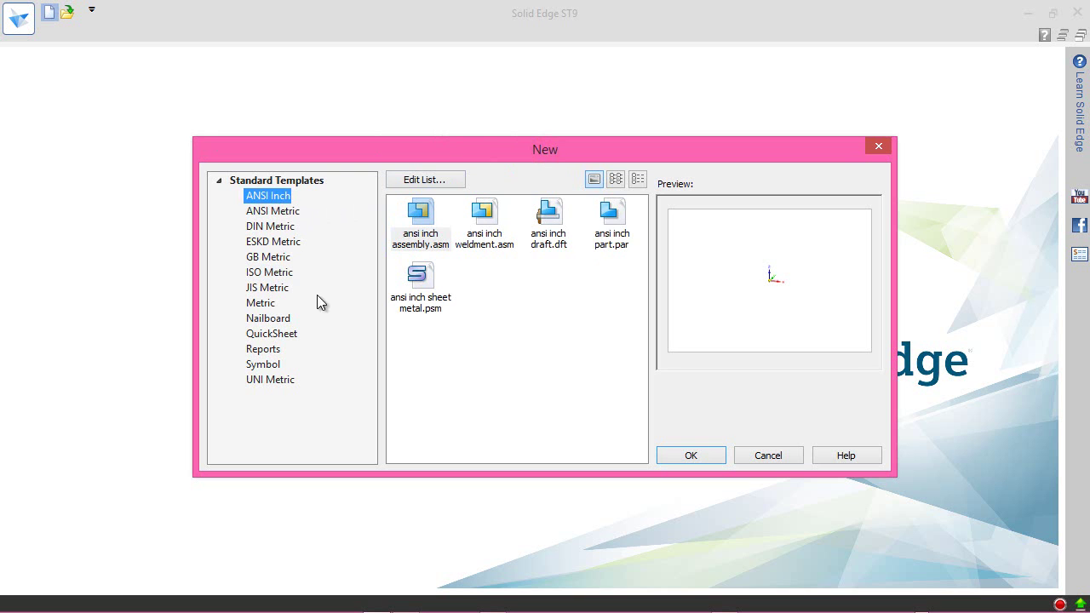
# Create a new part from the ANSI inch part template and start a sketch on the top (XY) base plane
pyautogui.click(617, 218)
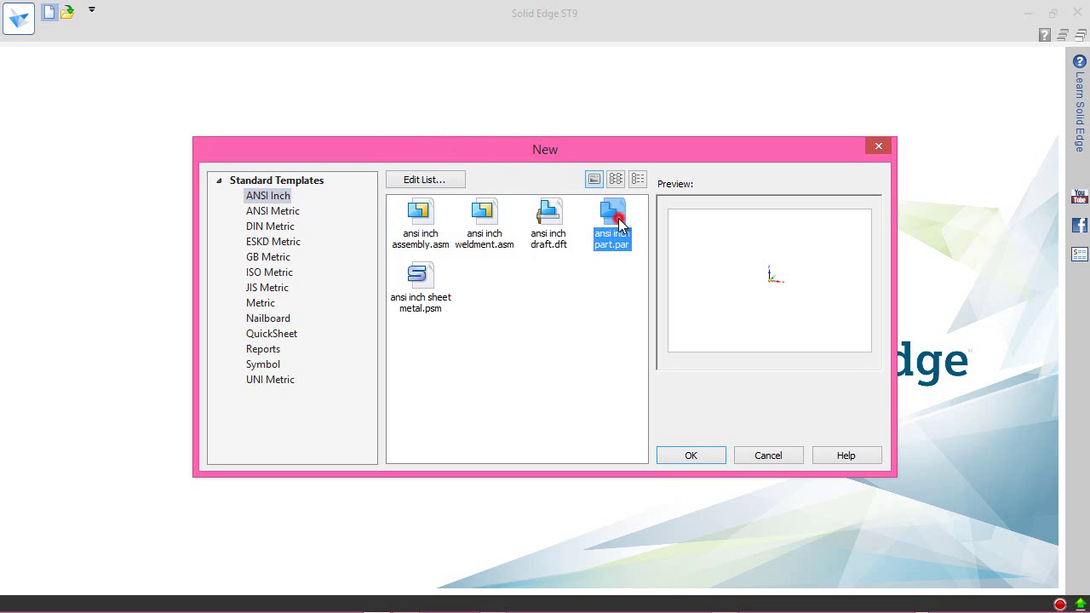
pyautogui.click(690, 456)
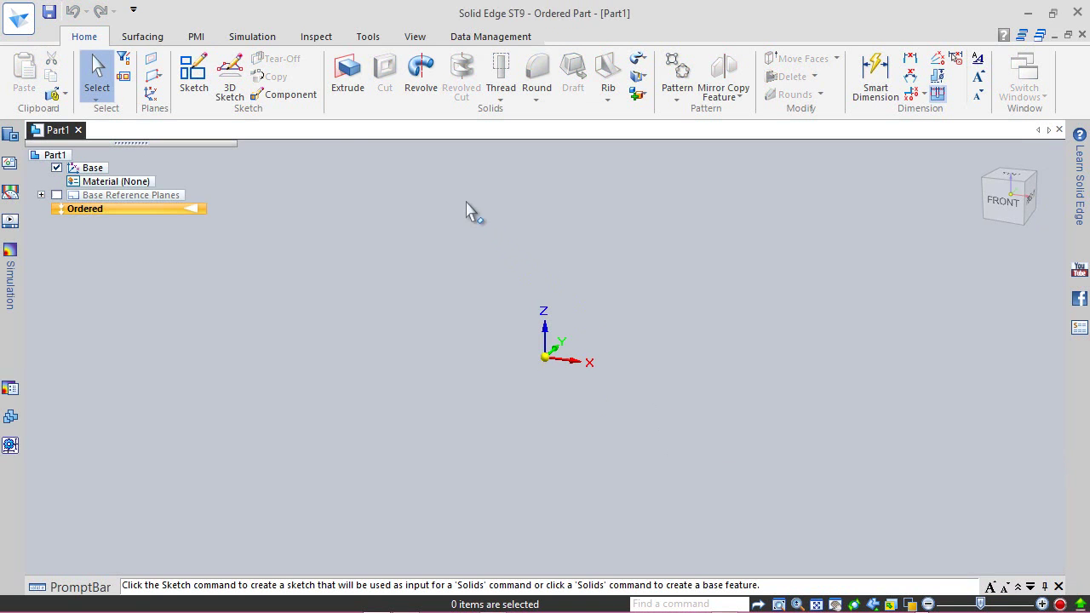
pyautogui.click(185, 78)
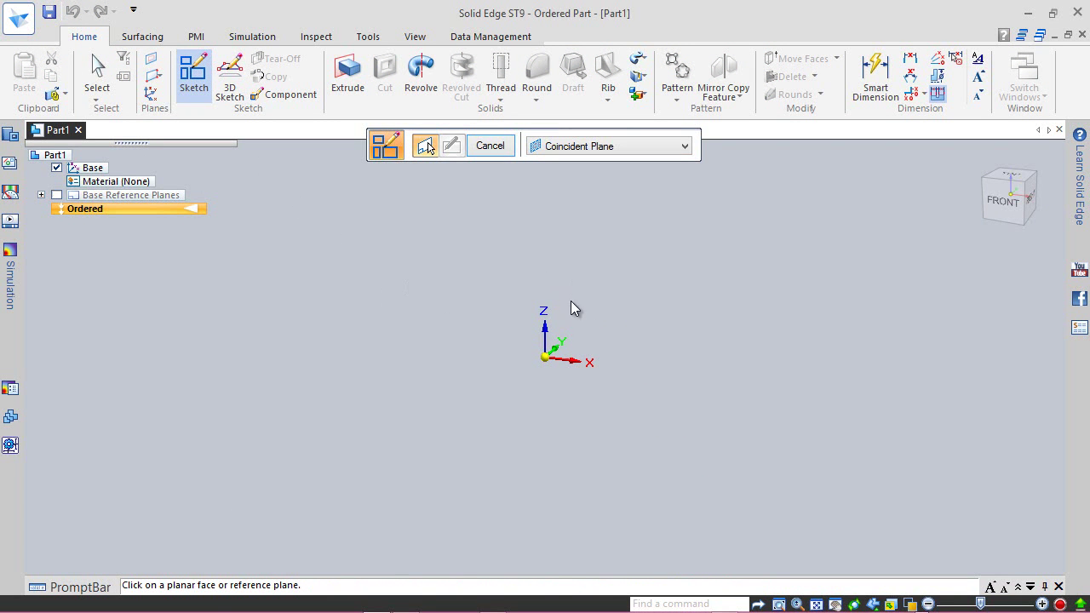
pyautogui.rightClick(576, 360)
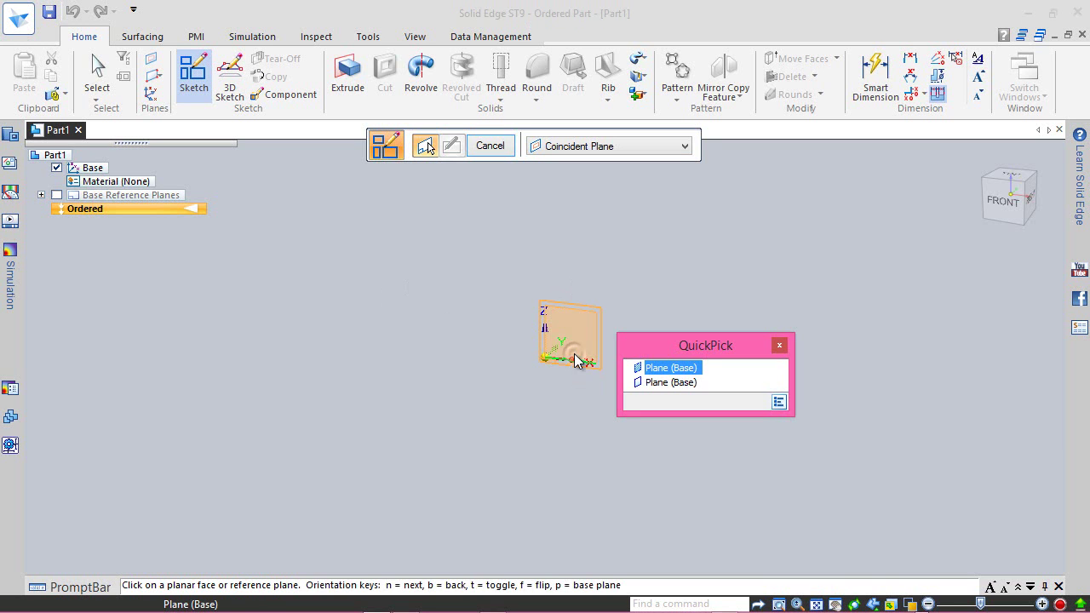
pyautogui.click(686, 384)
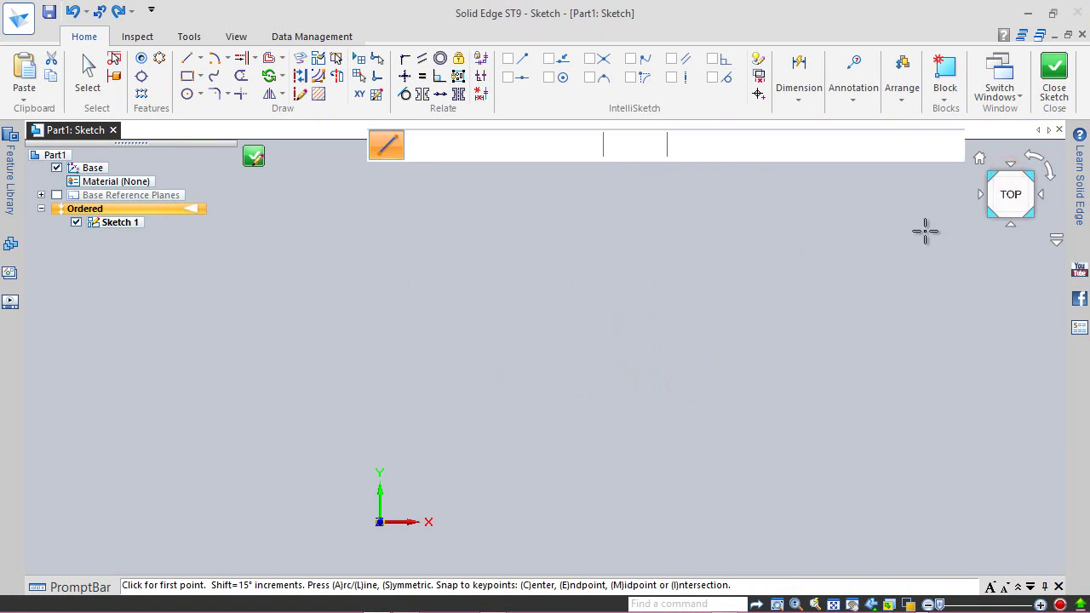
# Modify the ANSI (in) dimension style so that linear and angular values both round off to .12345
pyautogui.click(902, 100)
pyautogui.click(798, 98)
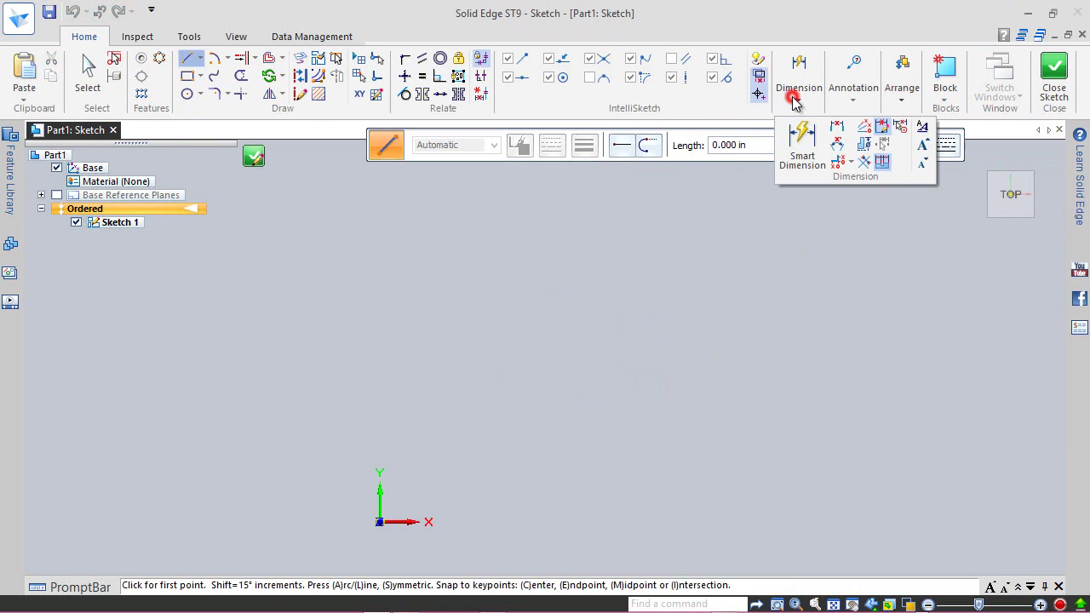
pyautogui.click(924, 132)
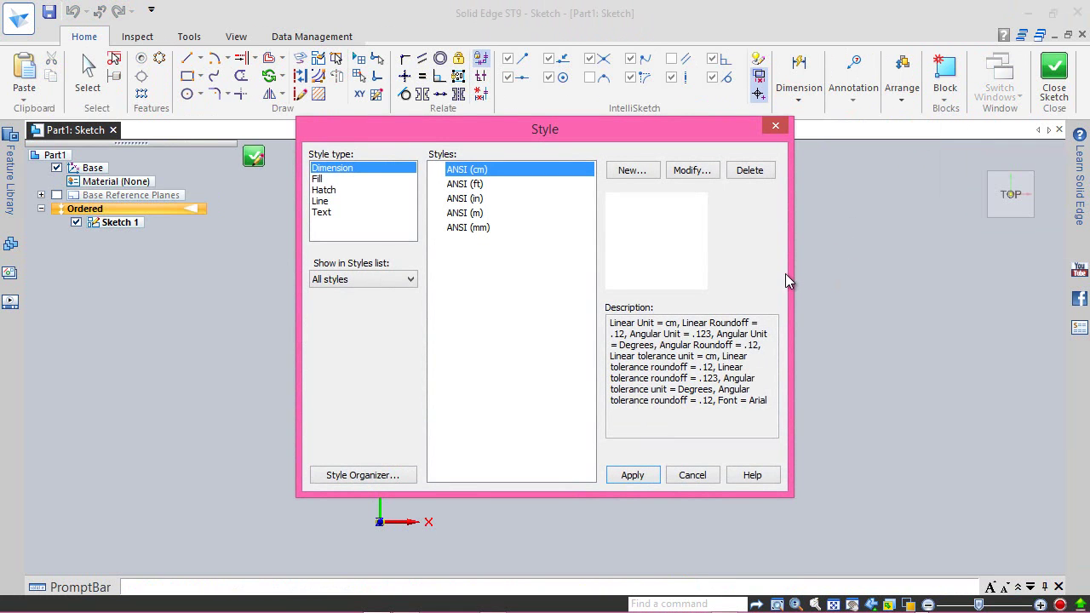
pyautogui.click(475, 199)
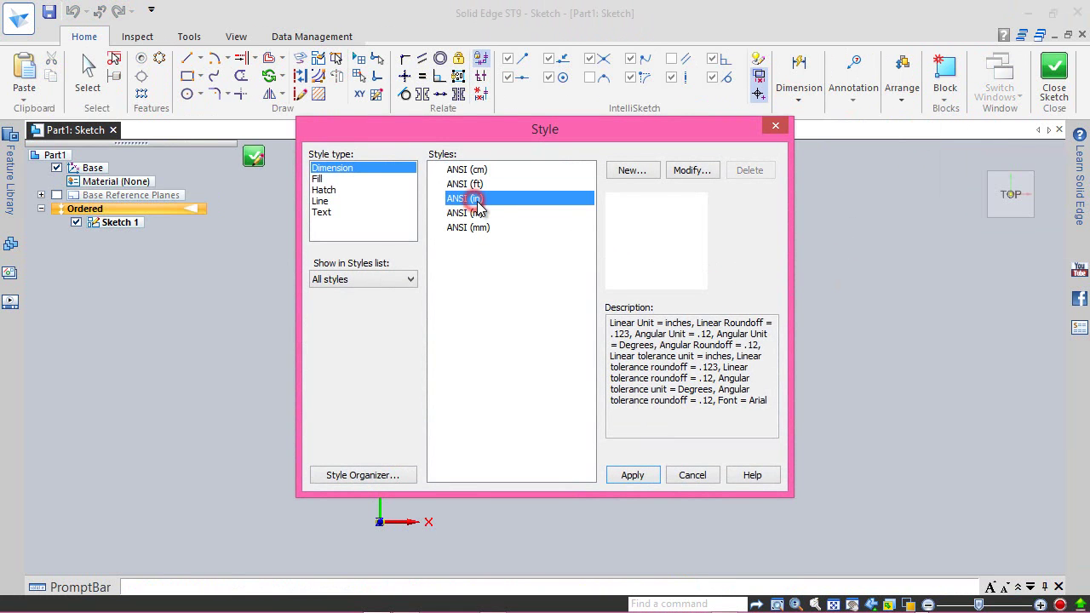
pyautogui.click(691, 171)
pyautogui.click(417, 83)
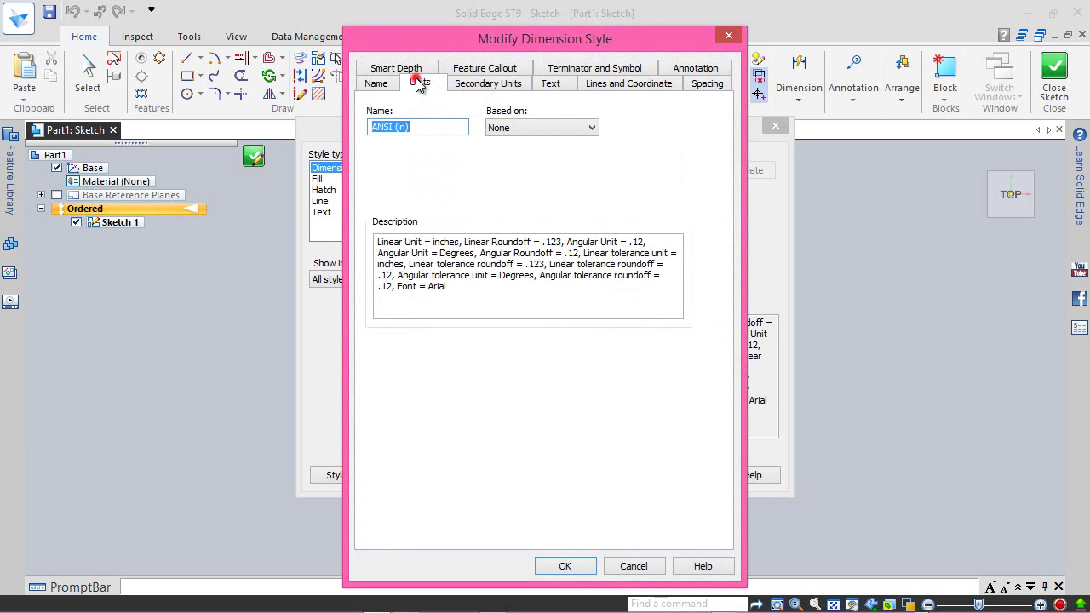
pyautogui.click(483, 146)
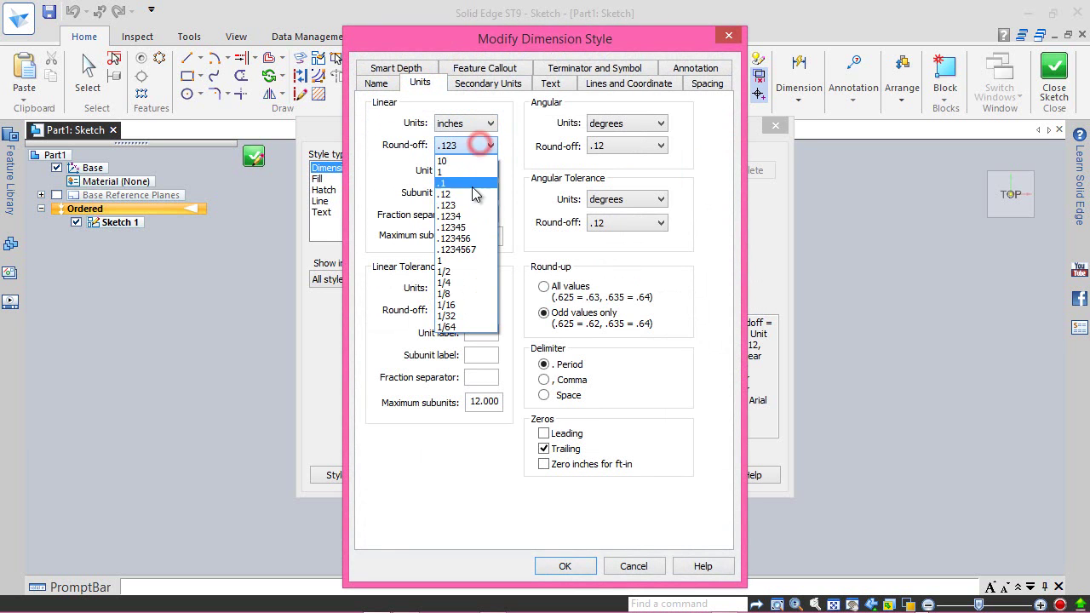
pyautogui.click(470, 218)
pyautogui.click(612, 146)
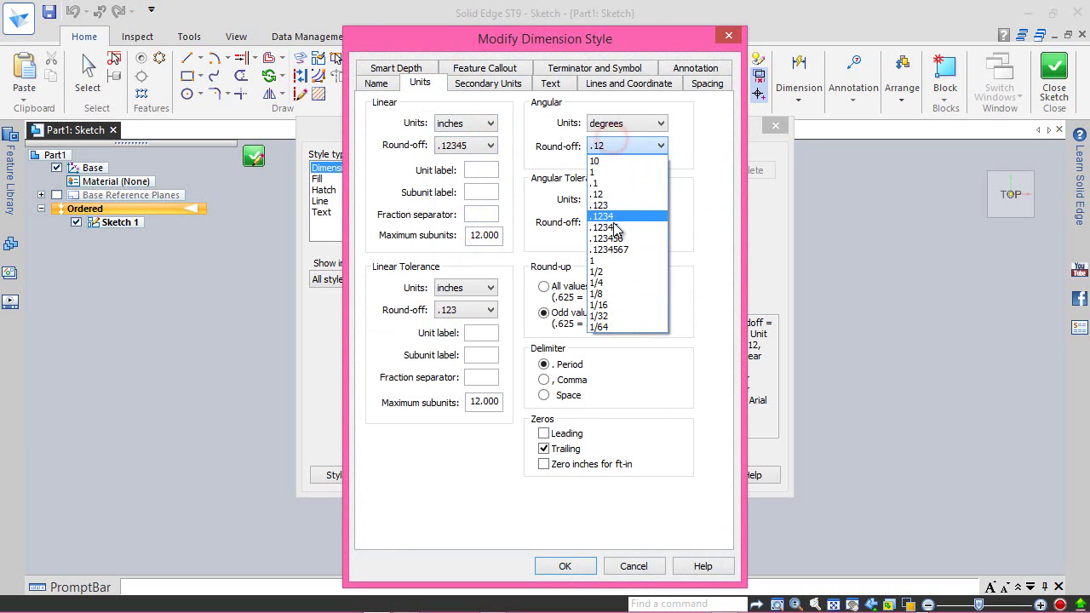
pyautogui.click(606, 219)
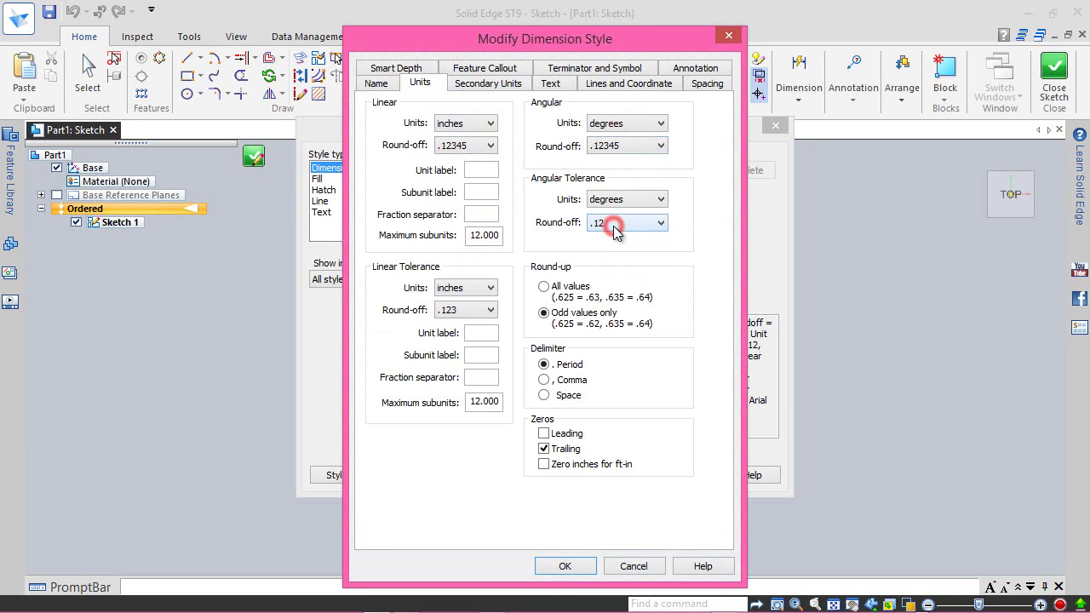
pyautogui.click(566, 566)
pyautogui.click(634, 473)
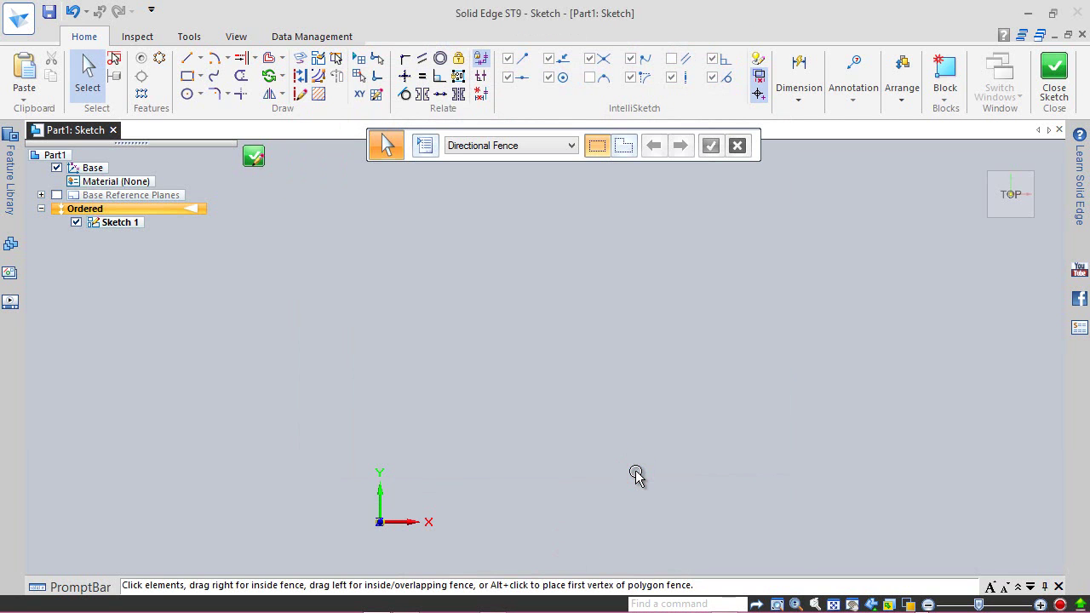
# Sketch two concentric circles left of the origin, level with the X axis, about 0.54 in and 0.29 in in diameter
pyautogui.click(186, 93)
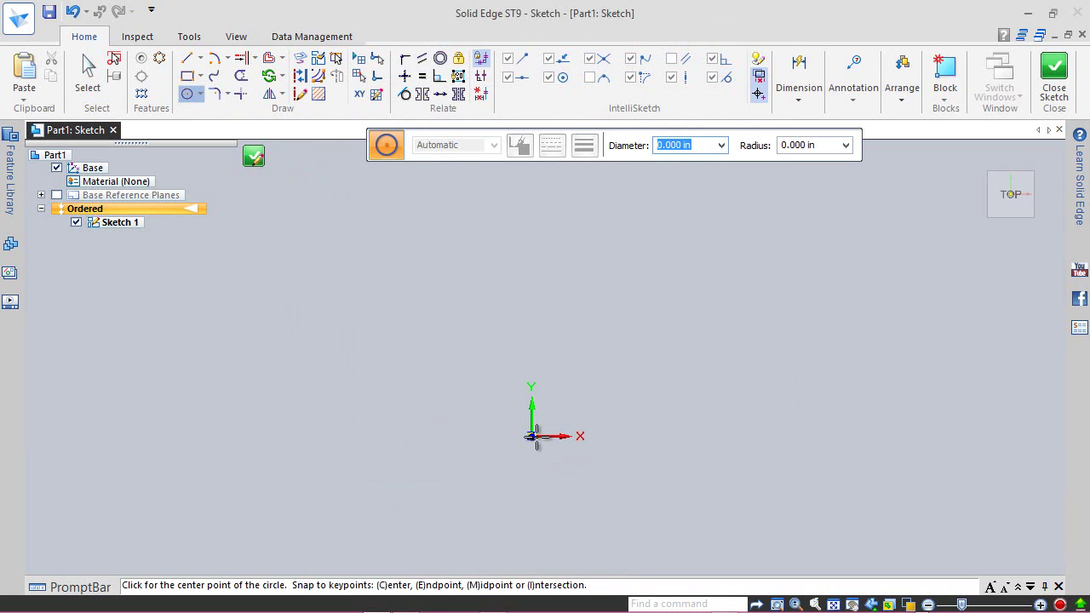
pyautogui.click(241, 436)
pyautogui.click(288, 483)
pyautogui.click(241, 436)
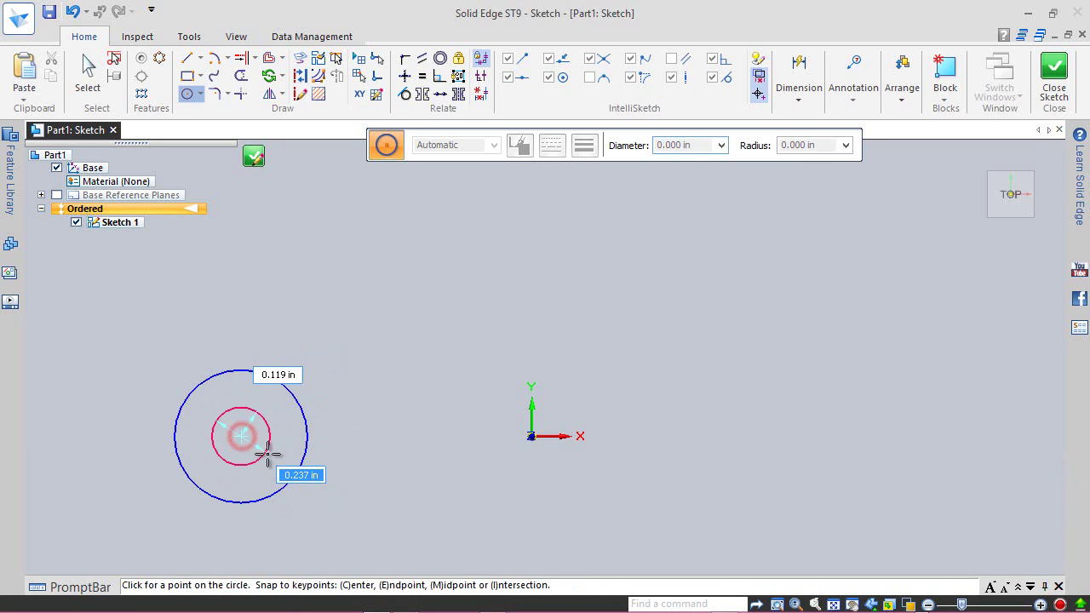
pyautogui.click(272, 455)
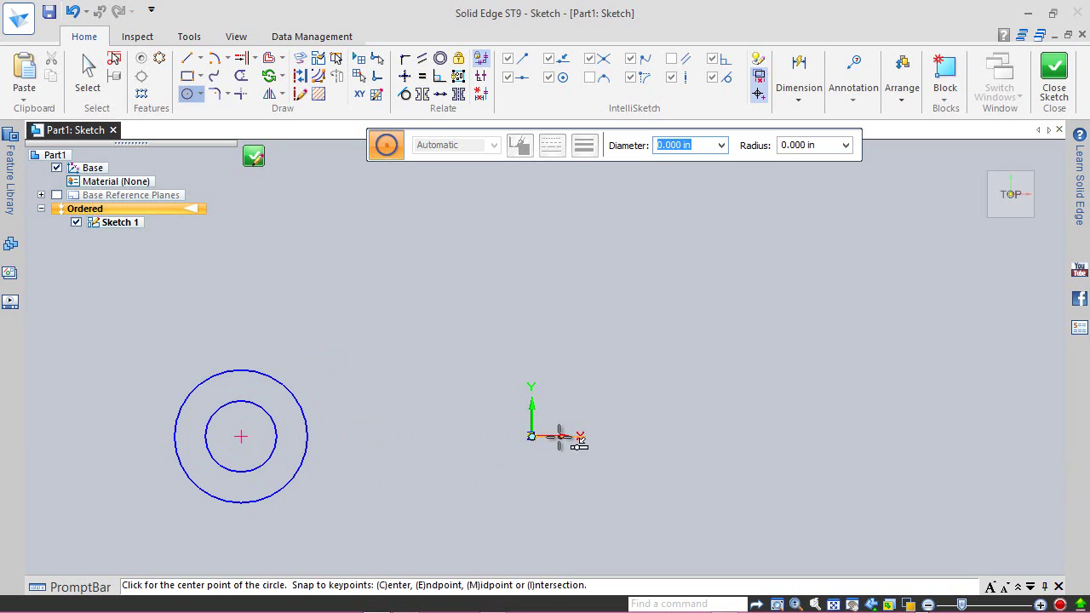
# Sketch two concentric circles right of the origin on the X axis line, about 0.59 in and 0.32 in in diameter
pyautogui.click(851, 436)
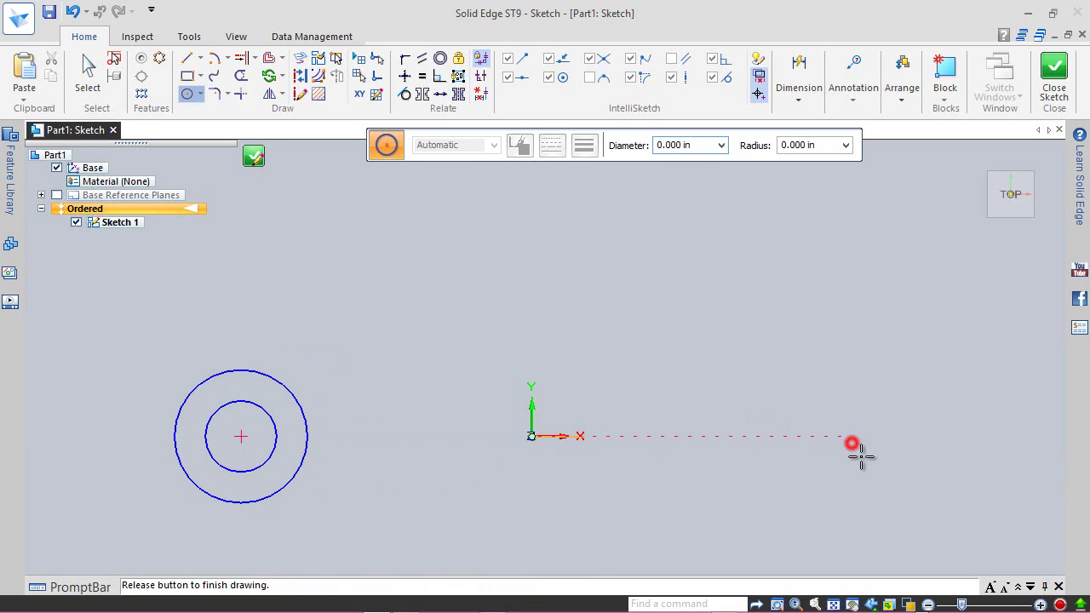
pyautogui.click(889, 499)
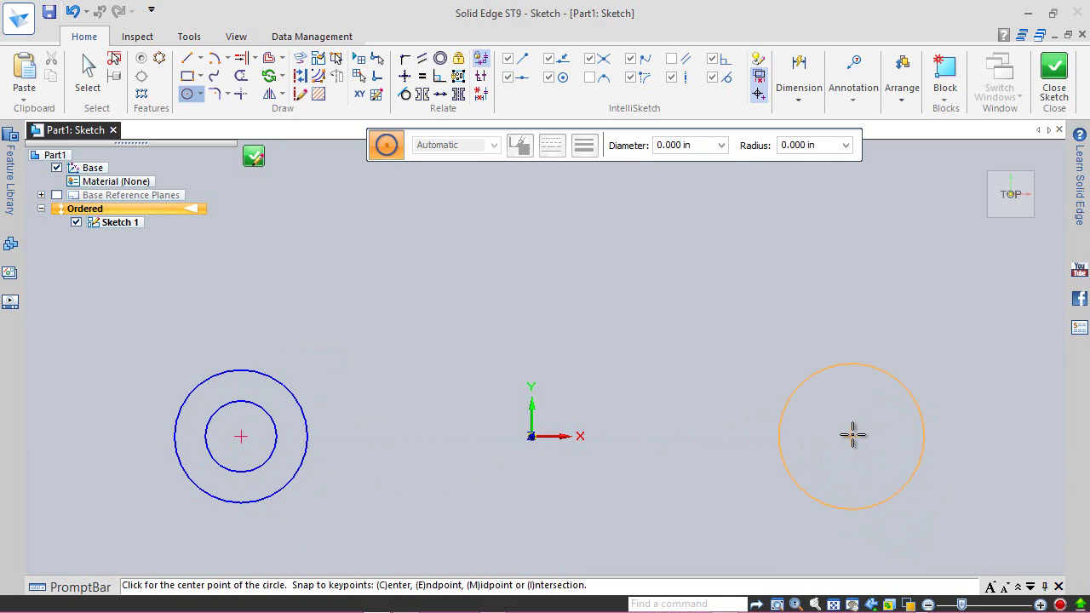
pyautogui.click(852, 436)
pyautogui.click(875, 466)
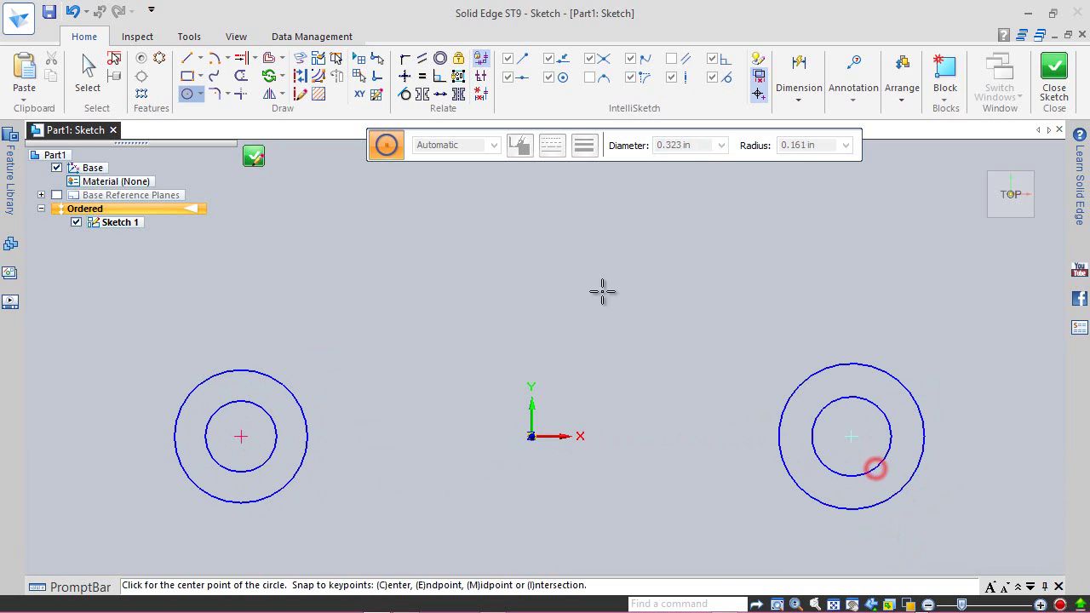
# Dimension the two circles left of the origin, setting the larger one's diameter to .125 in and the smaller one's to .1625 in
pyautogui.rightClick(498, 224)
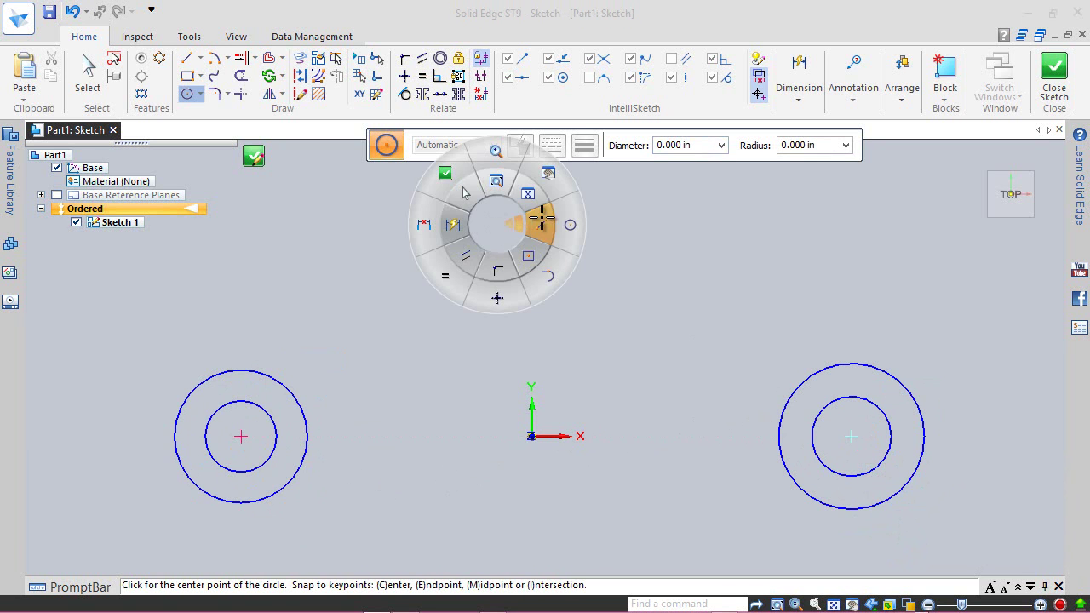
pyautogui.click(466, 227)
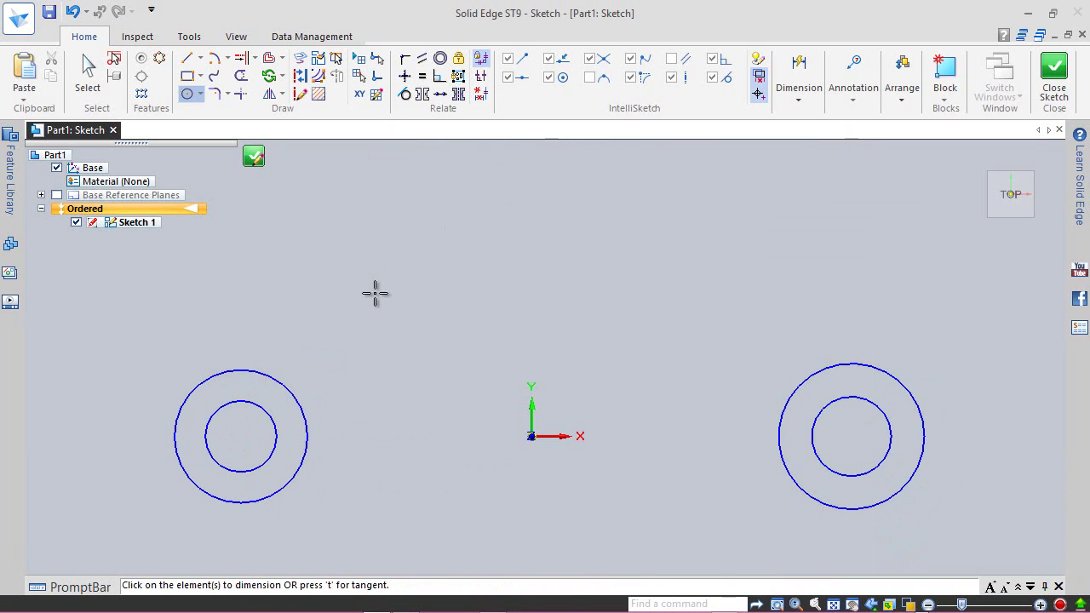
pyautogui.click(269, 376)
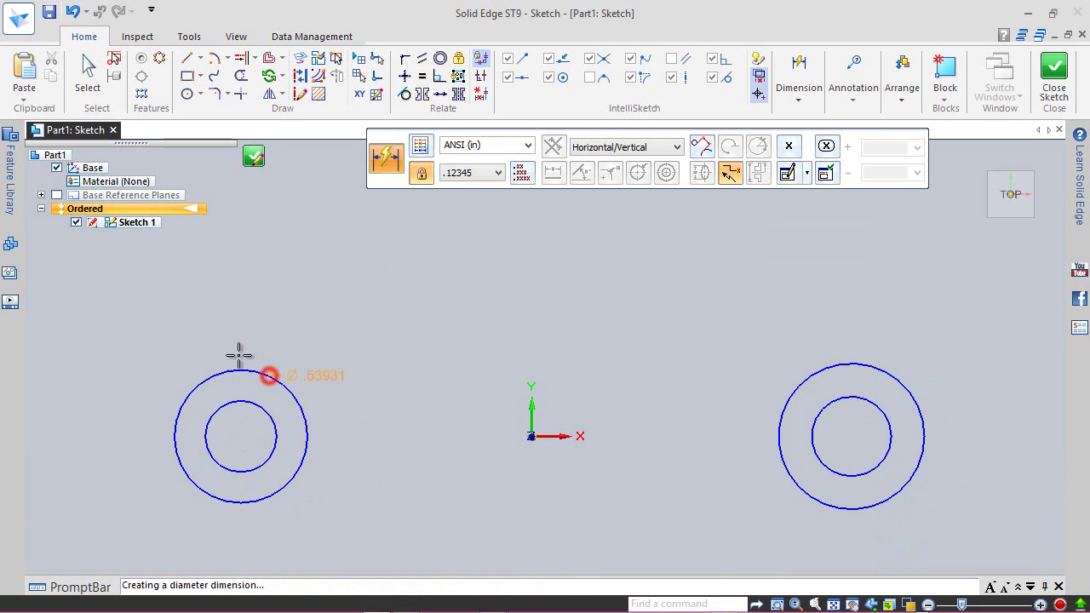
pyautogui.click(183, 339)
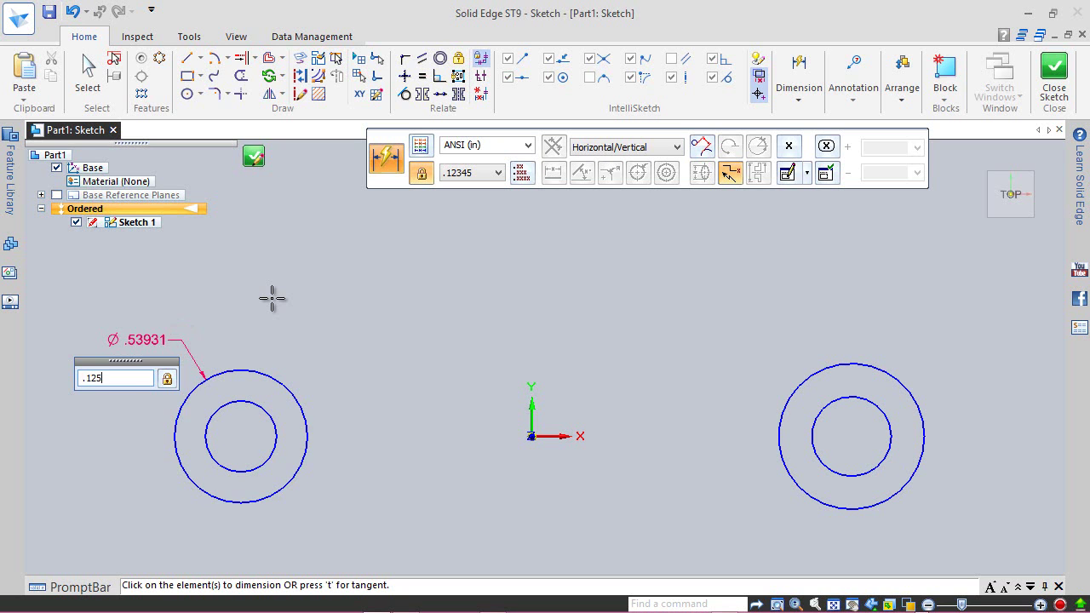
pyautogui.press('Return')
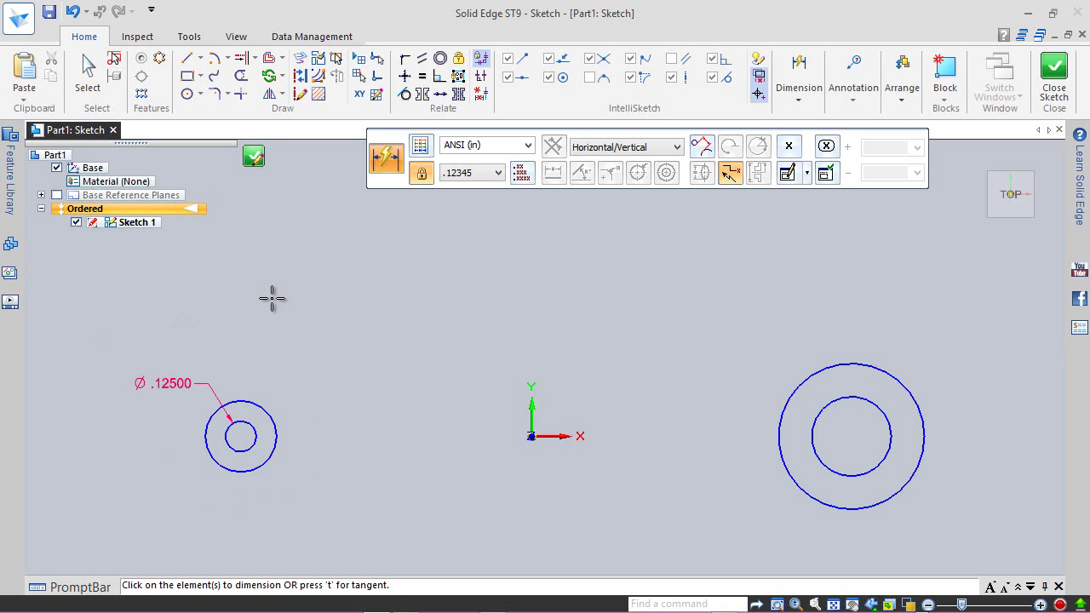
pyautogui.click(261, 414)
pyautogui.click(288, 393)
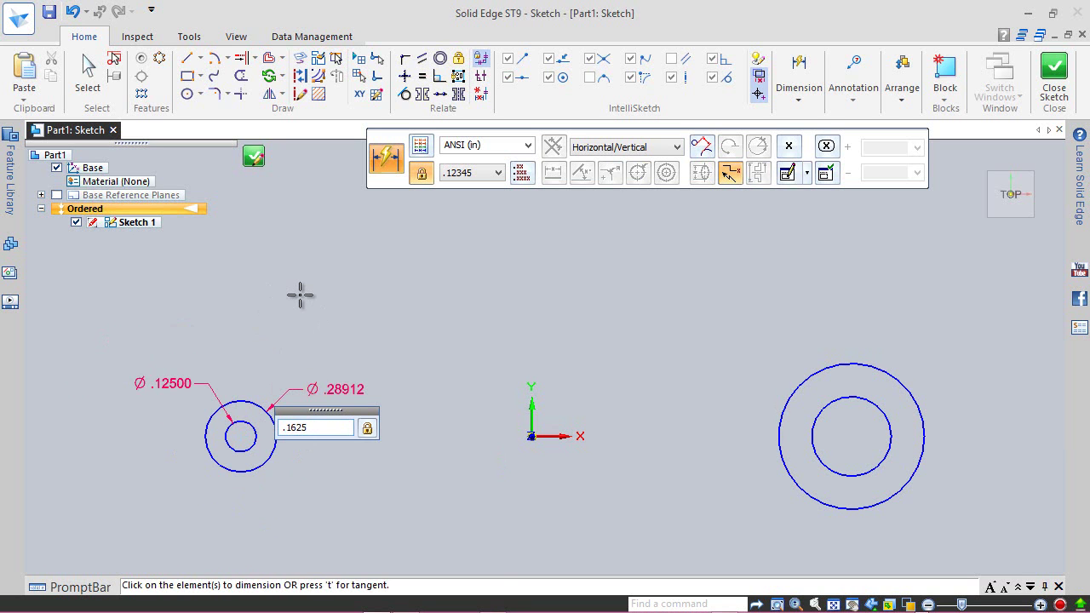
pyautogui.press('Return')
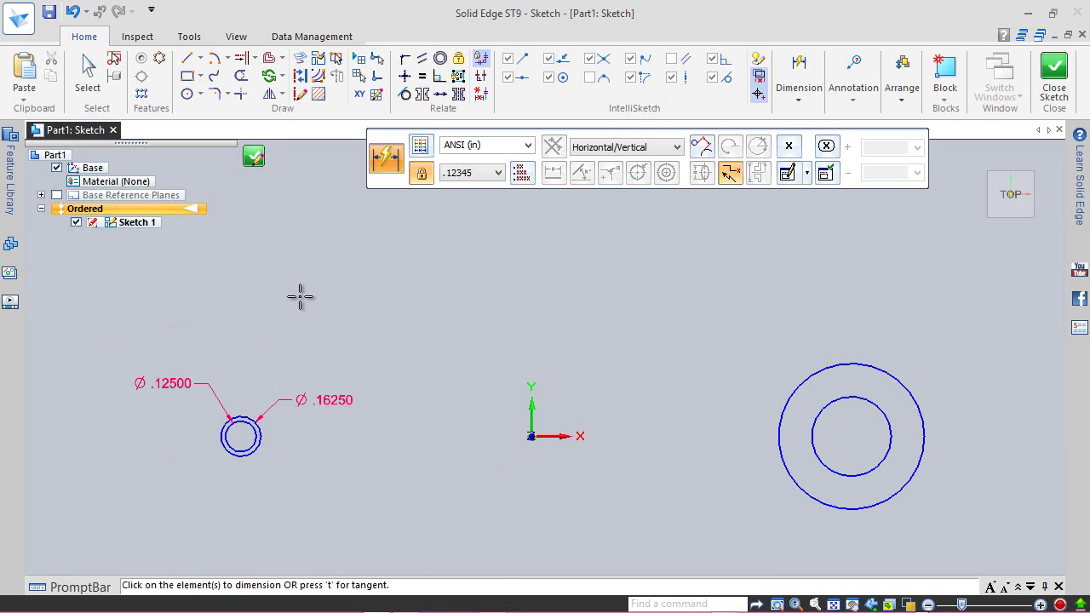
# Dimension the larger circle right of the origin and set its diameter to .15 in
pyautogui.click(897, 376)
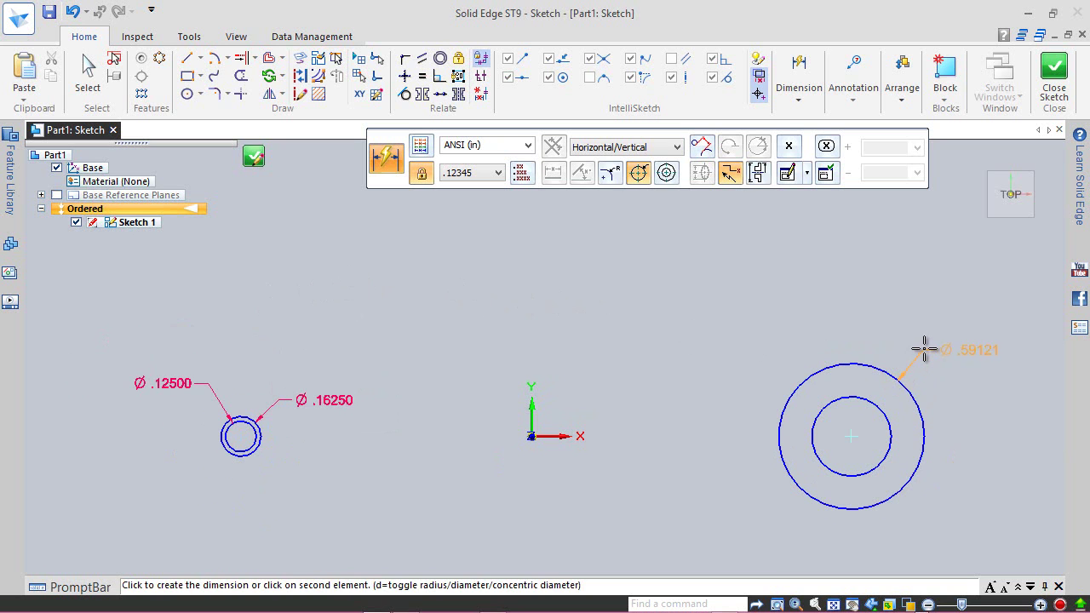
pyautogui.click(924, 349)
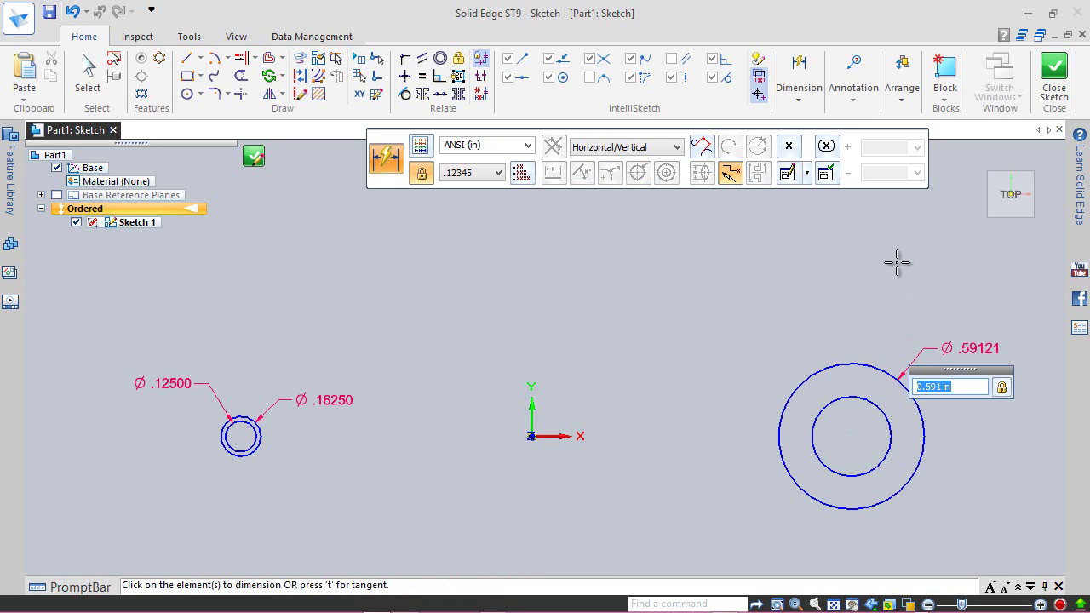
pyautogui.write('.15')
pyautogui.press('Return')
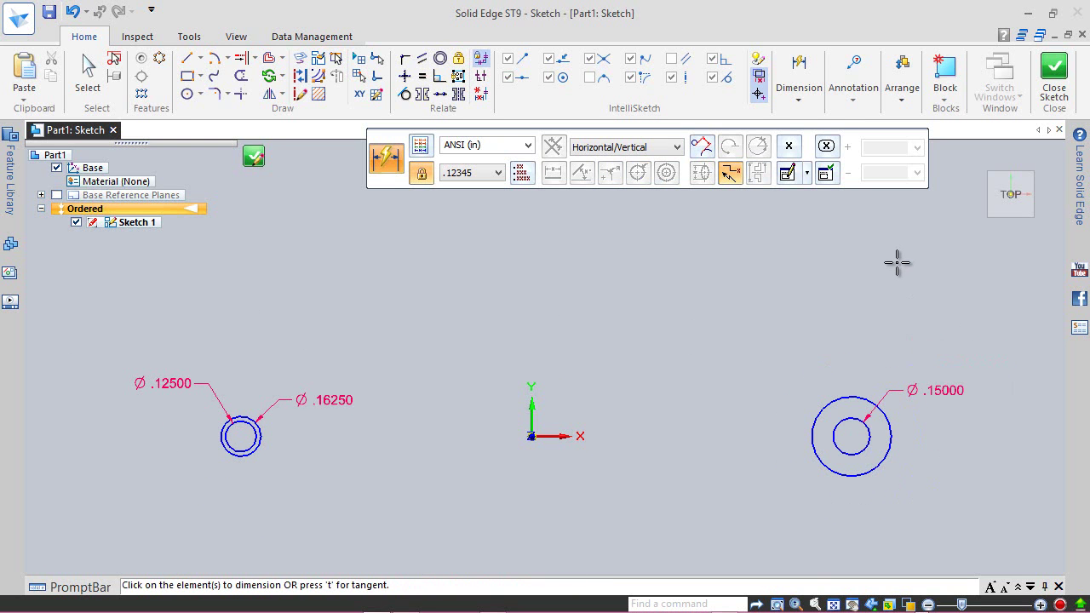
pyautogui.press('Escape')
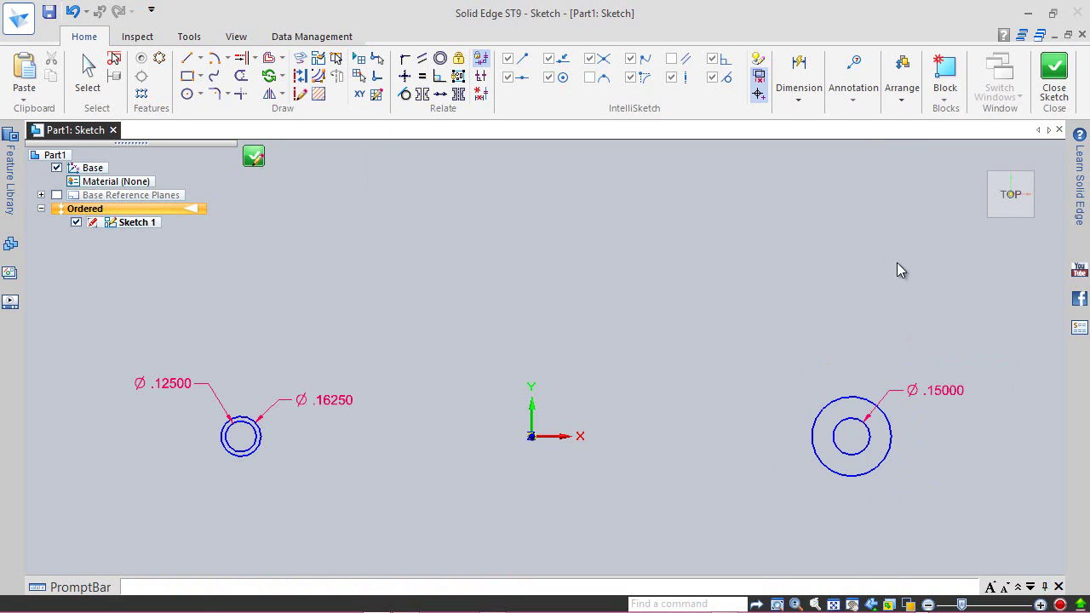
# Delete the undimensioned circle around the .15 in circle right of the origin
pyautogui.press('Return')
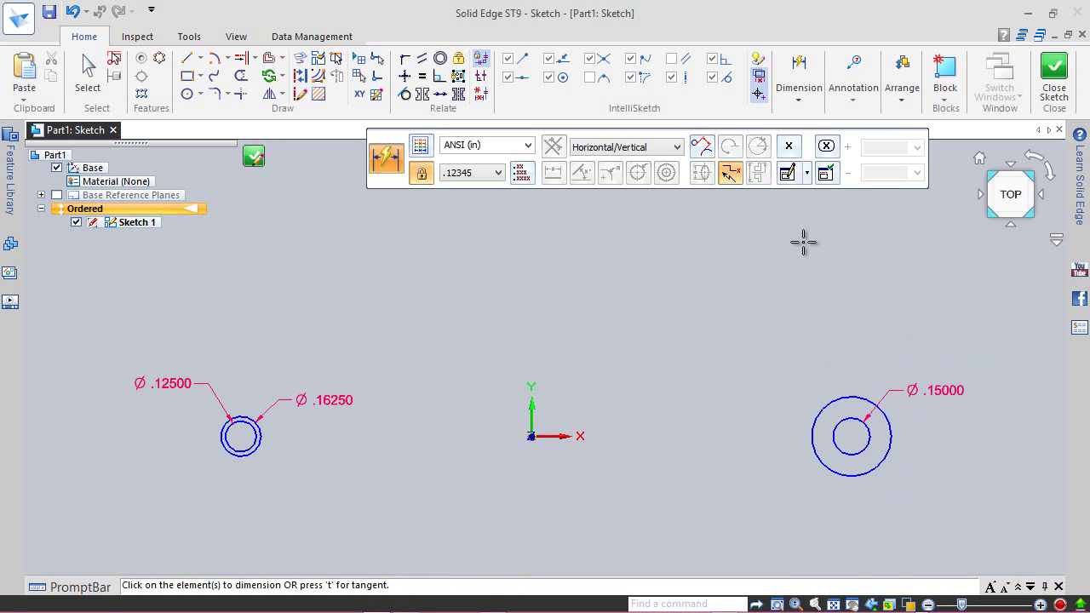
pyautogui.moveTo(803, 241); pyautogui.dragTo(770, 217, button='right')
pyautogui.press('Escape')
pyautogui.click(827, 401)
pyautogui.press('Delete')
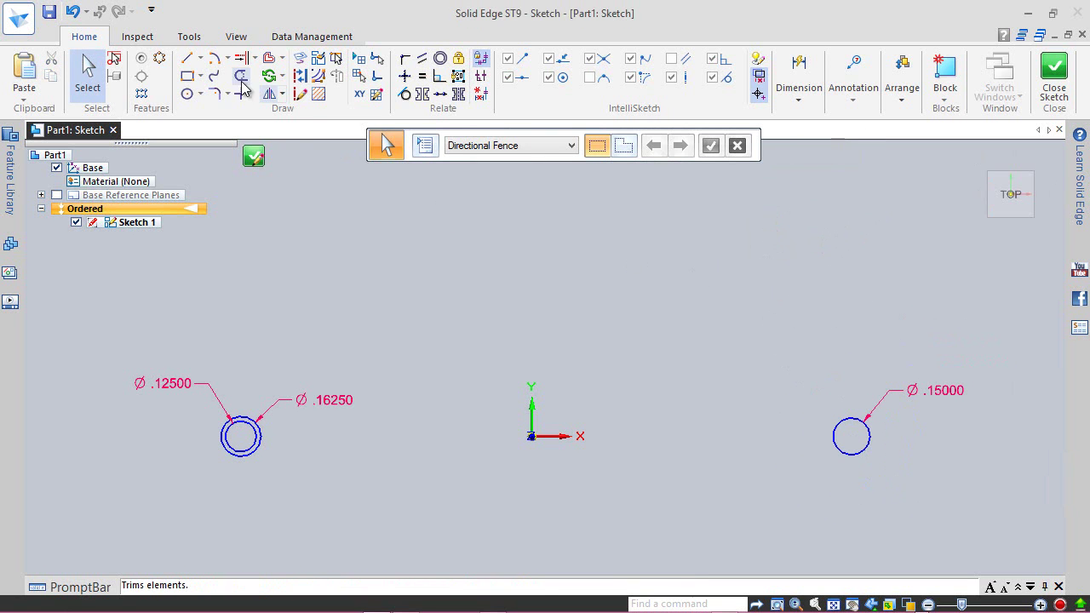
# Sketch a center-point arc around the left side of the circles left of the origin, about 0.163 in radius and concentric with them
pyautogui.click(227, 60)
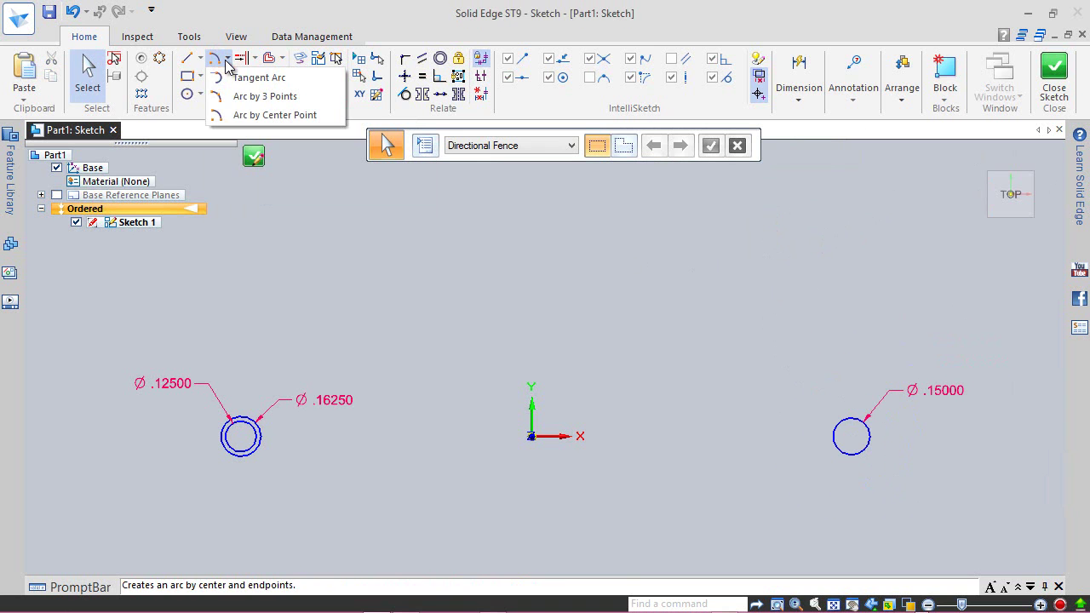
pyautogui.click(246, 115)
pyautogui.scroll(4, 175, 452)
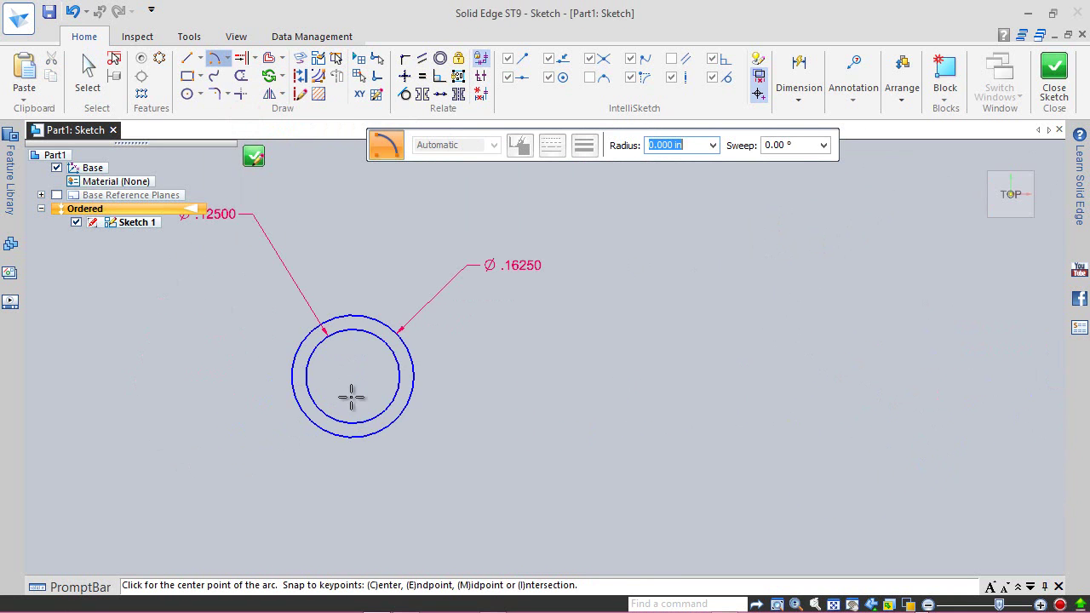
pyautogui.click(352, 376)
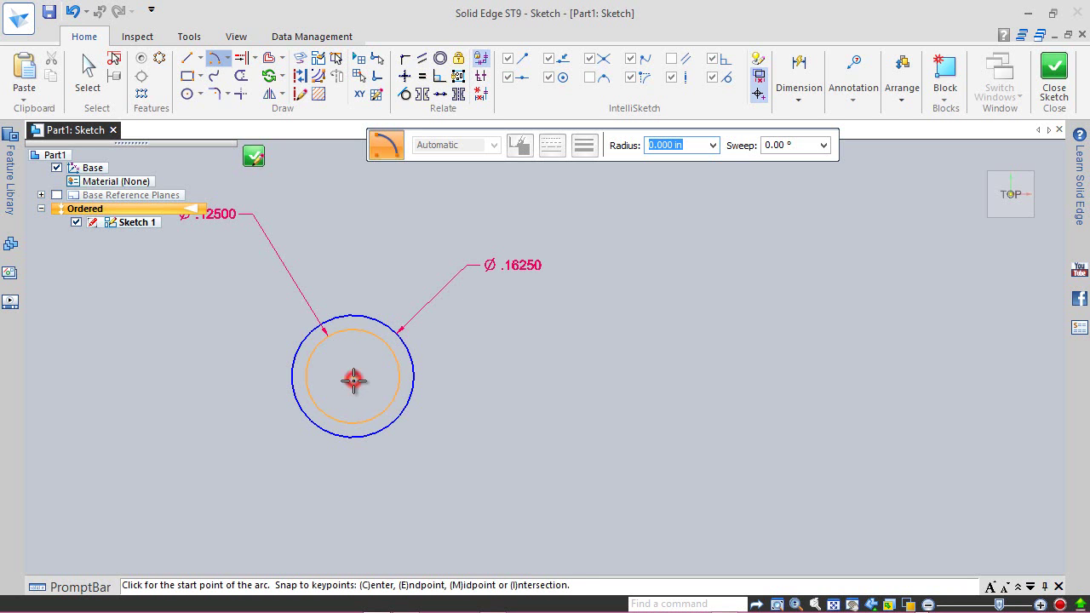
pyautogui.click(281, 476)
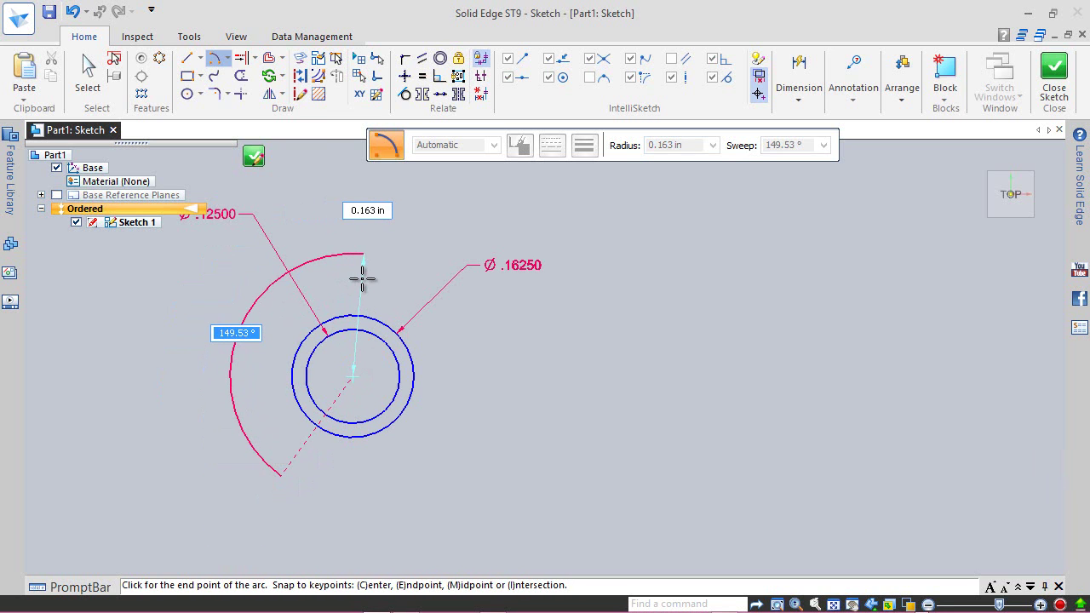
pyautogui.click(362, 278)
# Sketch a center-point arc around the lower right of the .15 in circle, concentric with it and about 0.154 in in radius
pyautogui.scroll(2, 263, 311)
pyautogui.scroll(-4, 244, 325)
pyautogui.scroll(-1, 244, 326)
pyautogui.scroll(-2, 783, 306)
pyautogui.scroll(2, 877, 311)
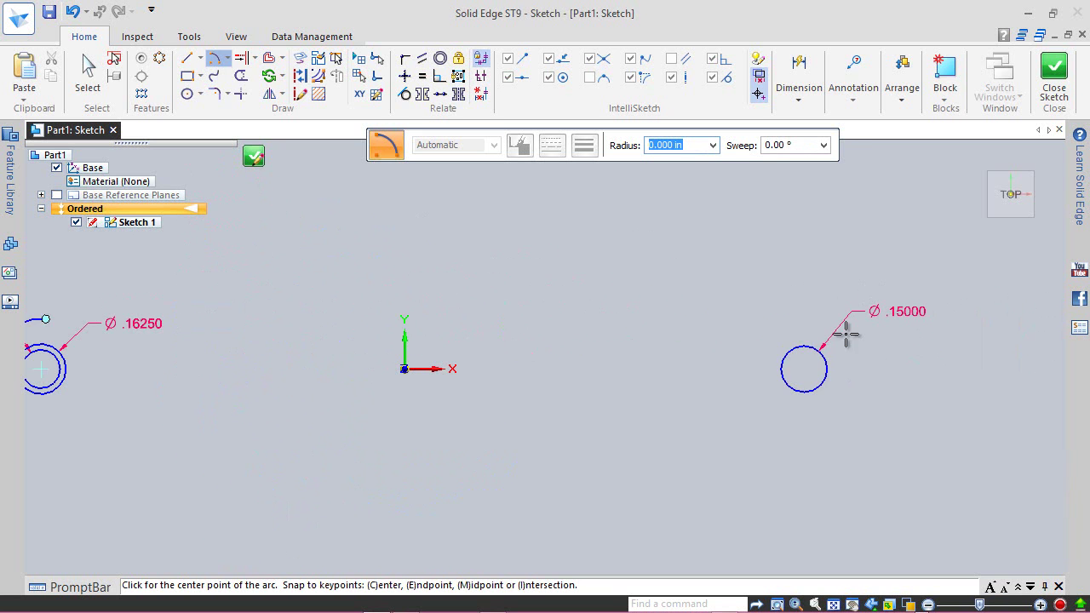
pyautogui.click(804, 369)
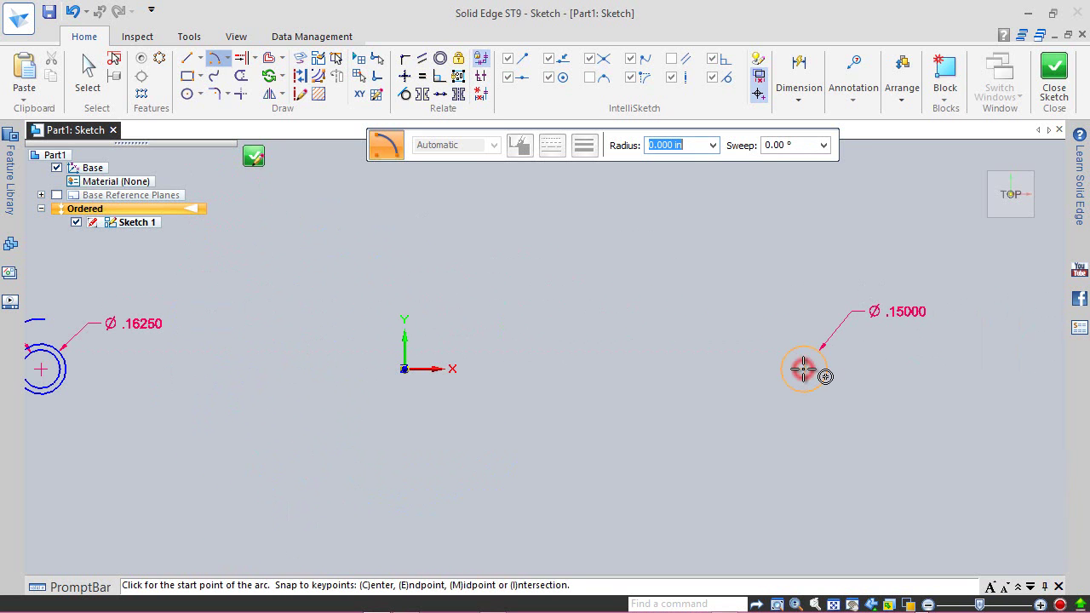
pyautogui.click(769, 401)
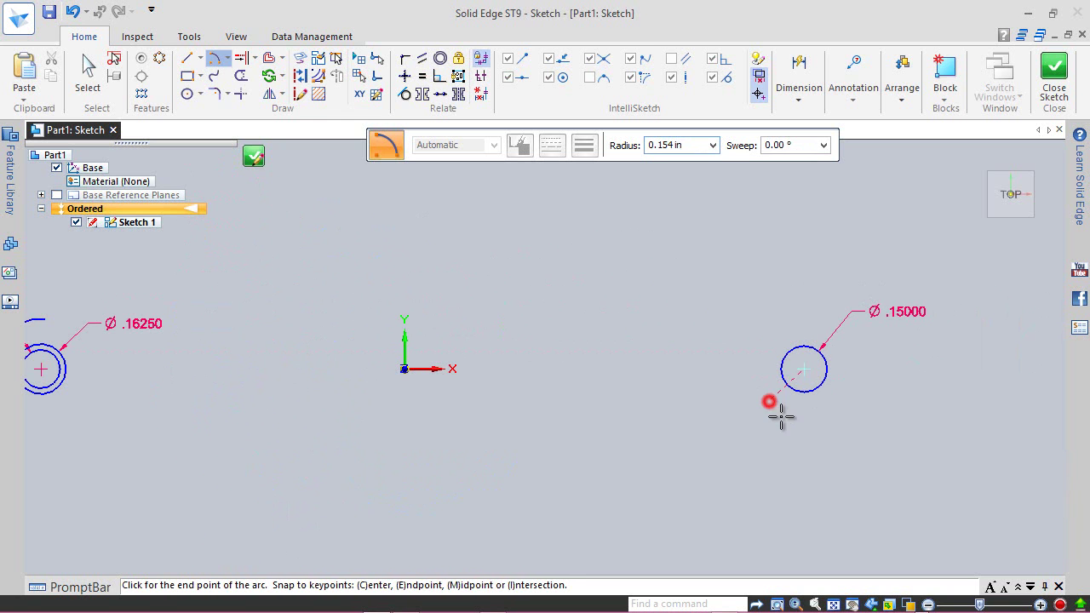
pyautogui.click(845, 337)
pyautogui.press('Escape')
pyautogui.hotkey('ctrl', 'shift', 'a')
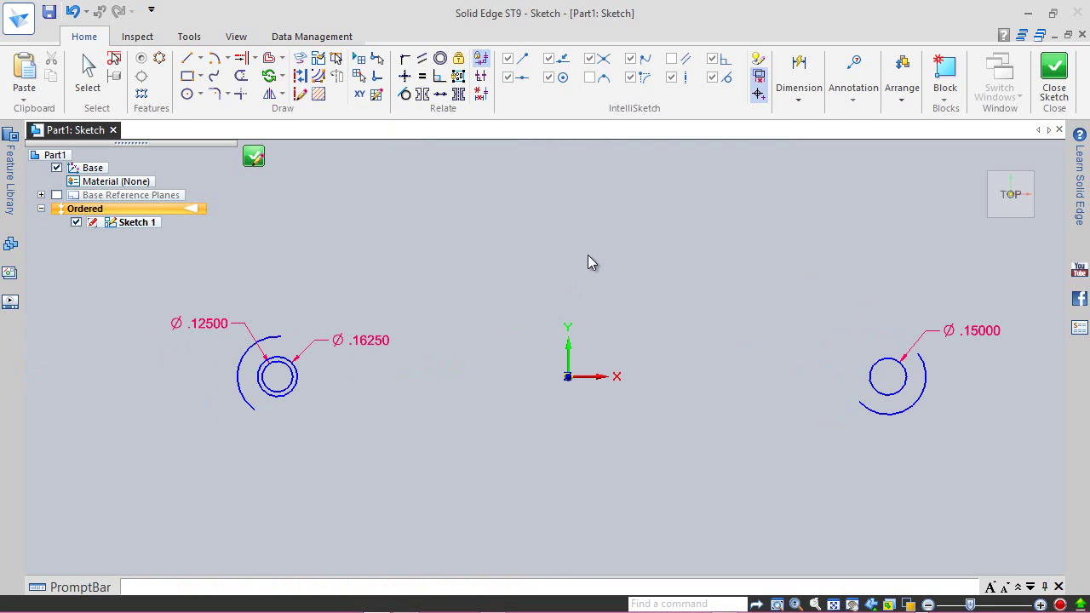
# Convert the .1625 in circle left of the origin to construction geometry
pyautogui.click(301, 76)
pyautogui.click(299, 380)
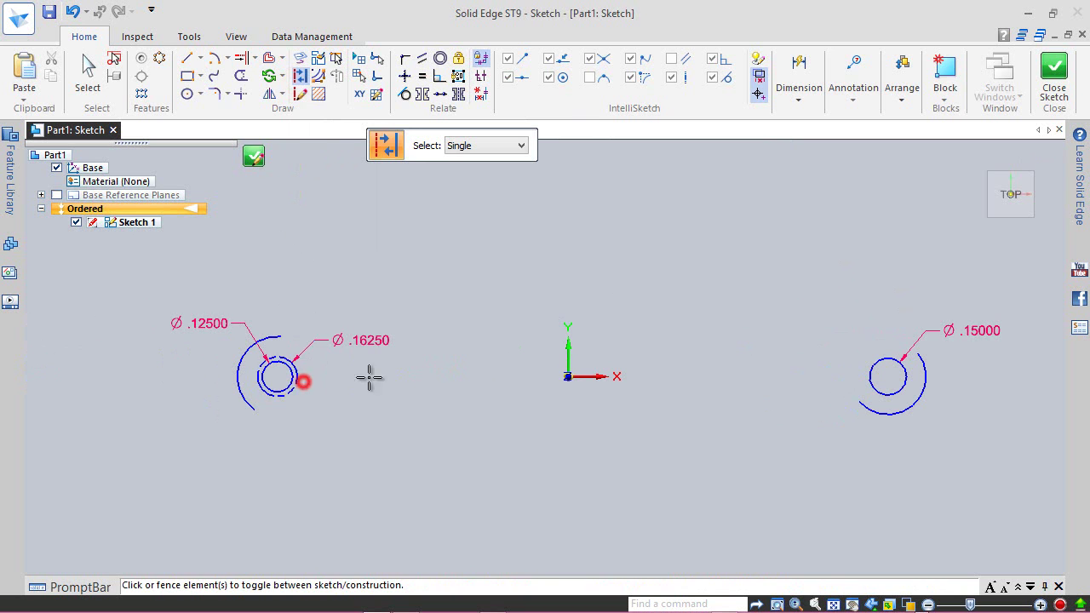
pyautogui.click(87, 68)
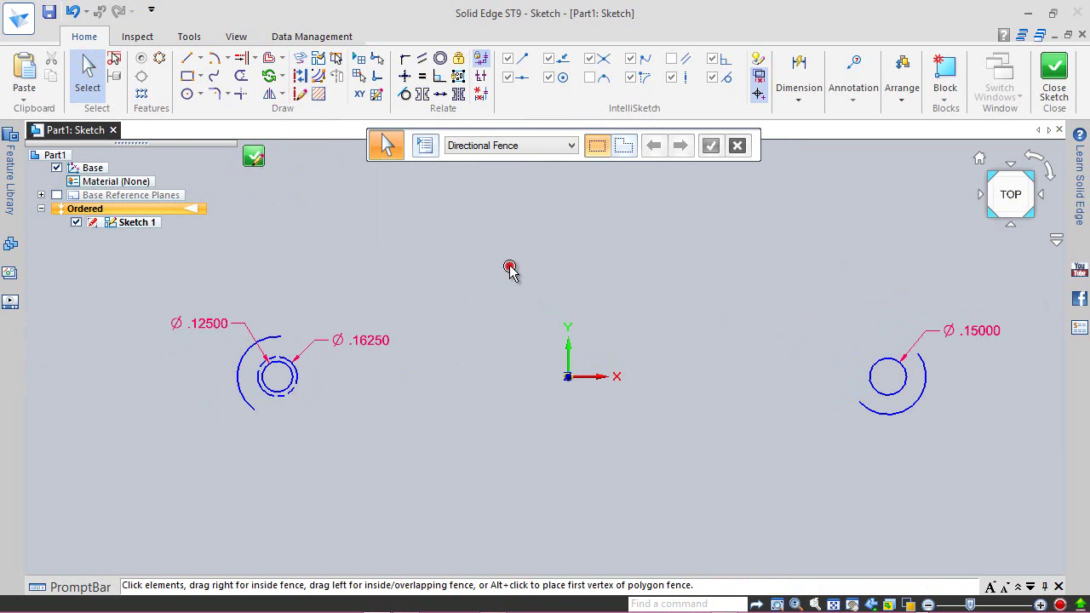
# Dimension both arcs, setting the left one's radius to .115 in and the right one's to .1125 in
pyautogui.moveTo(599, 251); pyautogui.dragTo(559, 252, button='right')
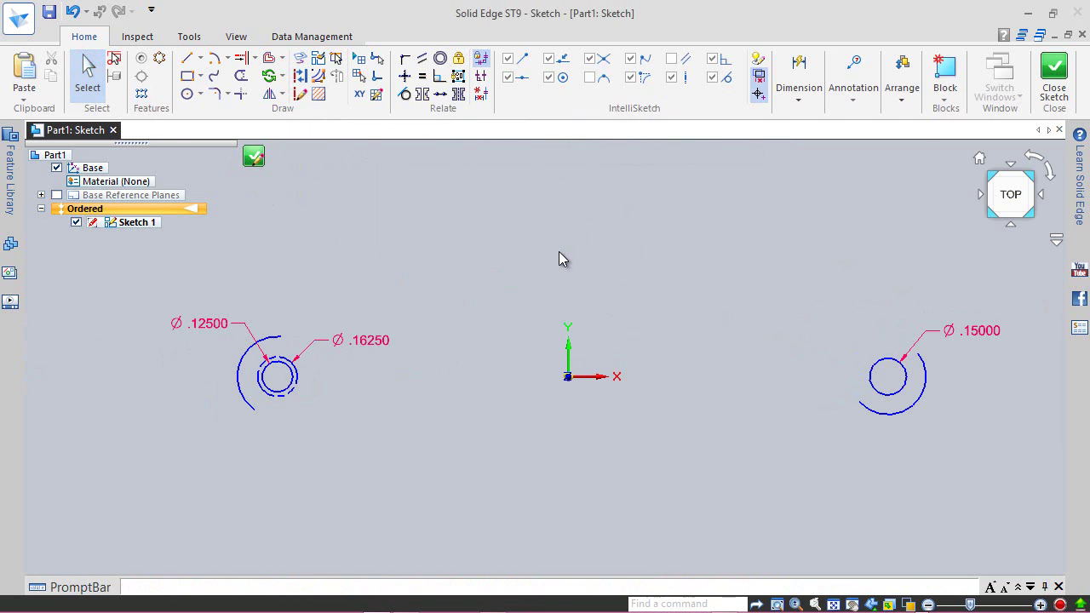
pyautogui.click(237, 373)
pyautogui.click(181, 407)
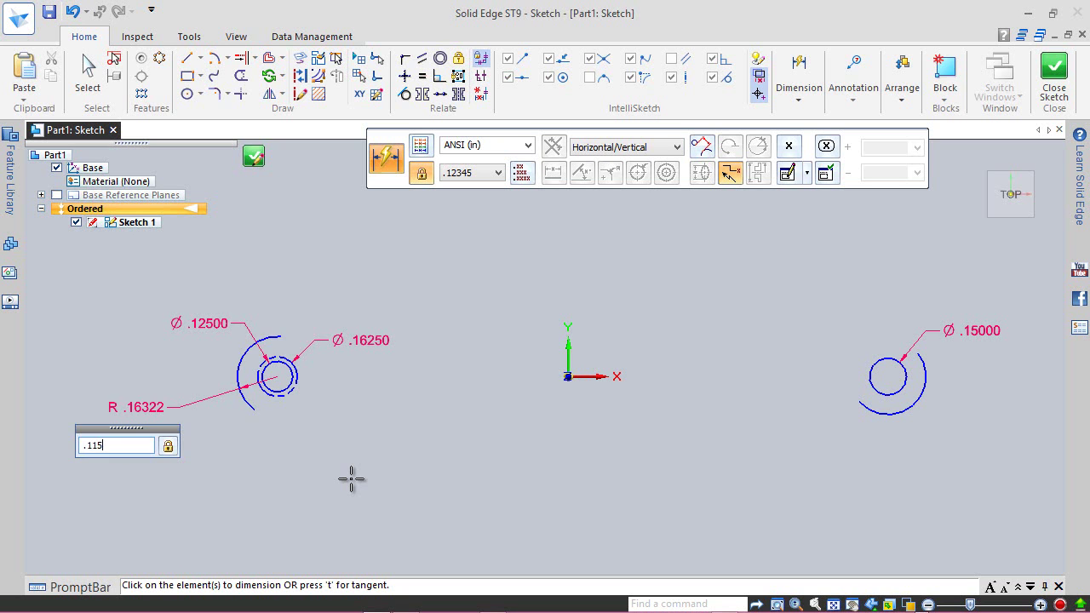
pyautogui.press('Return')
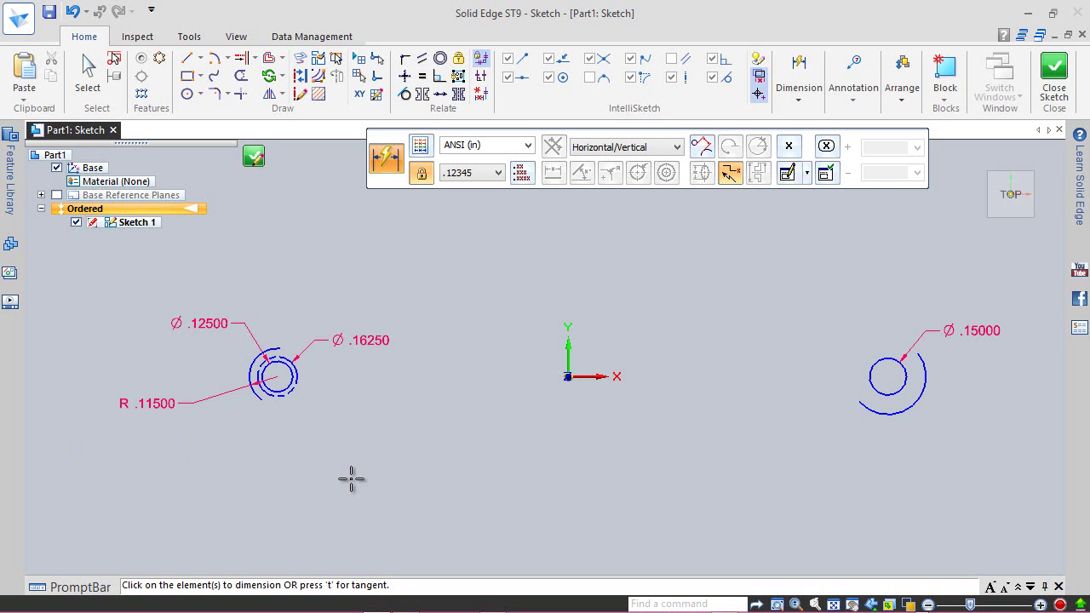
pyautogui.click(924, 403)
pyautogui.click(963, 417)
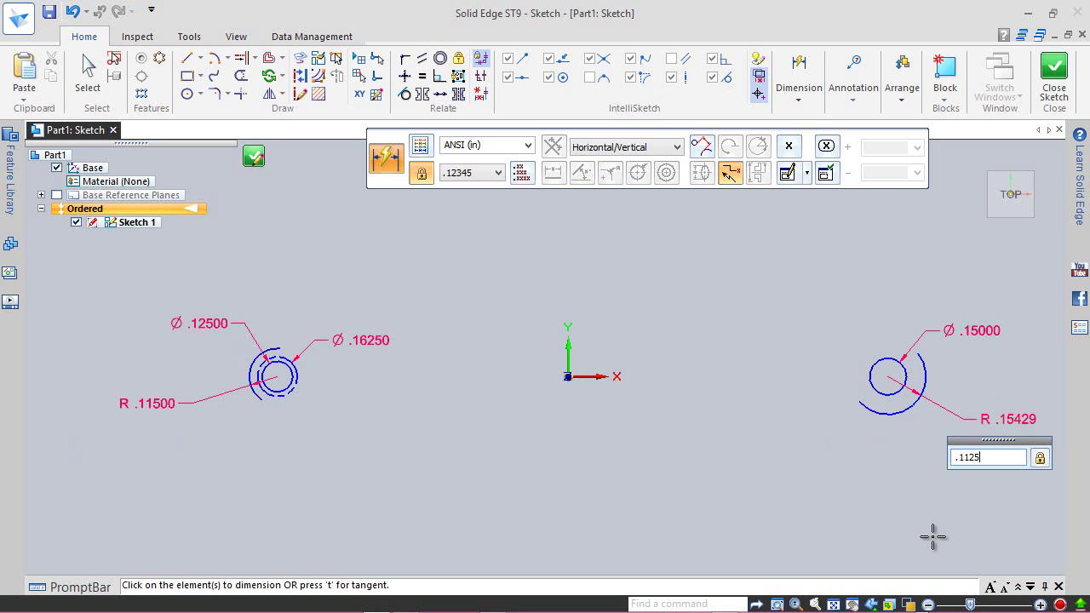
pyautogui.press('Return')
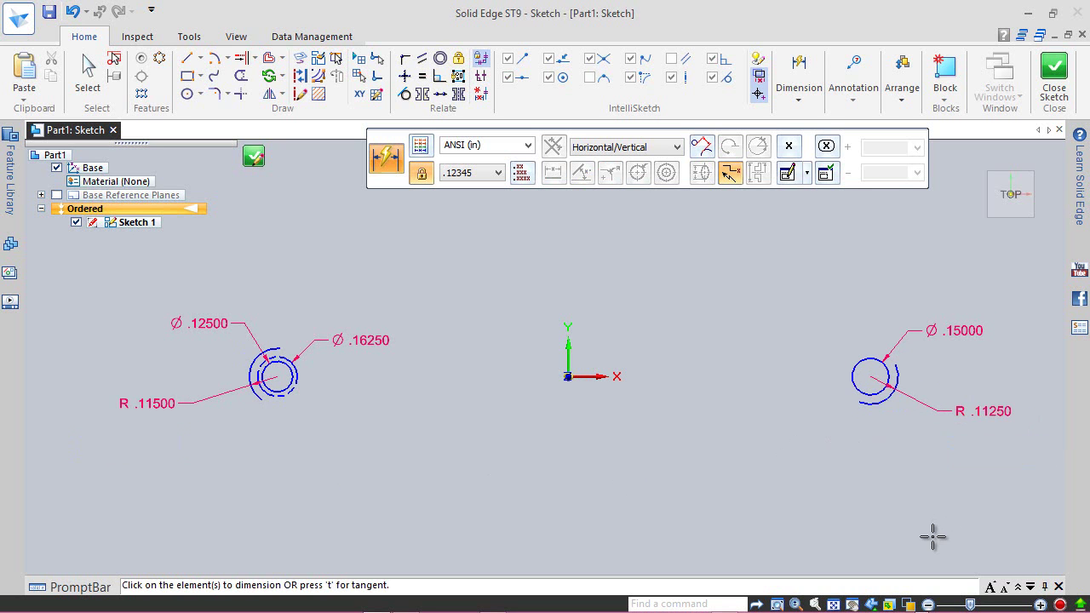
# Dimension the horizontal distance between the centers of the .1625 in and .15 in circles and set it to .935 in
pyautogui.rightClick(708, 299)
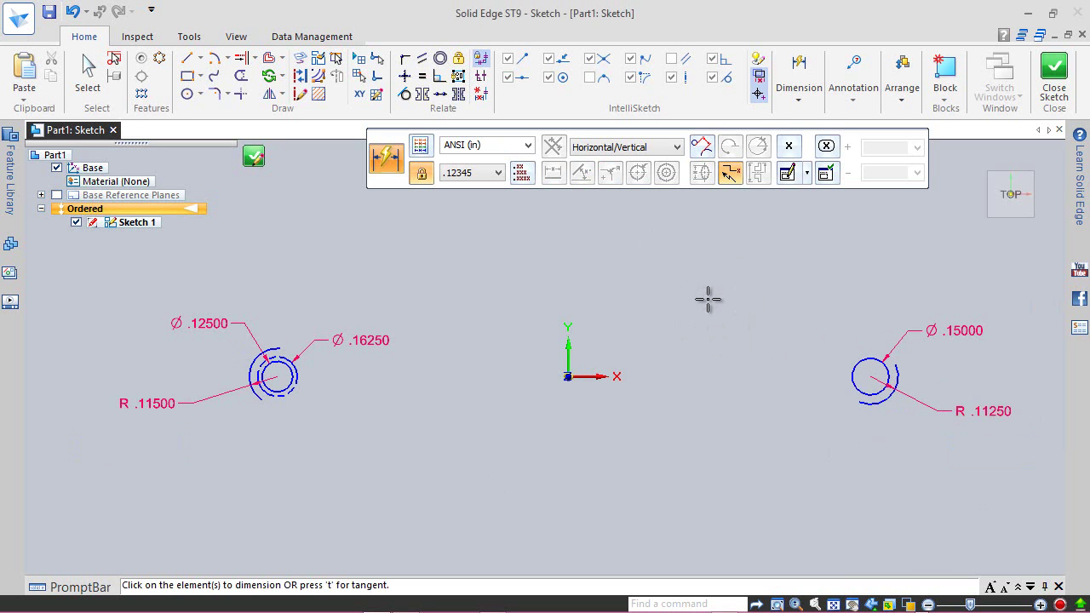
pyautogui.click(295, 383)
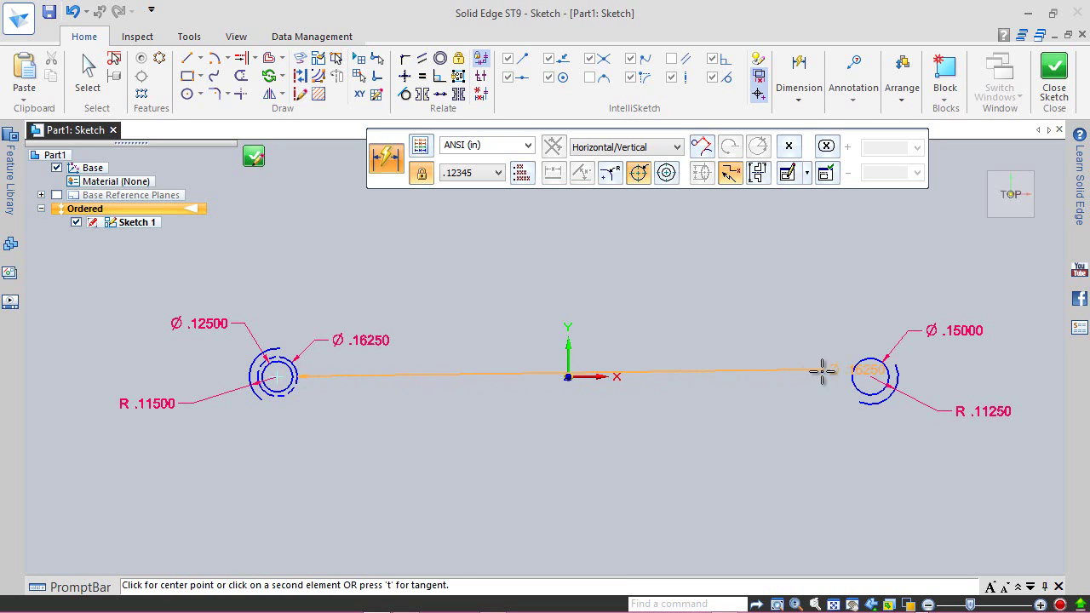
pyautogui.click(851, 373)
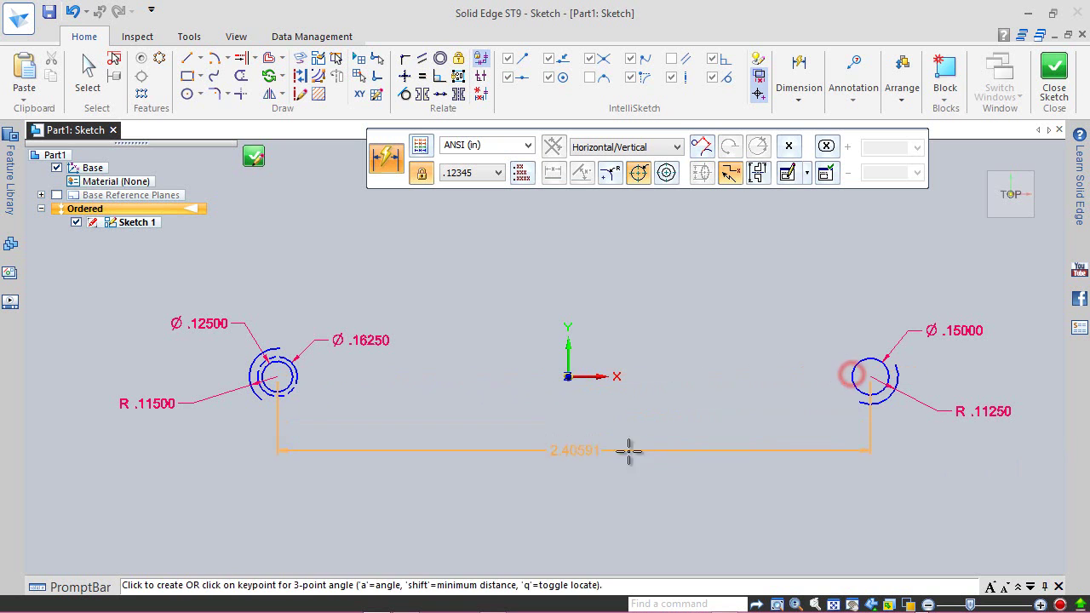
pyautogui.click(584, 453)
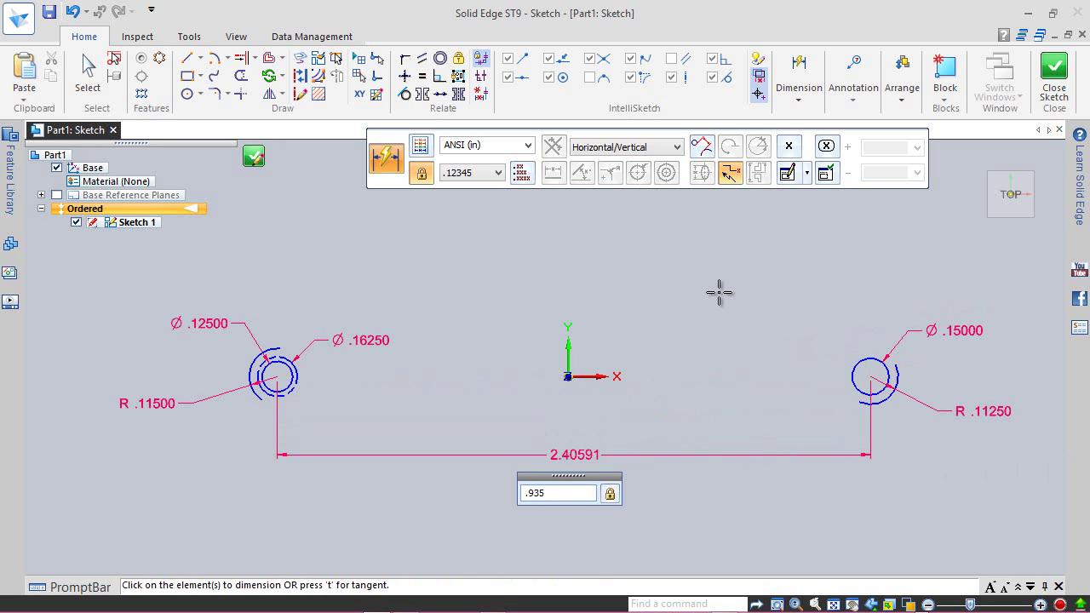
pyautogui.press('Return')
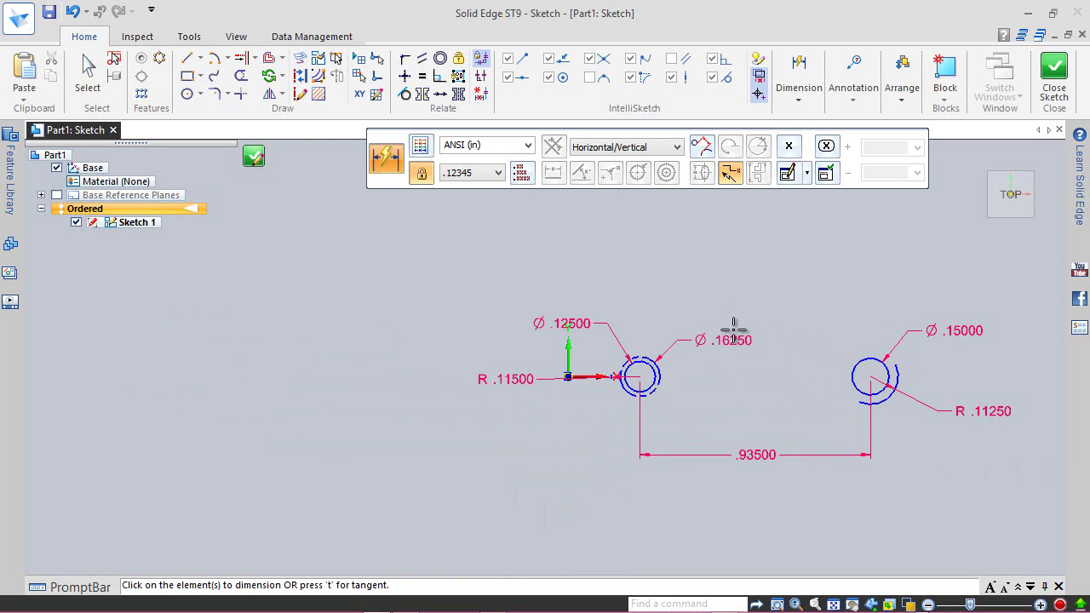
# Move the linked circles along the X axis so the origin lies between the two circle groups
pyautogui.click(88, 73)
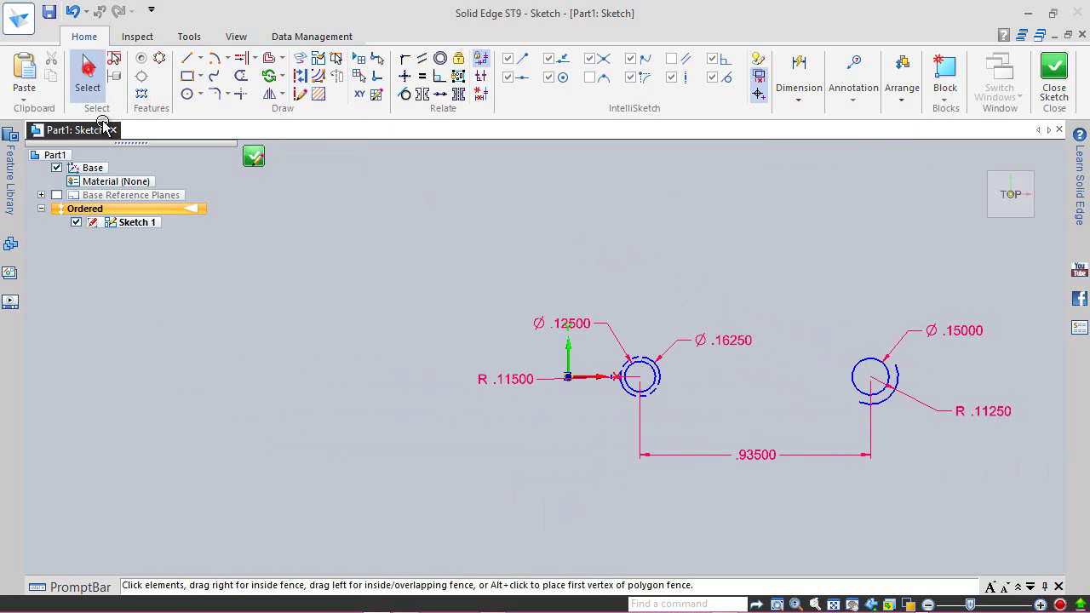
pyautogui.click(653, 385)
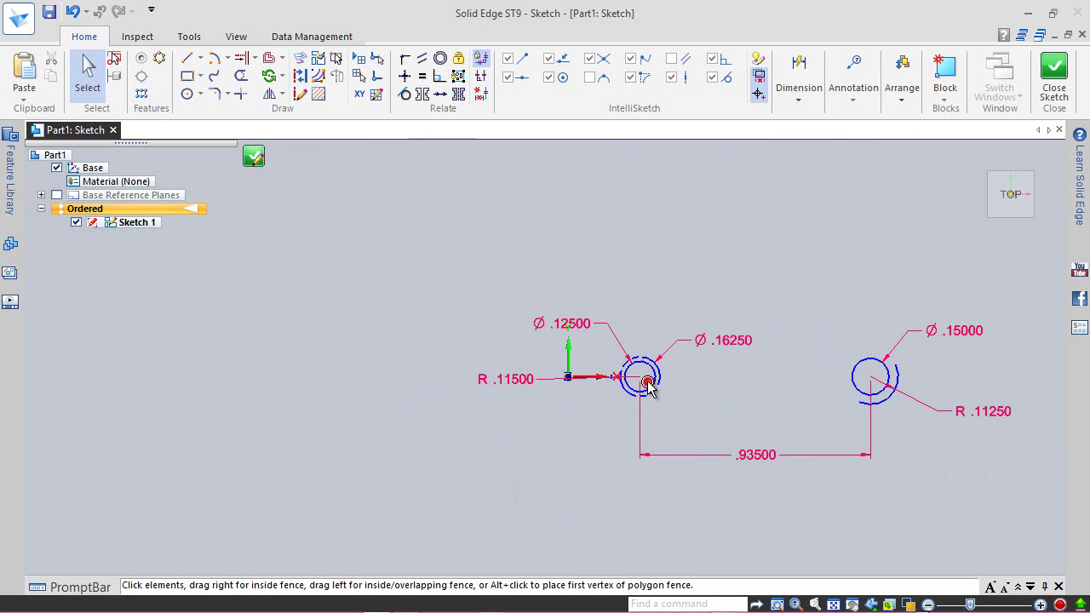
pyautogui.moveTo(544, 384); pyautogui.dragTo(431, 377)
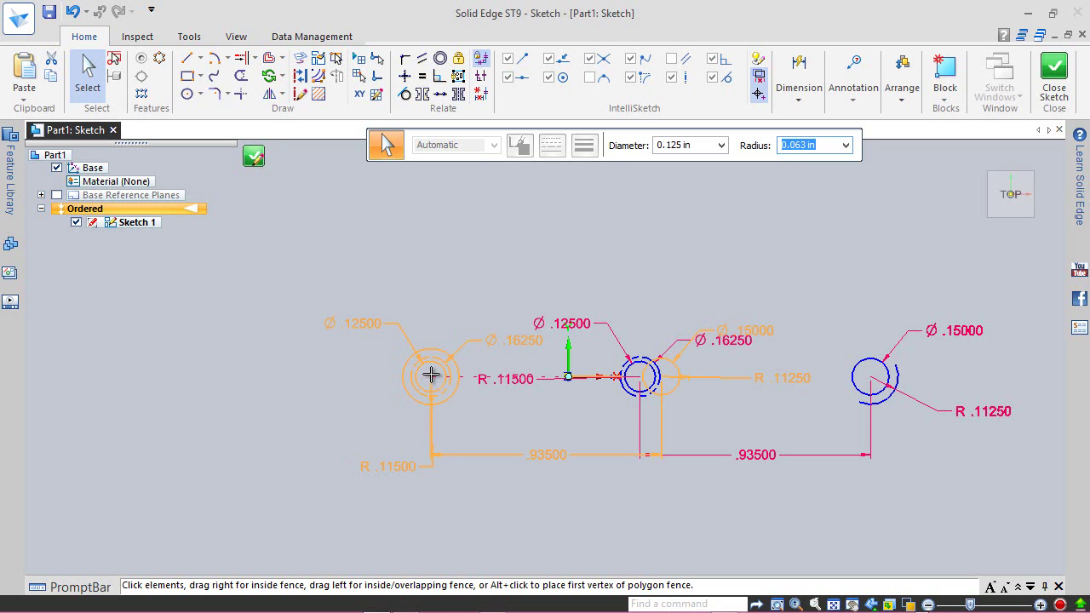
pyautogui.press('Escape')
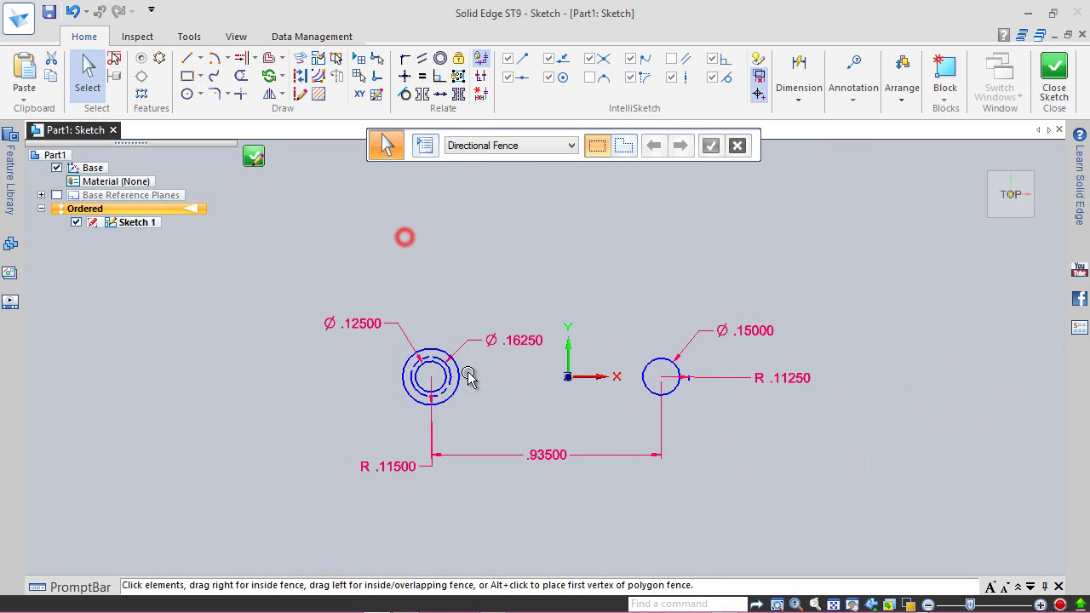
# Reposition the endpoints of the .115 in radius arc so it wraps the left side of its circles and opens toward the origin
pyautogui.scroll(1, 533, 399)
pyautogui.scroll(1, 534, 387)
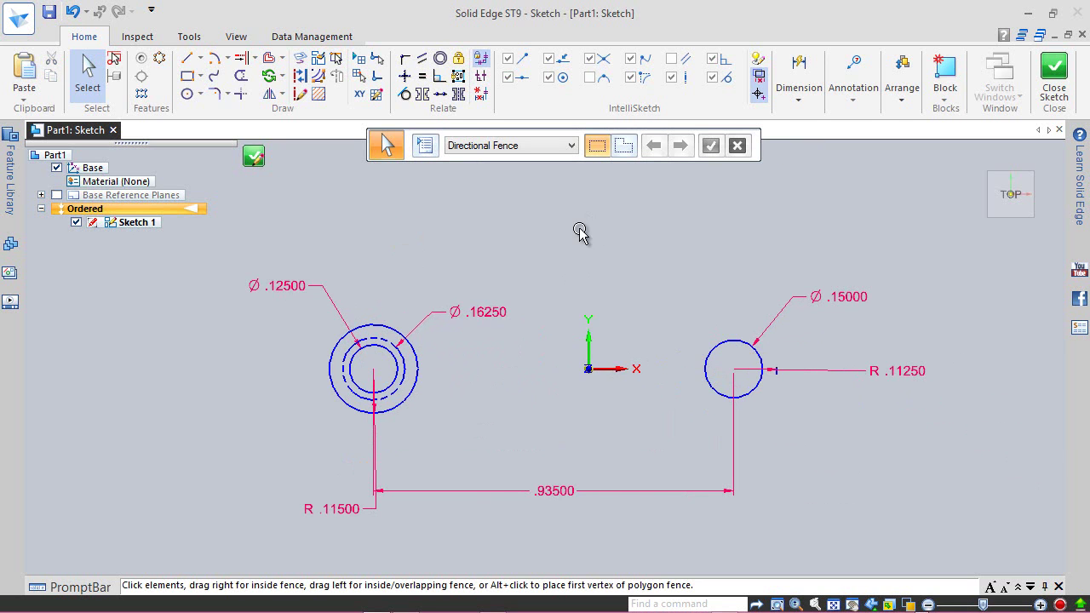
pyautogui.click(377, 326)
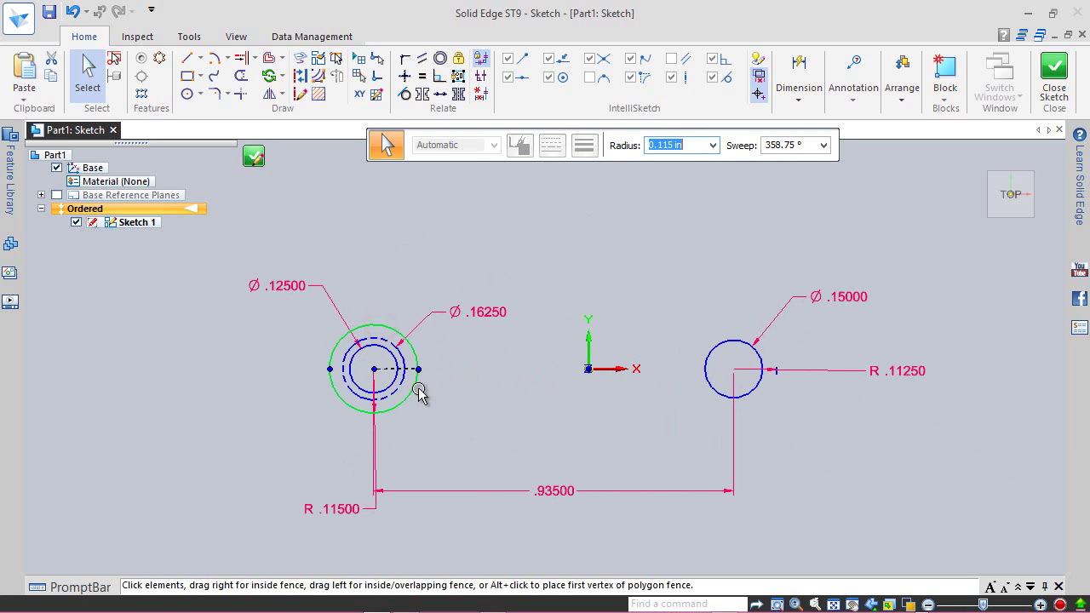
pyautogui.scroll(9, 421, 392)
pyautogui.moveTo(393, 332); pyautogui.dragTo(283, 537)
pyautogui.scroll(-8, 375, 421)
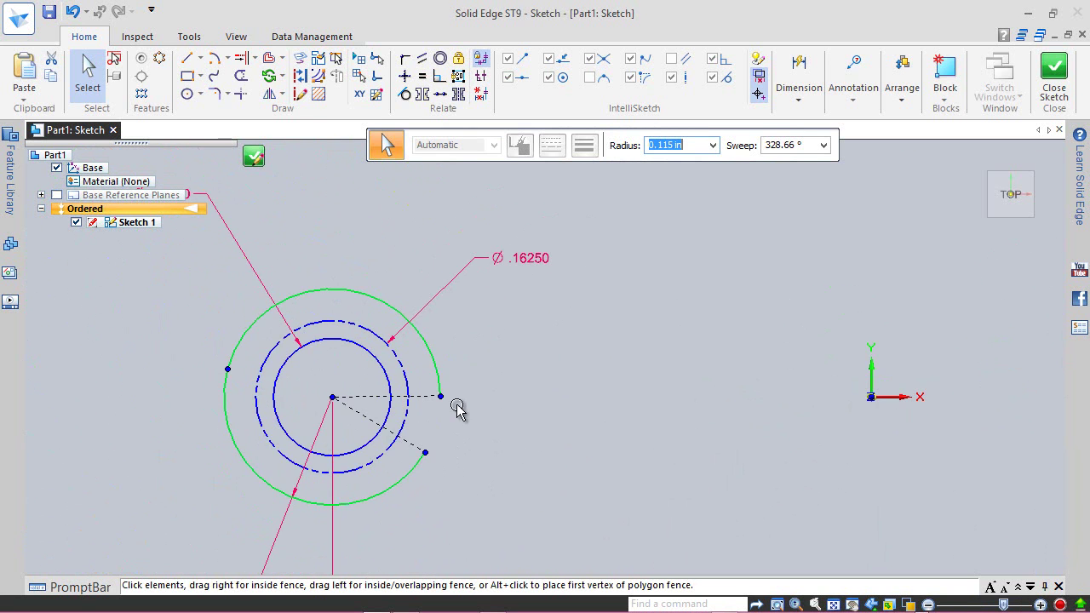
pyautogui.moveTo(440, 396); pyautogui.dragTo(451, 313)
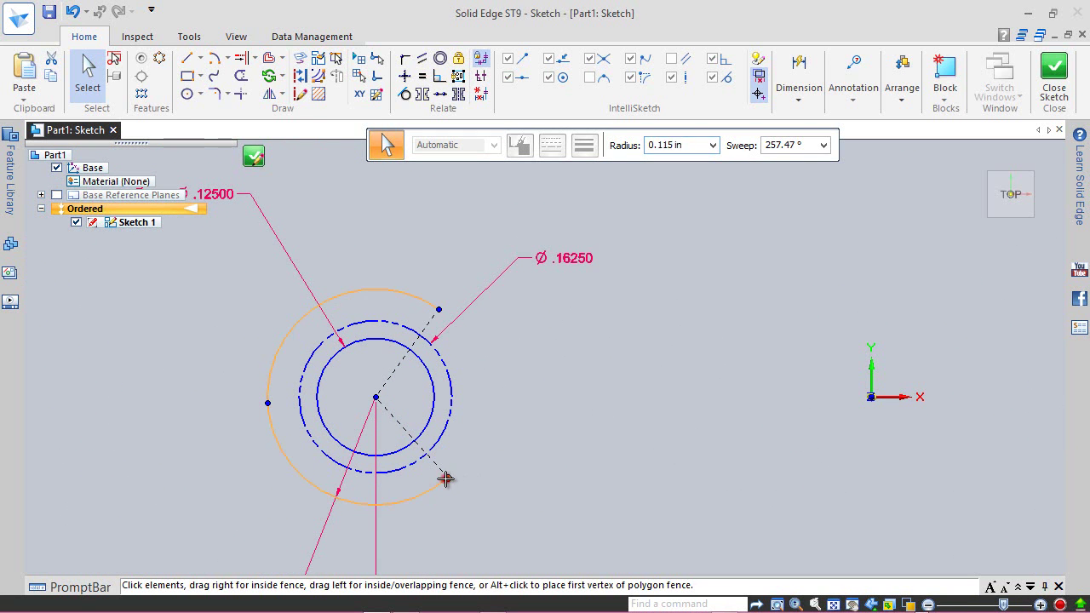
pyautogui.click(560, 452)
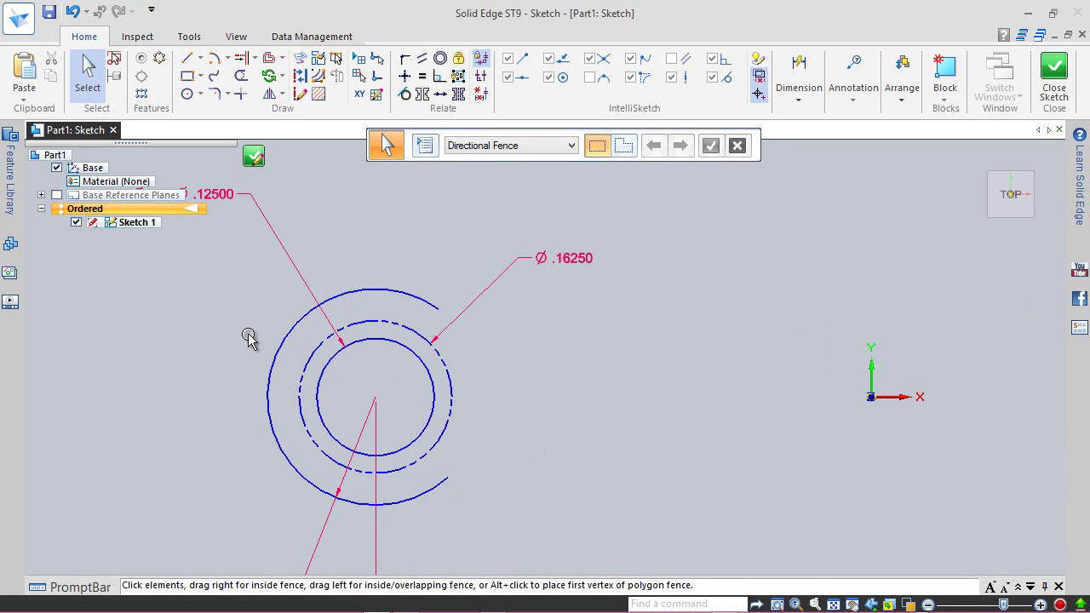
# Extend the endpoints of the .1125 in radius arc above and below the X axis so it wraps the right side of the .15 in circle
pyautogui.scroll(-2, 249, 339)
pyautogui.scroll(3, 670, 366)
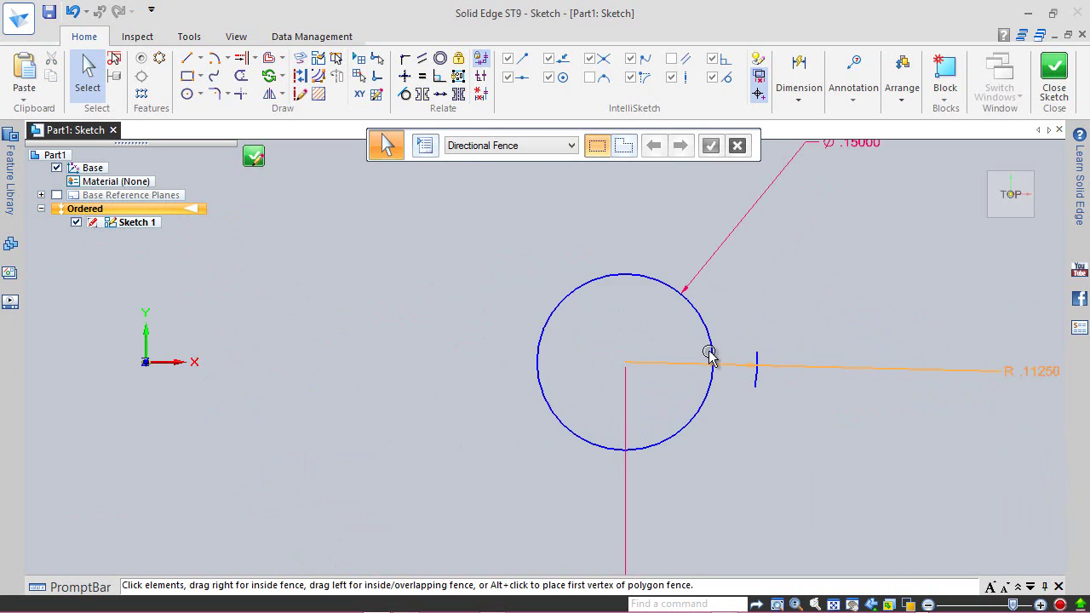
pyautogui.click(754, 362)
pyautogui.scroll(-3, 718, 434)
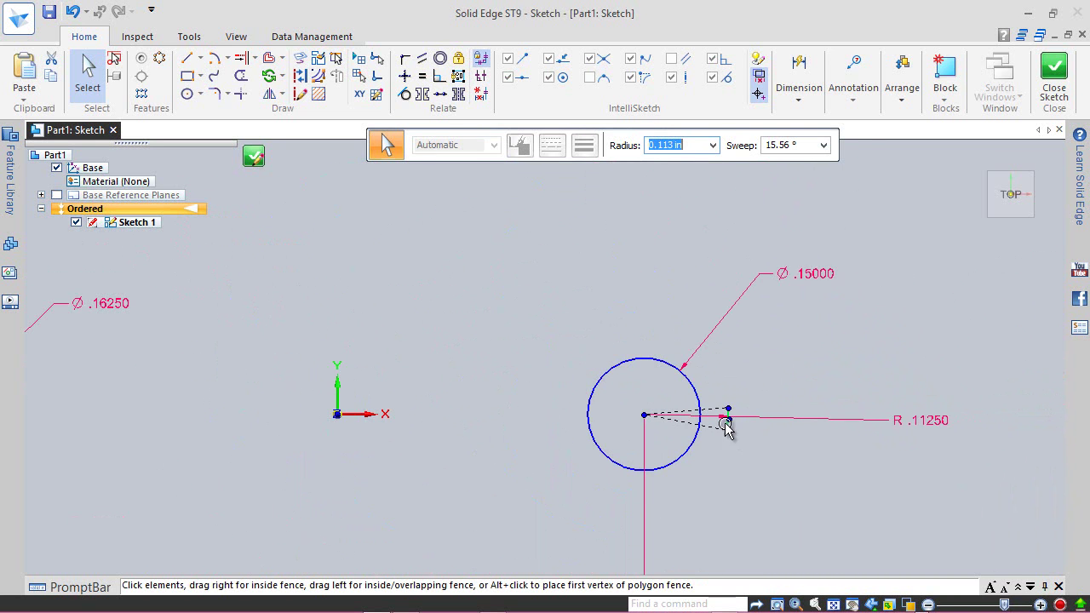
pyautogui.moveTo(722, 398); pyautogui.dragTo(694, 502)
pyautogui.click(739, 270)
pyautogui.scroll(-2, 784, 321)
pyautogui.scroll(-1, 783, 320)
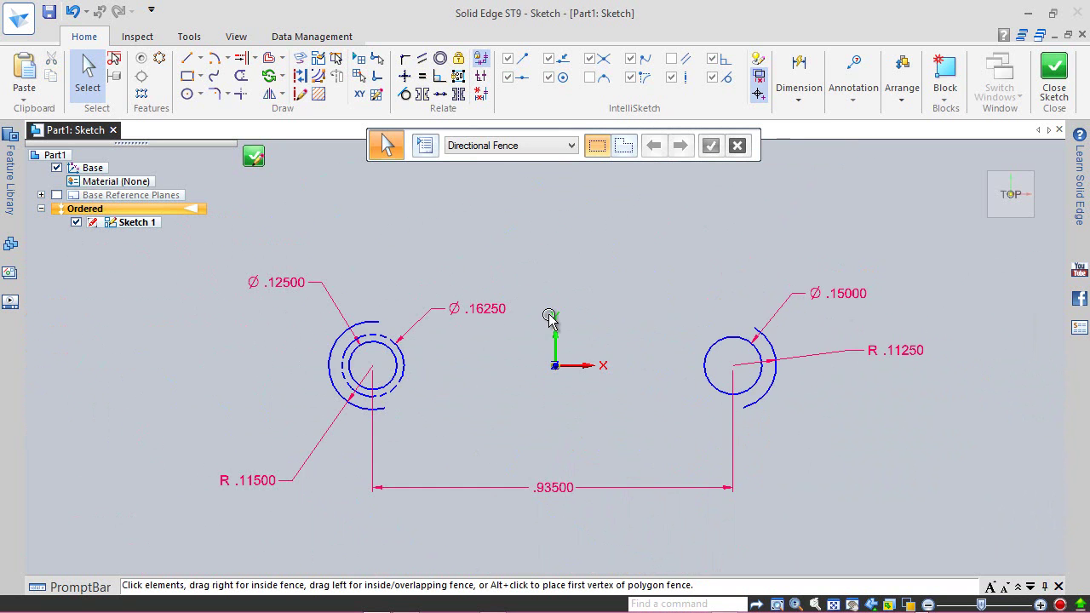
# Align the two endpoints of the .115 in radius arc vertically with a Horizontal/Vertical relationship
pyautogui.scroll(1, 550, 315)
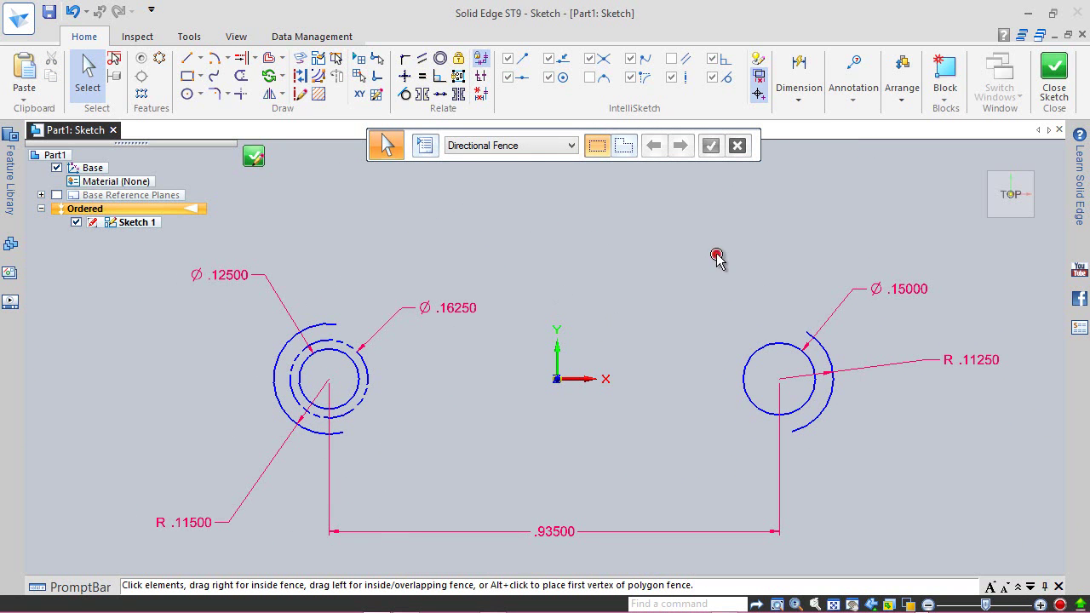
pyautogui.click(404, 75)
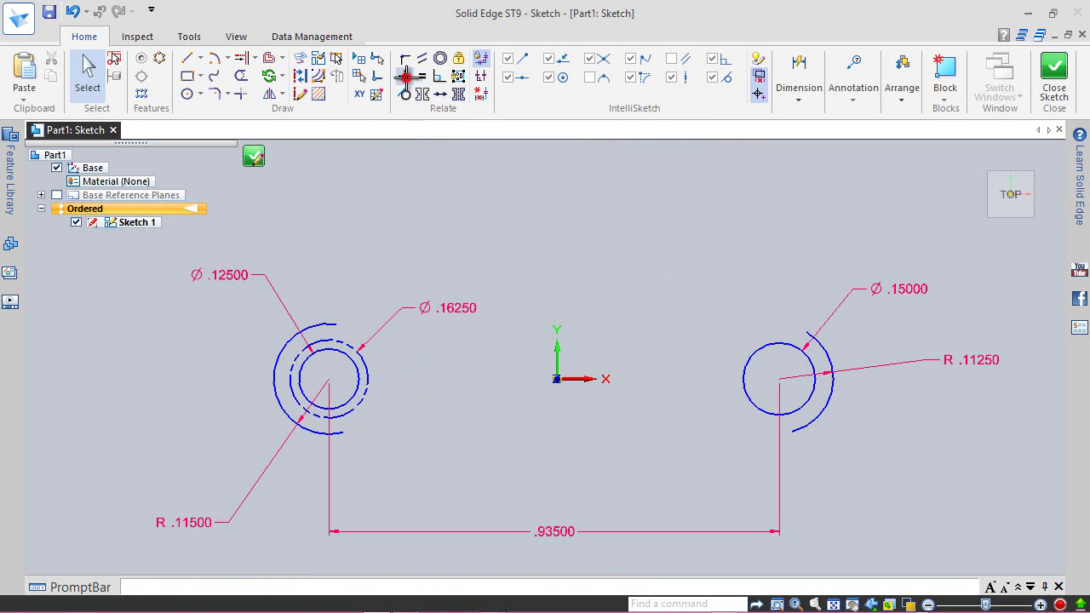
pyautogui.click(338, 322)
pyautogui.click(346, 435)
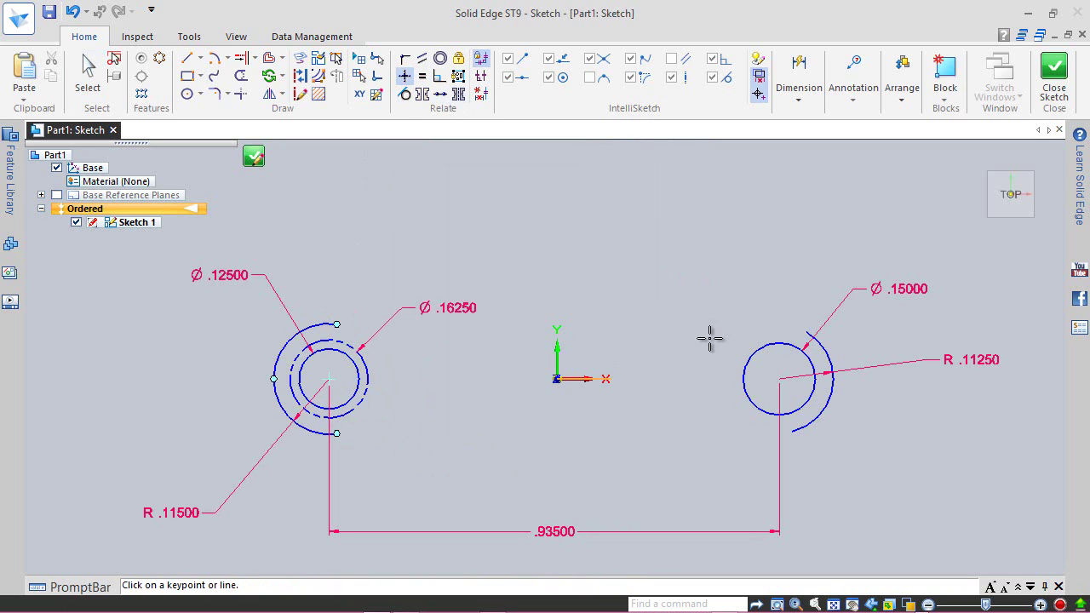
# Align the two endpoints of the .1125 in radius arc vertically with a Horizontal/Vertical relationship
pyautogui.click(805, 331)
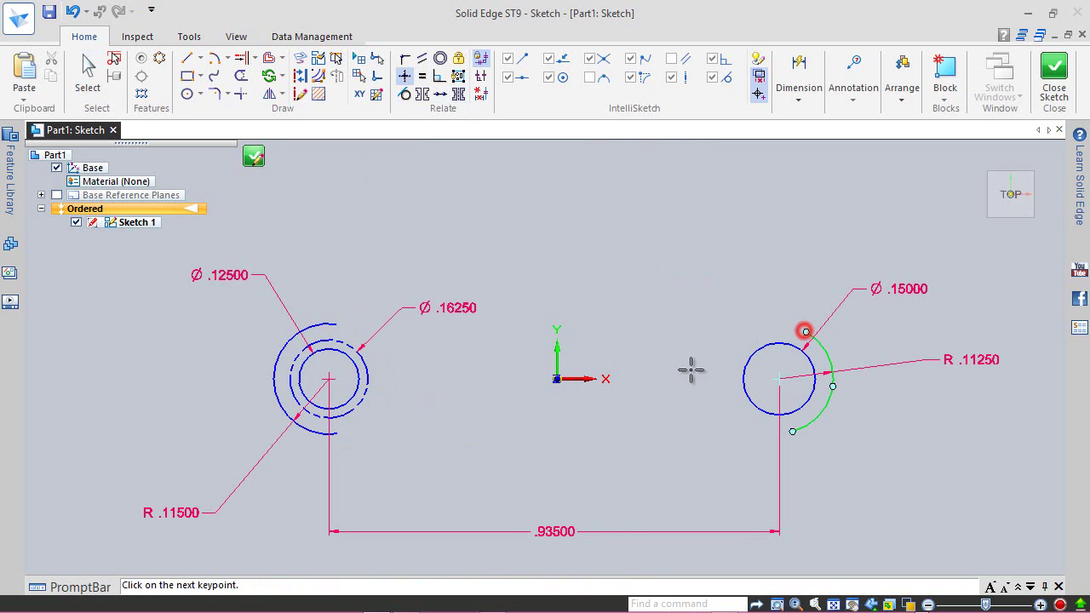
pyautogui.click(793, 432)
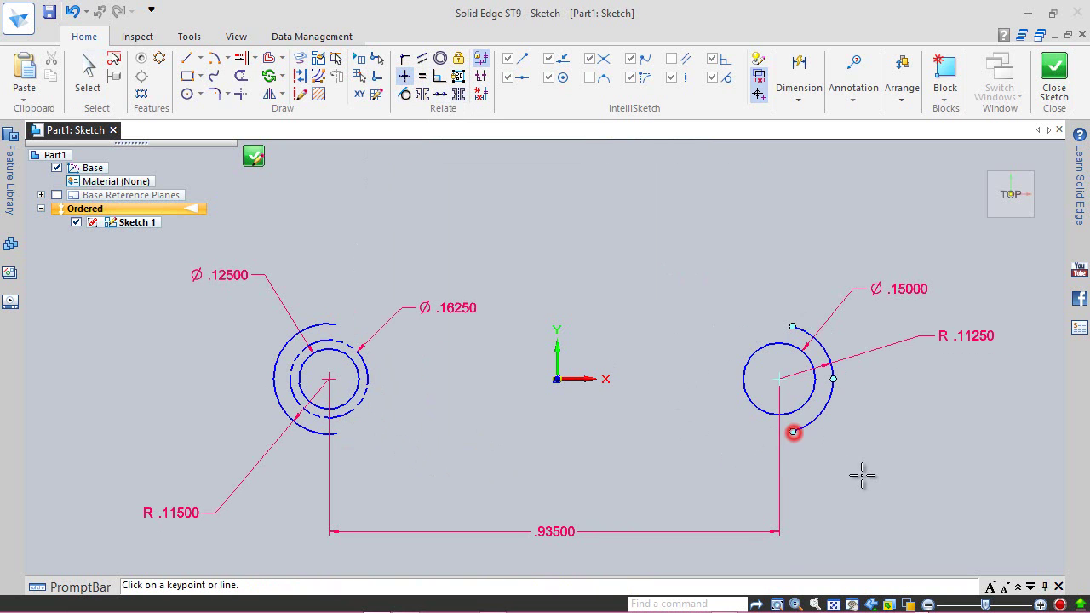
pyautogui.rightClick(626, 250)
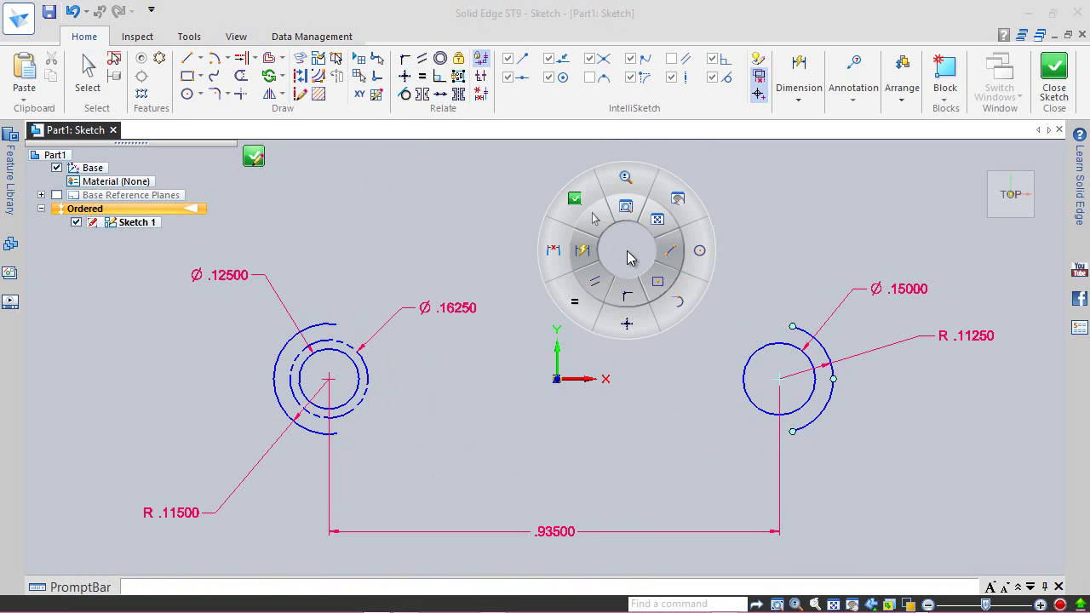
pyautogui.click(593, 217)
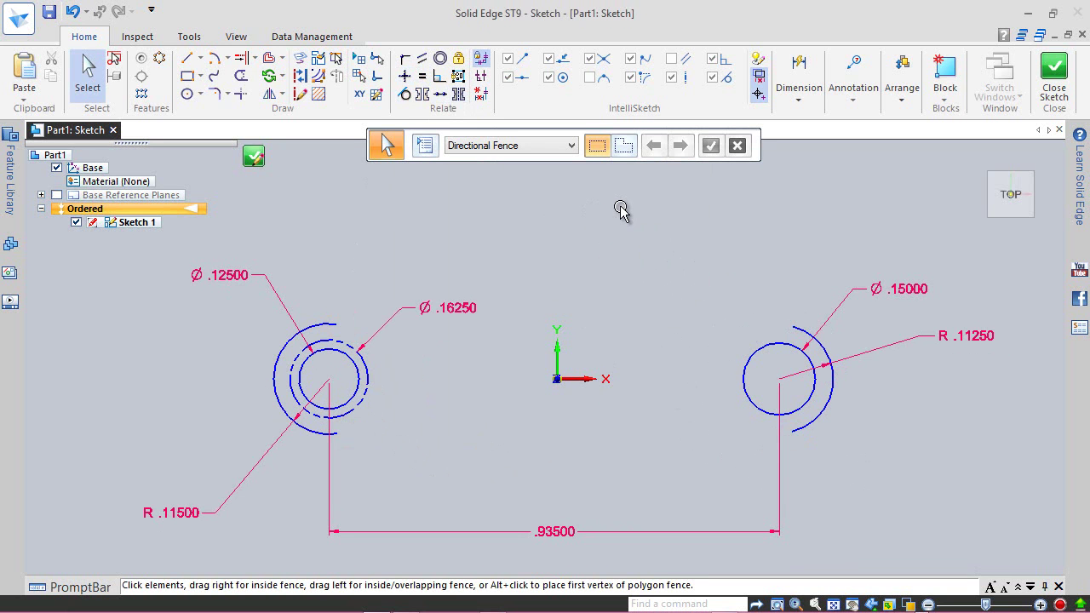
# Sketch a horizontal line about 0.38 in long above the origin and a connected line about 0.184 in long rising toward the .1125 in radius arc
pyautogui.rightClick(620, 211)
pyautogui.click(656, 214)
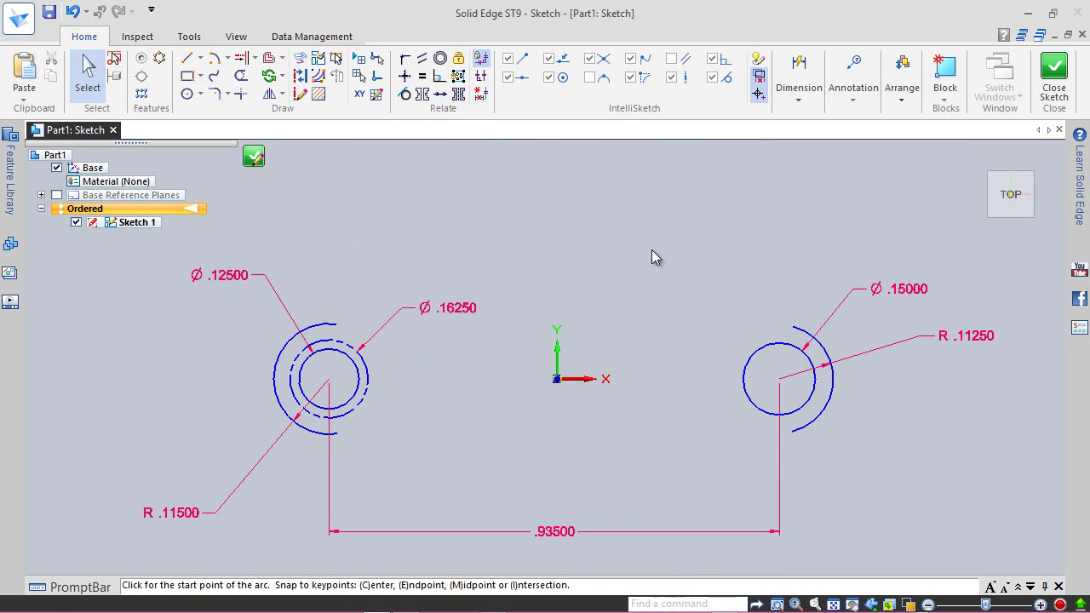
pyautogui.click(451, 343)
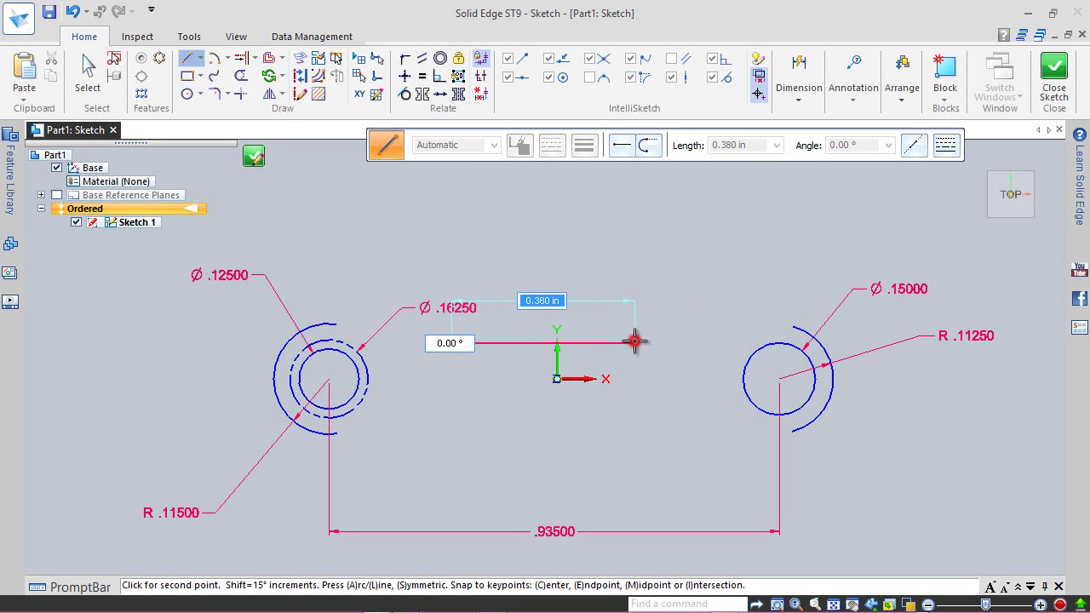
pyautogui.click(634, 342)
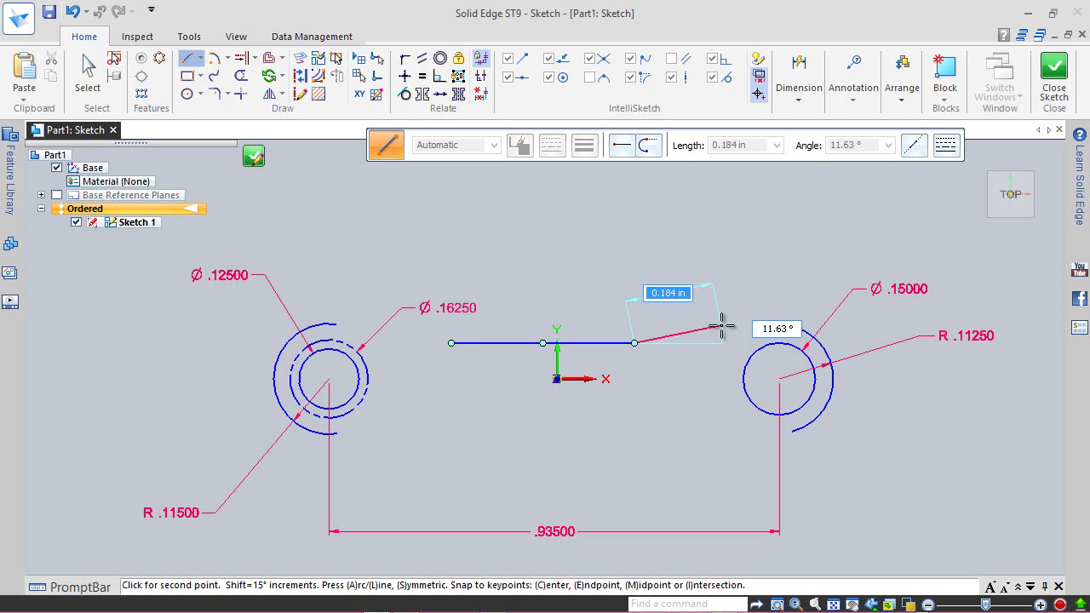
pyautogui.click(721, 325)
pyautogui.press('Escape')
# Make the horizontal line tangent to the dashed .1625 in circle and the inclined line tangent to the .1125 in radius arc
pyautogui.click(404, 94)
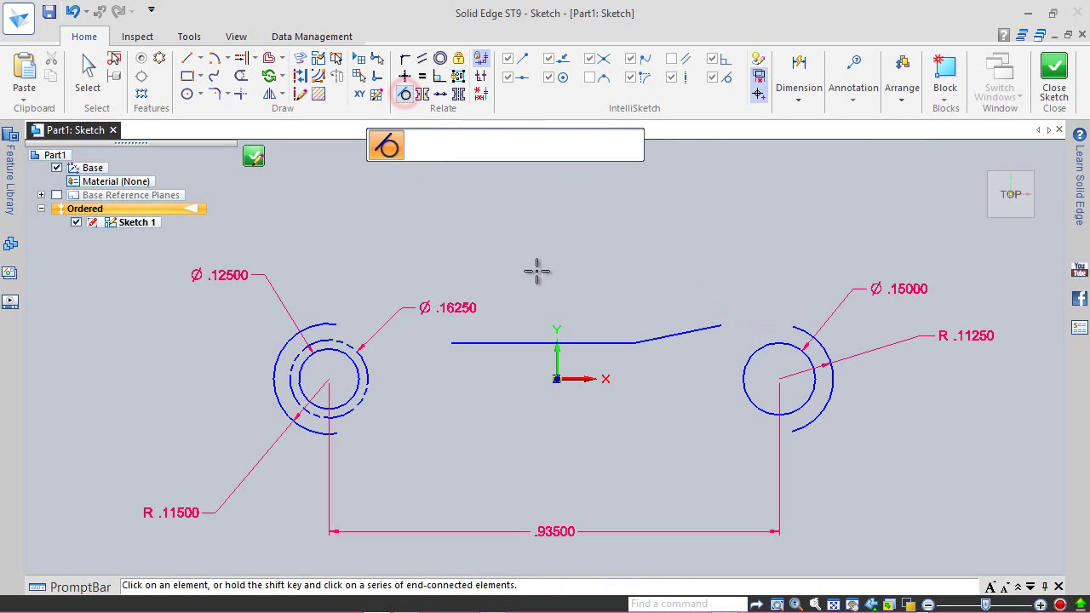
pyautogui.click(496, 342)
pyautogui.click(339, 341)
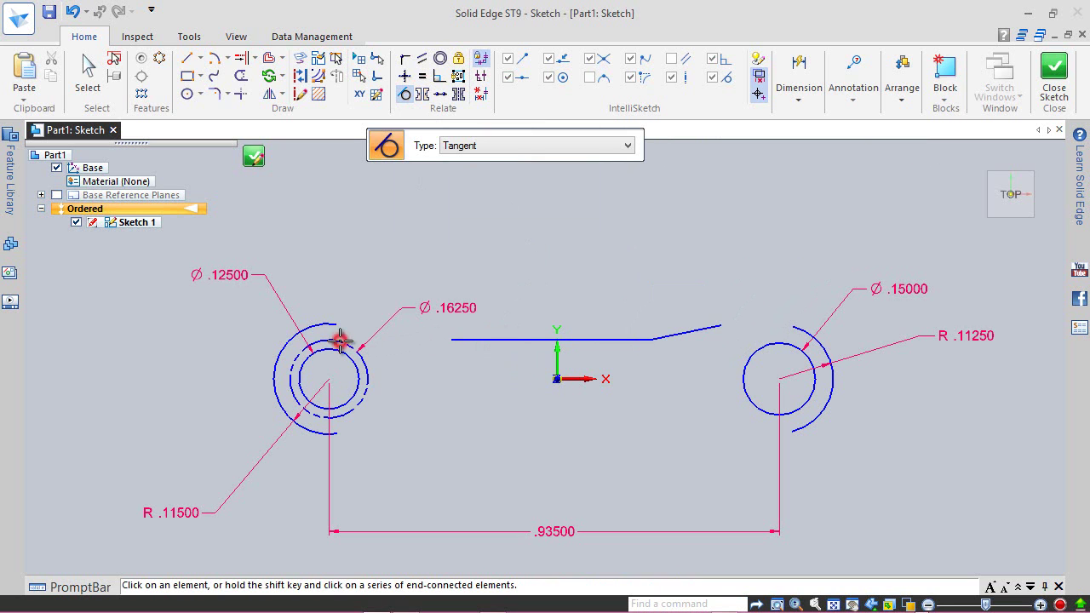
pyautogui.click(697, 326)
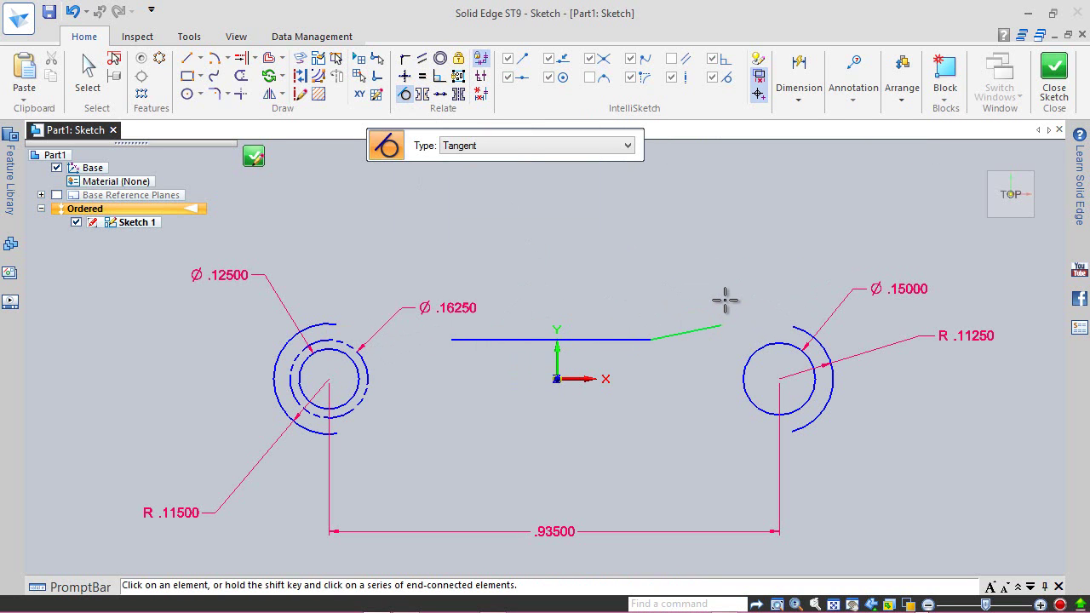
pyautogui.click(829, 344)
pyautogui.press('Escape')
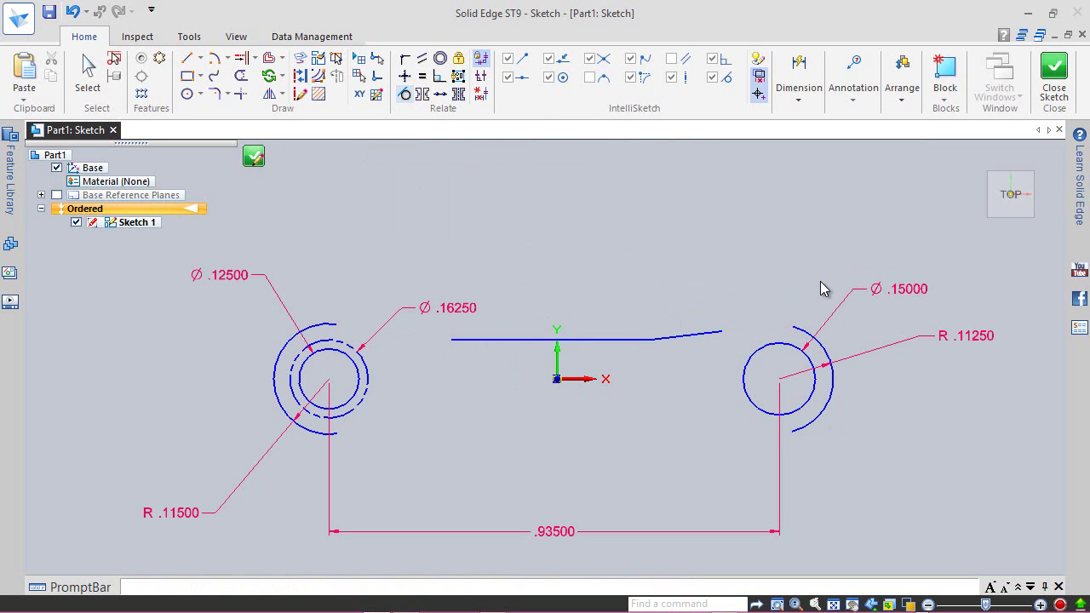
# Dimension the horizontal distance between the inclined line's endpoints with Distance Between and set it to .375 in
pyautogui.rightClick(652, 247)
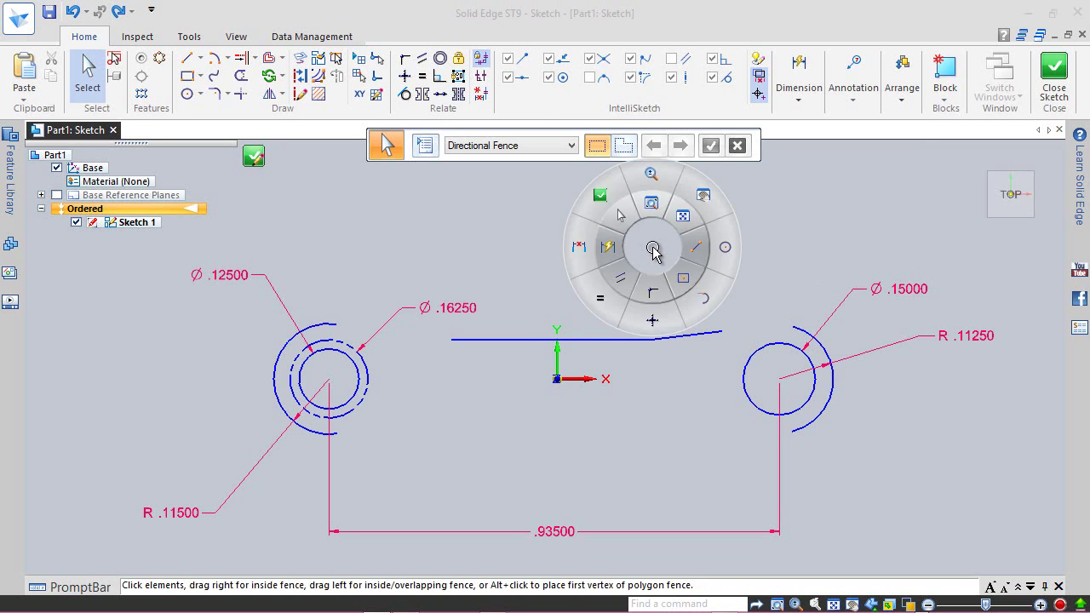
pyautogui.click(608, 247)
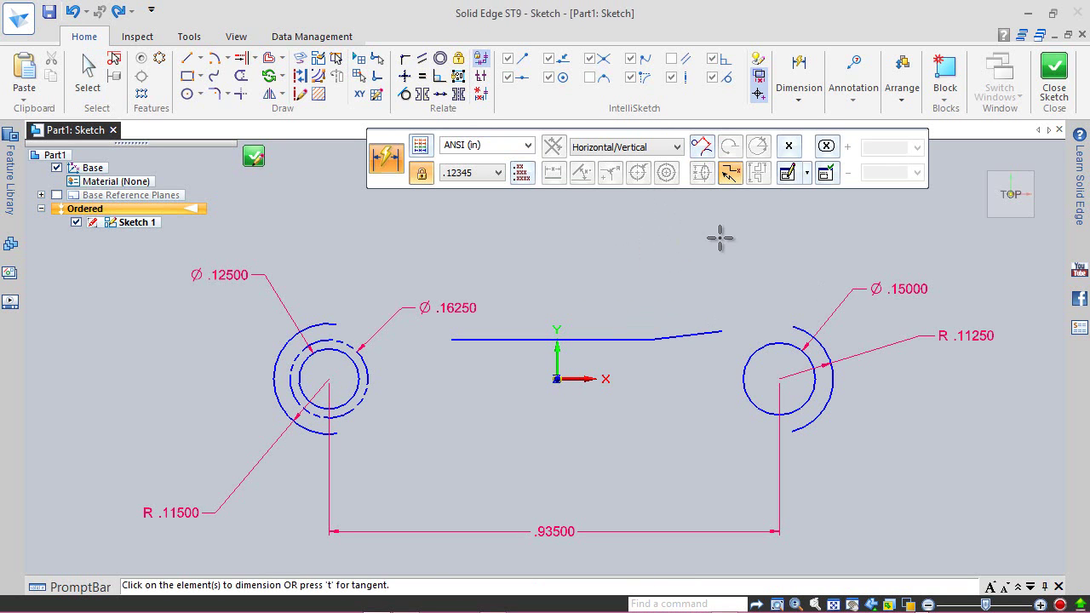
pyautogui.rightClick(692, 274)
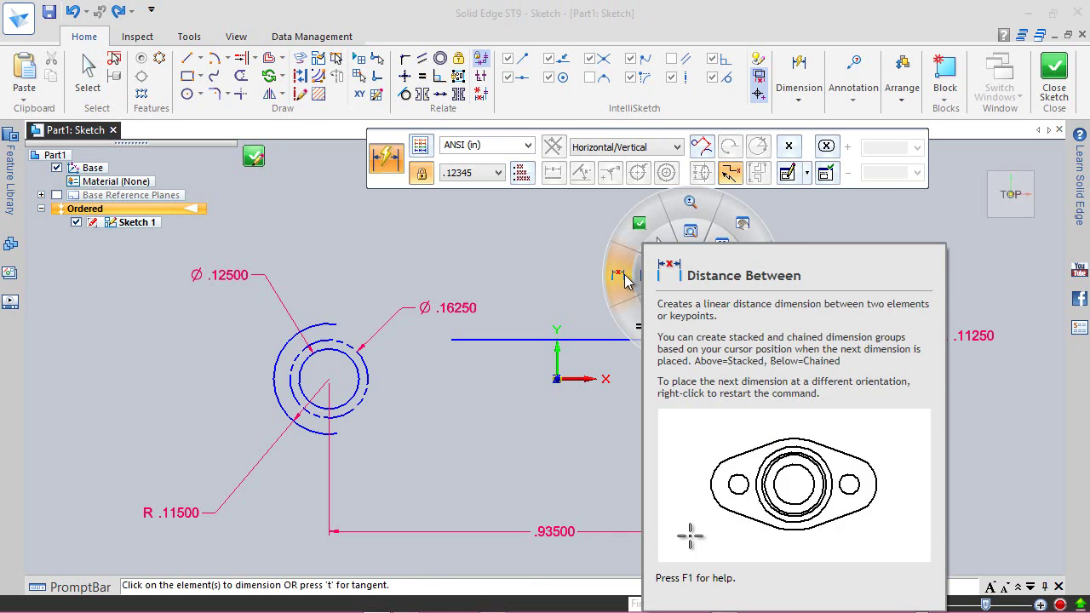
pyautogui.click(622, 275)
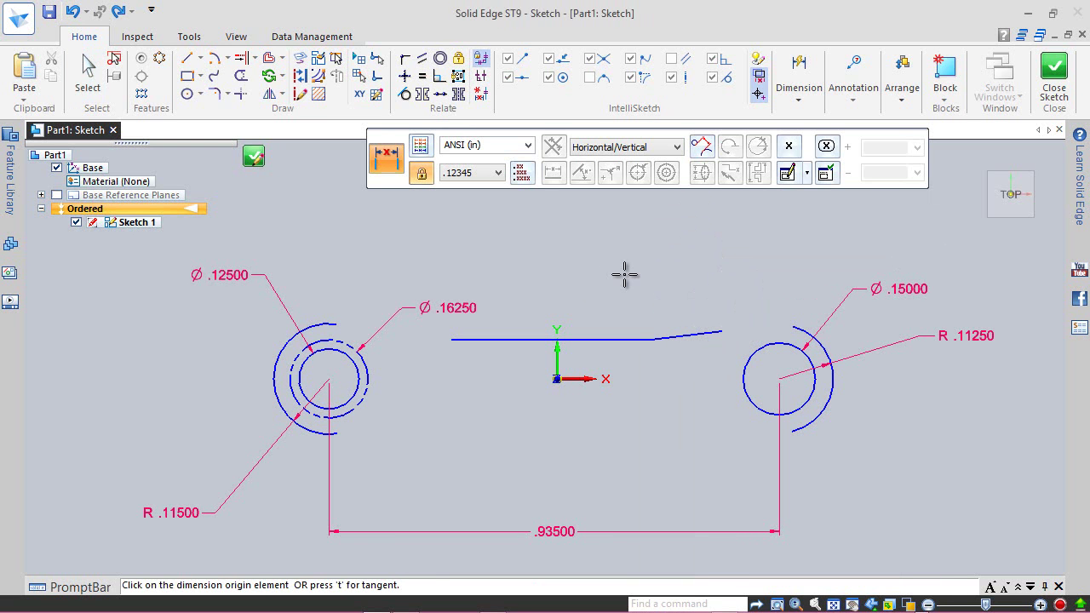
pyautogui.click(649, 339)
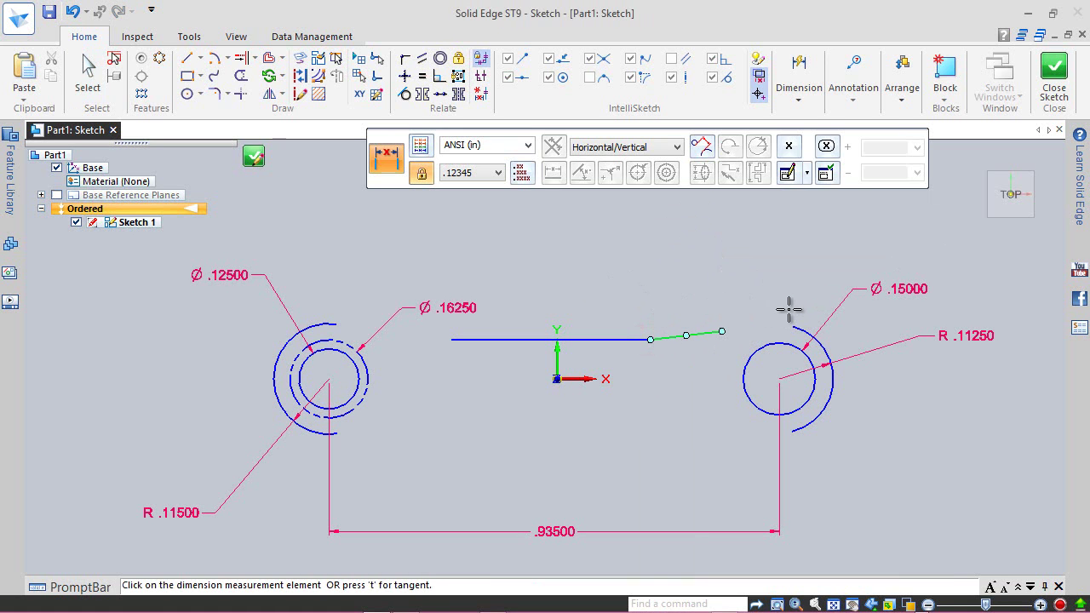
pyautogui.click(725, 332)
pyautogui.click(688, 292)
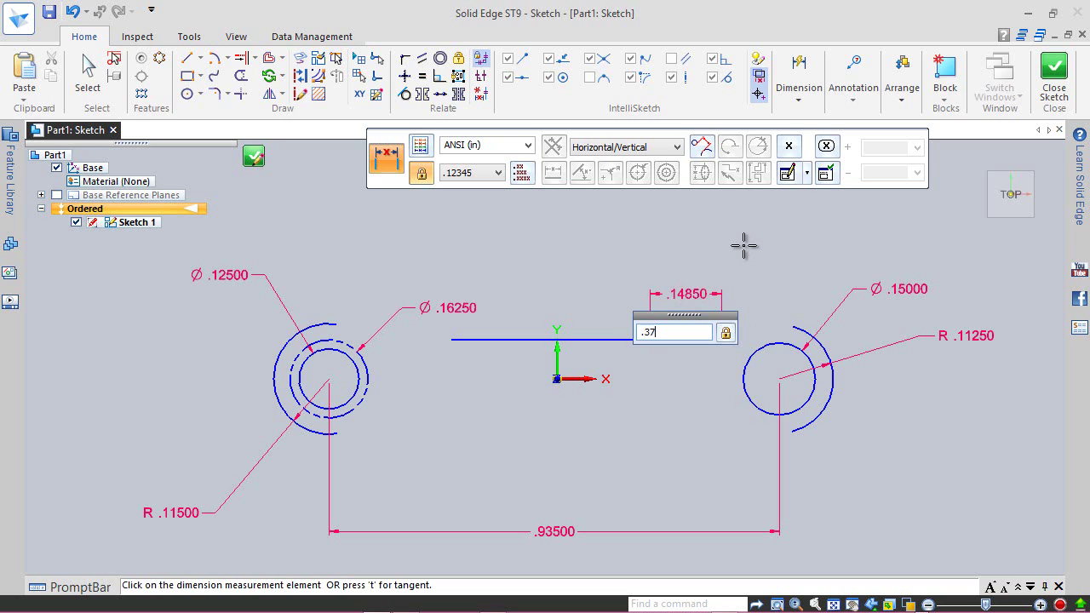
pyautogui.press('Return')
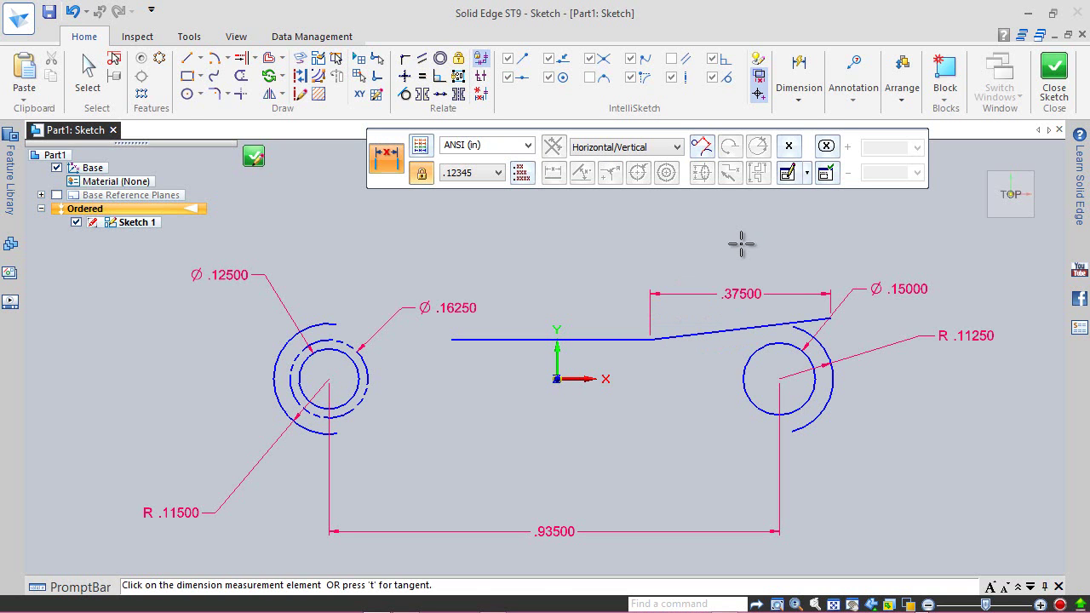
# Shorten the horizontal line to about 0.242 in from its free end, and reposition the inclined line's outer end above the .15 in circle
pyautogui.click(87, 75)
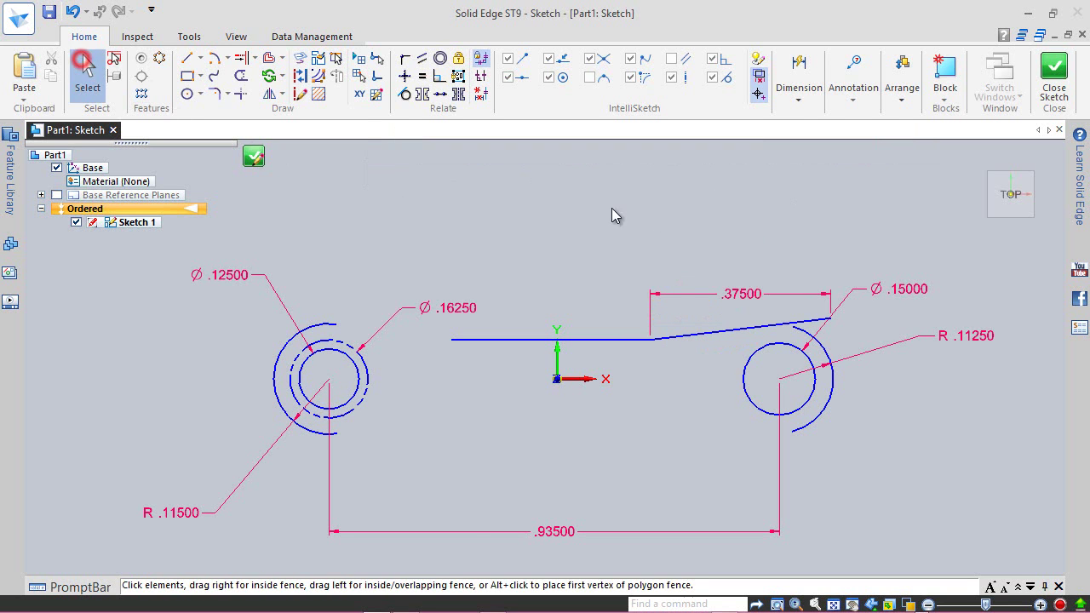
pyautogui.click(618, 341)
pyautogui.moveTo(448, 340); pyautogui.dragTo(533, 340)
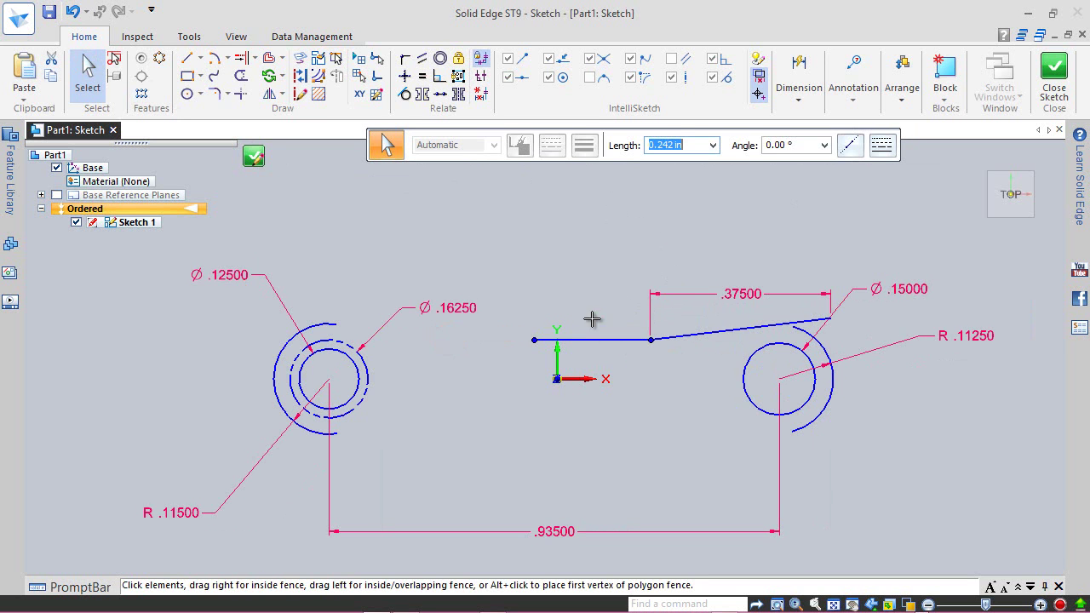
pyautogui.click(814, 320)
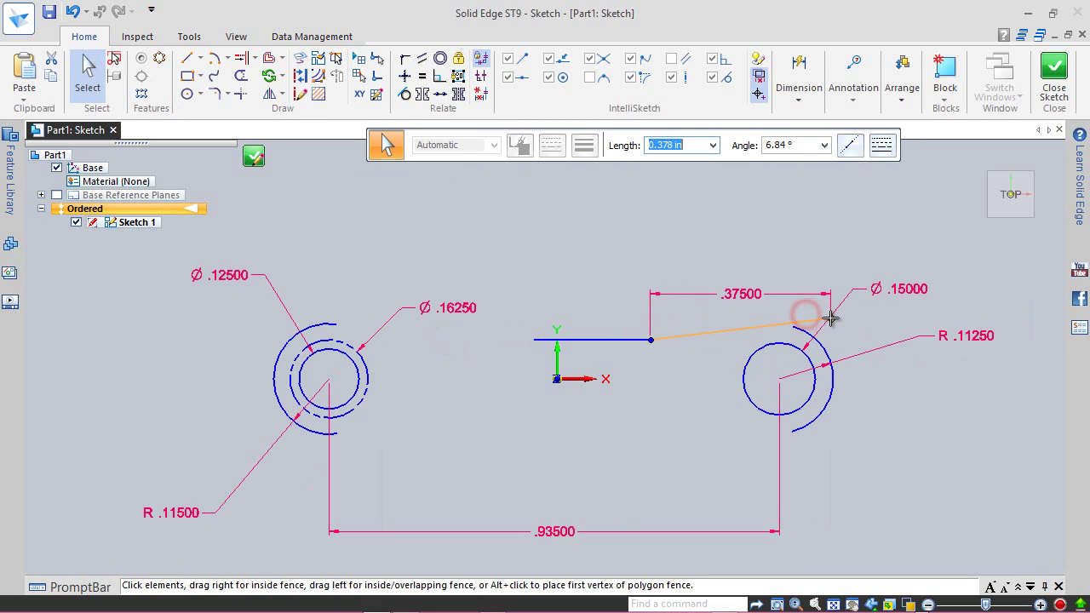
pyautogui.moveTo(827, 313); pyautogui.dragTo(763, 323)
pyautogui.click(749, 216)
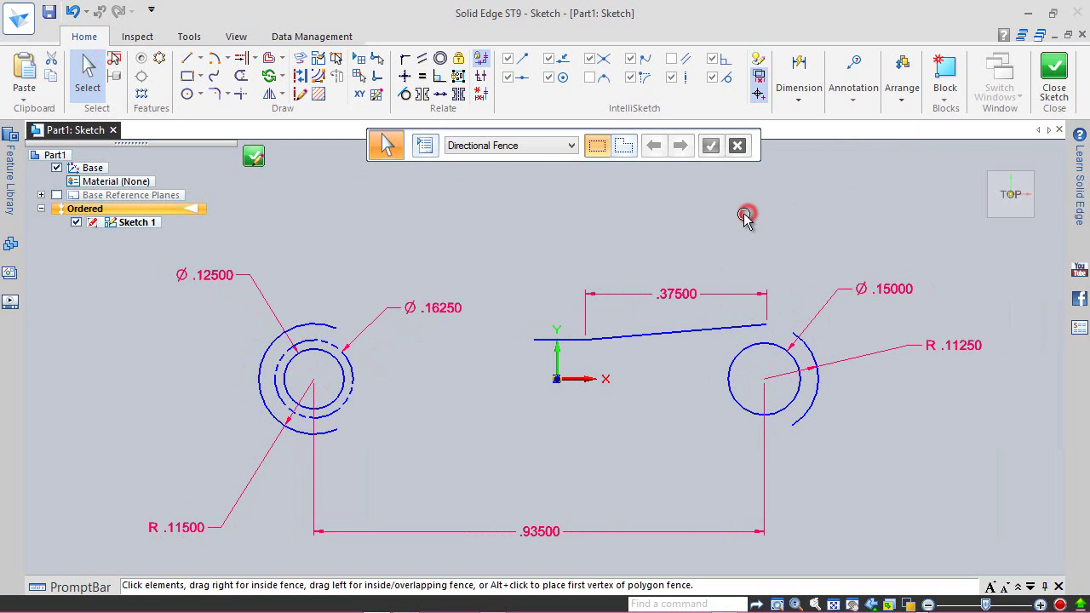
# Connect the inclined line's outer endpoint to the upper endpoint of the .1125 in radius arc
pyautogui.click(405, 58)
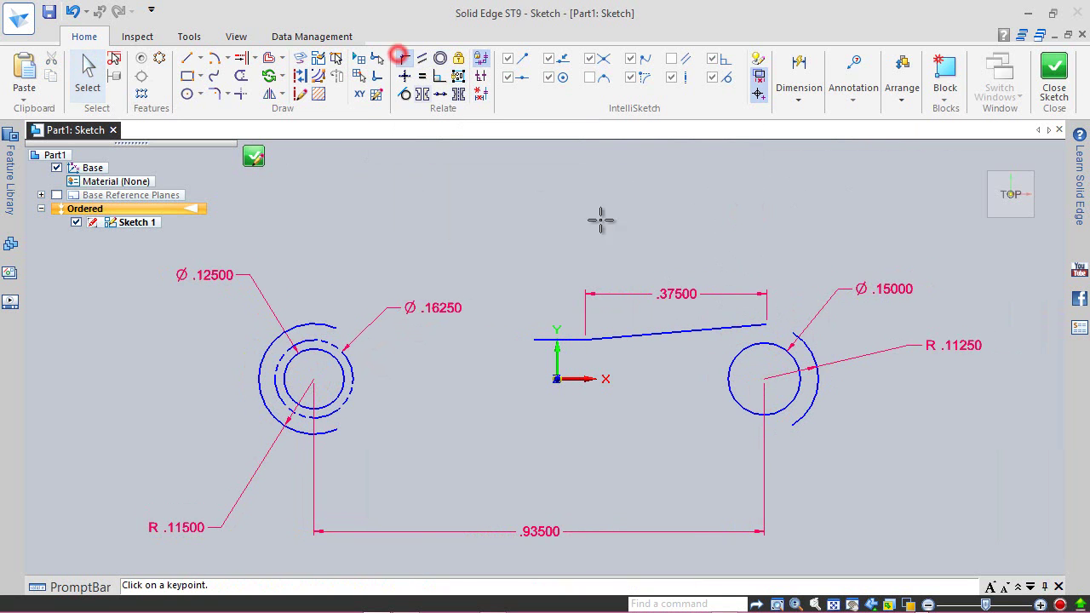
pyautogui.click(764, 324)
pyautogui.click(794, 332)
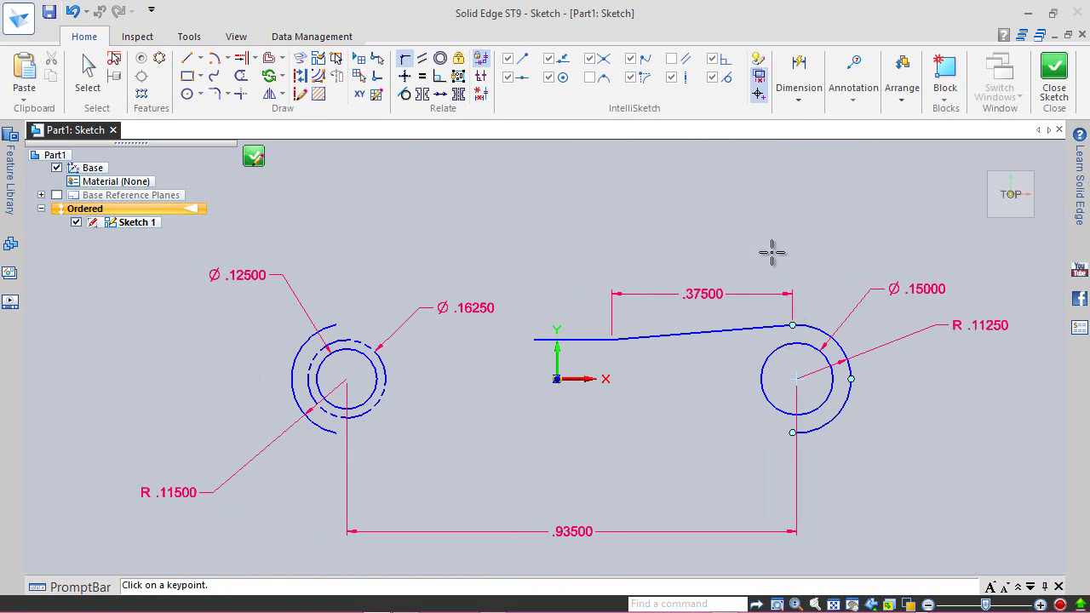
pyautogui.press('Escape')
# Stretch the free end of the horizontal line past the .1625 in circle until it meets the .115 in radius arc
pyautogui.click(530, 341)
pyautogui.moveTo(531, 341); pyautogui.dragTo(390, 341)
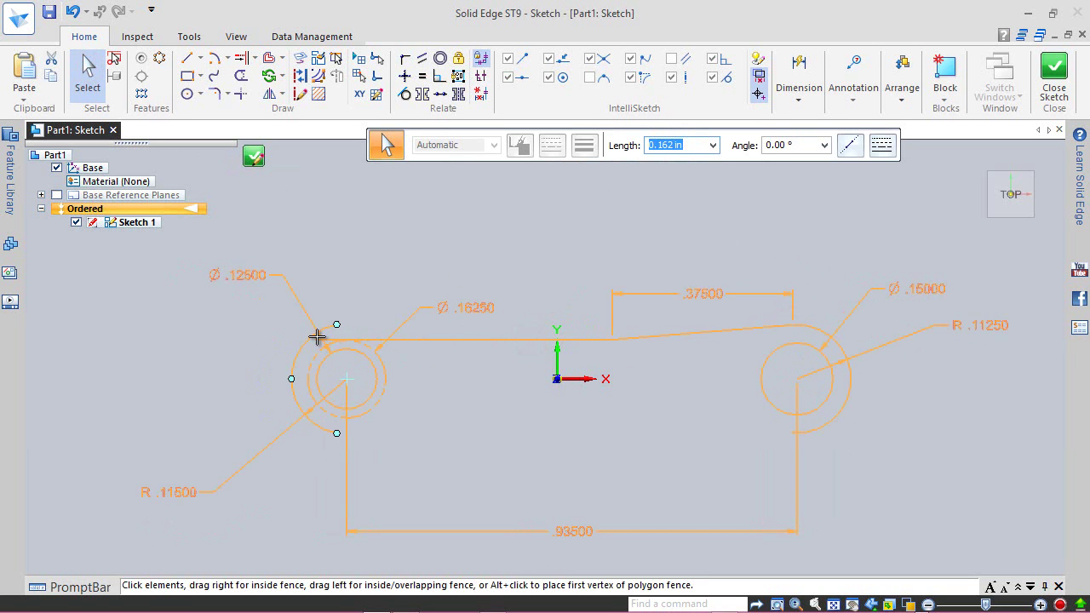
pyautogui.moveTo(313, 348); pyautogui.dragTo(312, 342)
pyautogui.scroll(6, 311, 342)
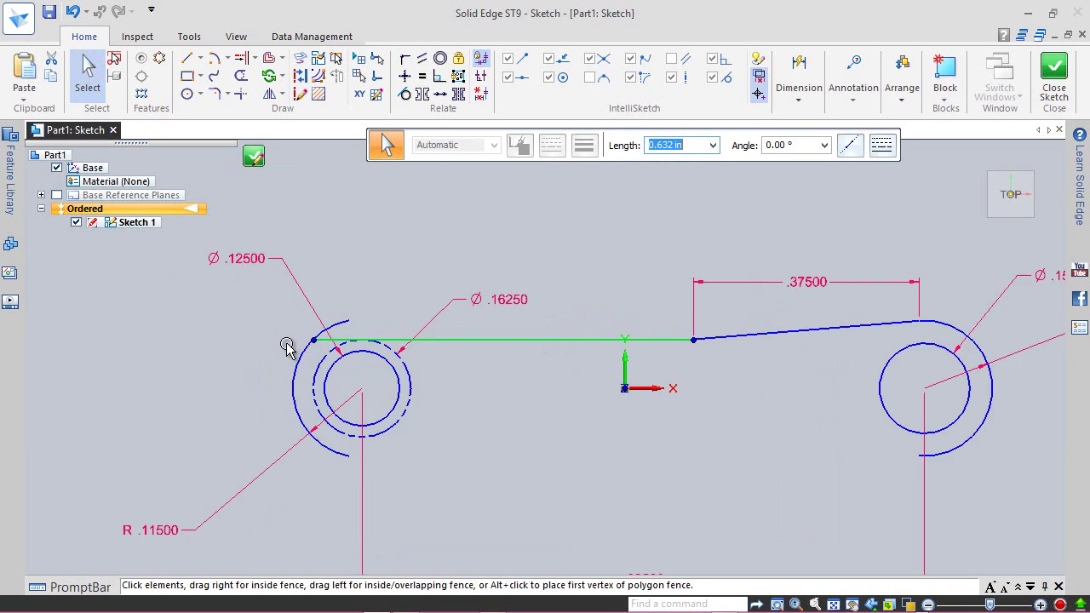
pyautogui.click(346, 345)
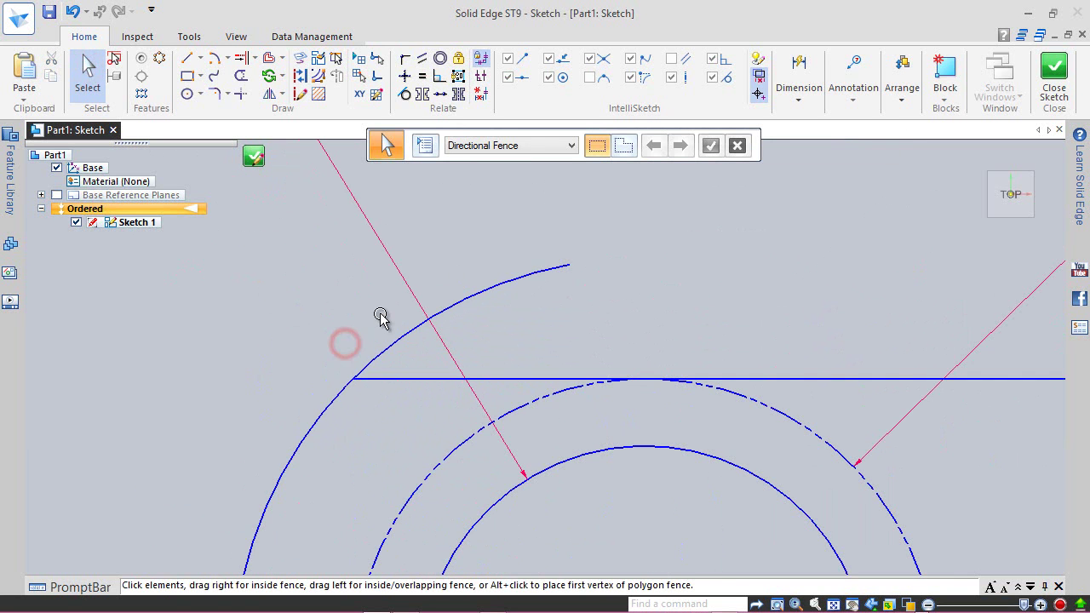
# Extend the .115 in radius arc's upper end around to the horizontal line and trim the line's portion inside the arc
pyautogui.scroll(-4, 363, 308)
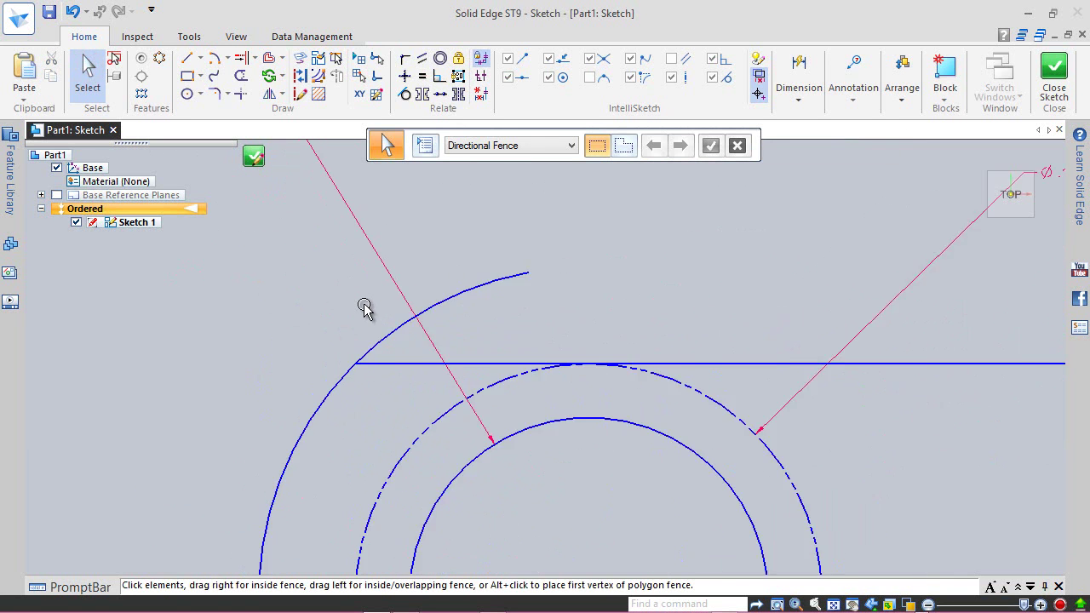
pyautogui.click(251, 67)
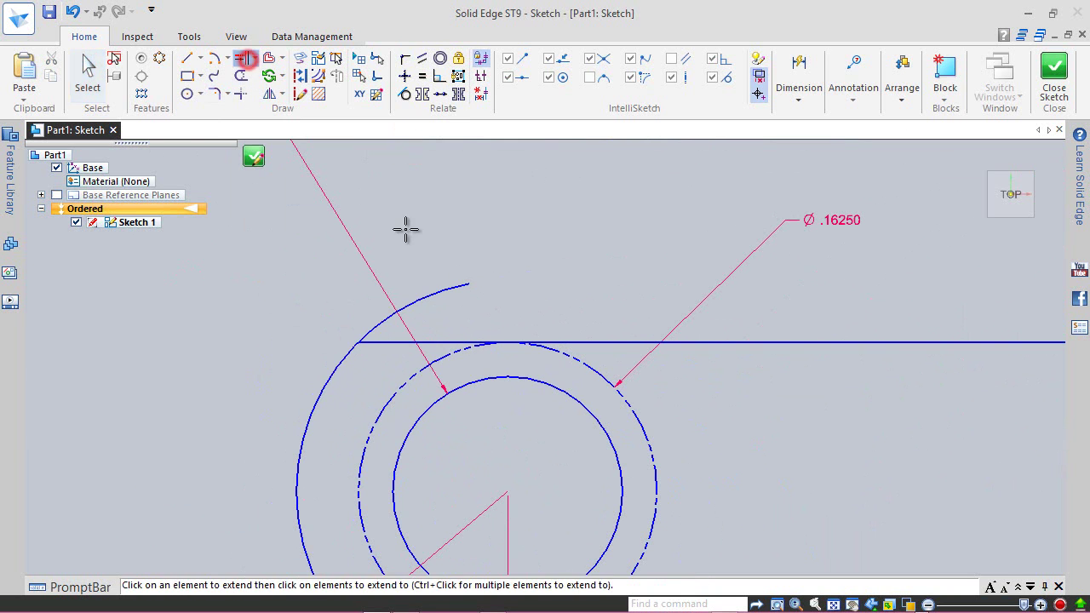
pyautogui.click(449, 294)
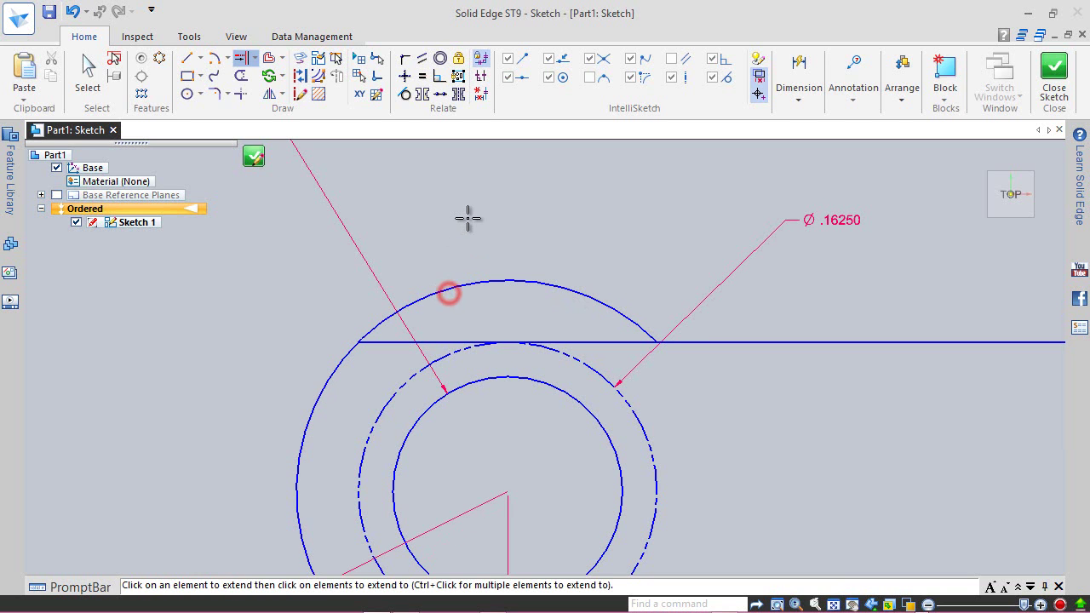
pyautogui.click(241, 75)
pyautogui.click(398, 339)
pyautogui.click(613, 341)
pyautogui.scroll(-5, 451, 243)
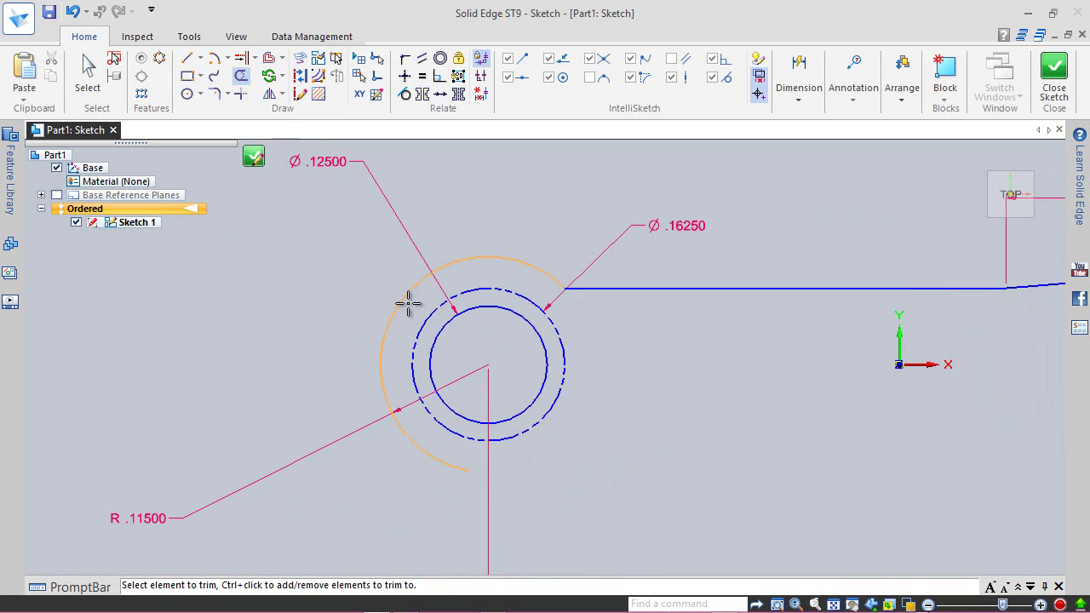
pyautogui.scroll(2, 633, 341)
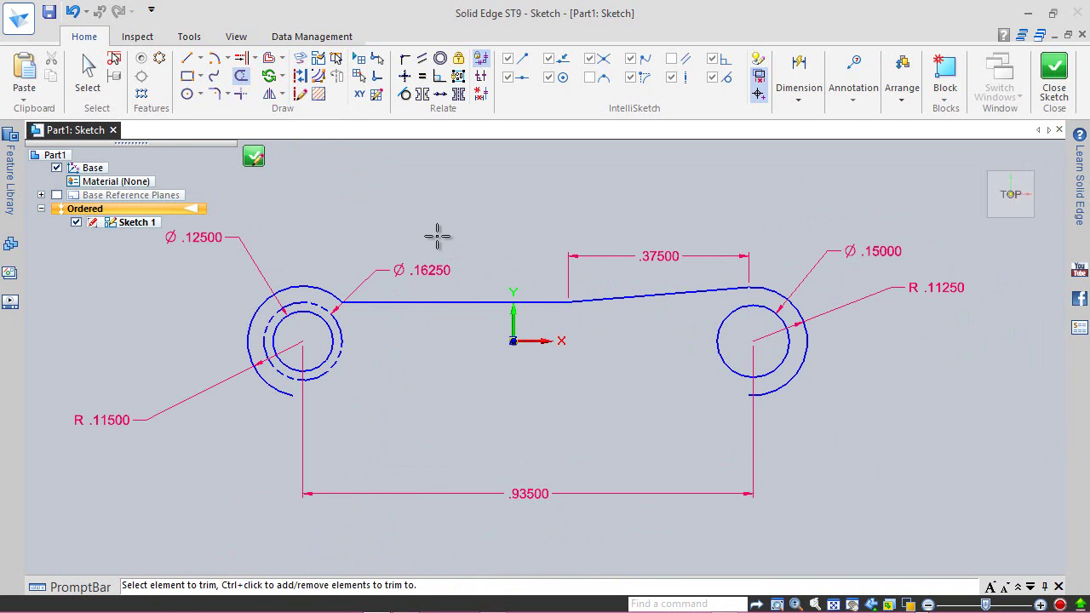
pyautogui.click(89, 71)
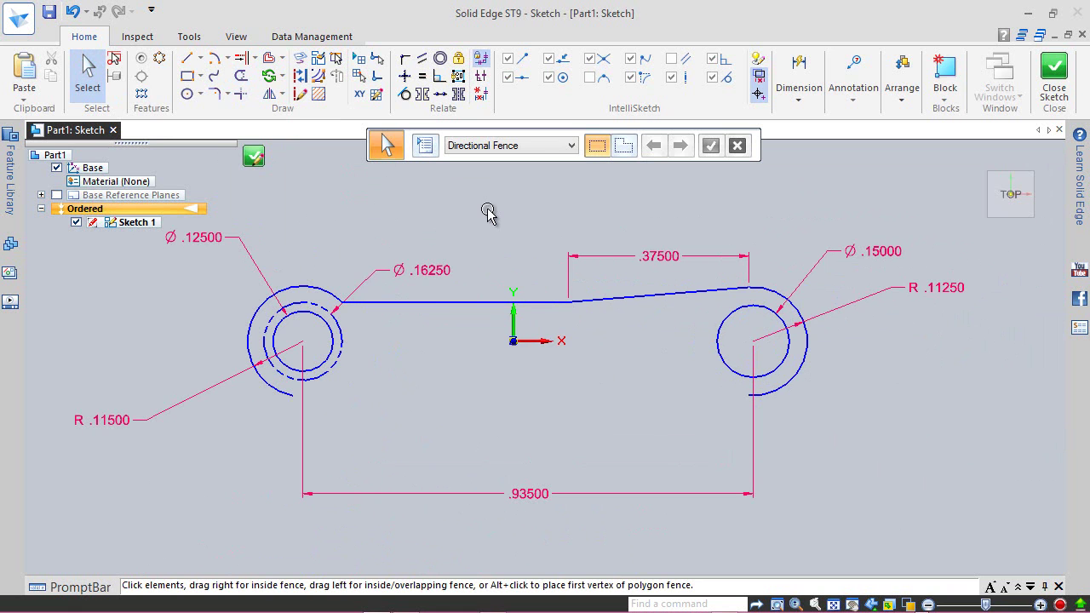
# Draw a horizontal construction line joining the centers of the circles at the two ends of the link
pyautogui.click(299, 94)
pyautogui.click(187, 57)
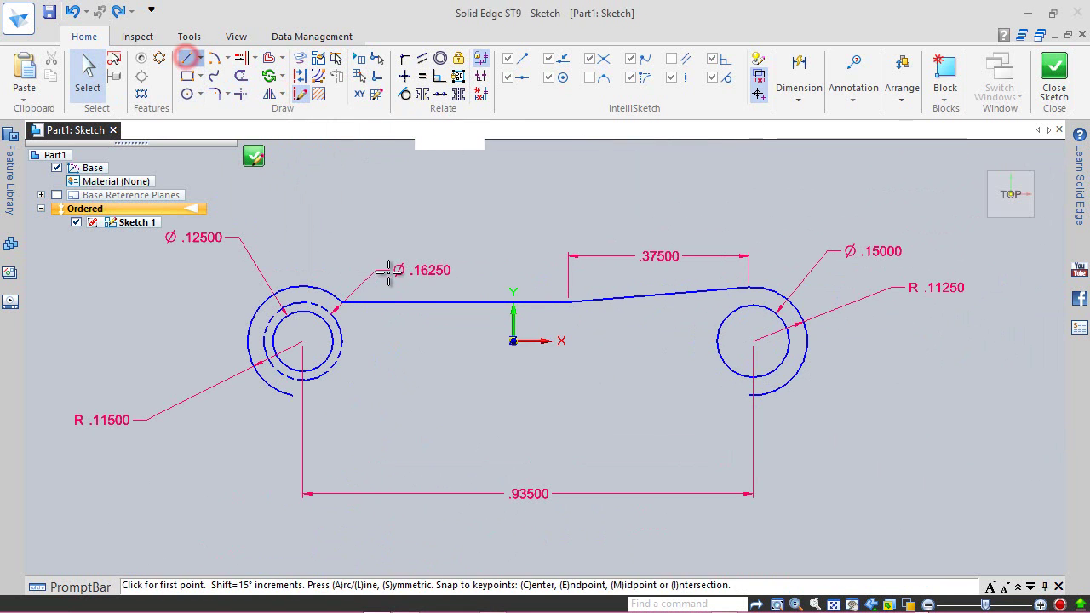
pyautogui.click(304, 342)
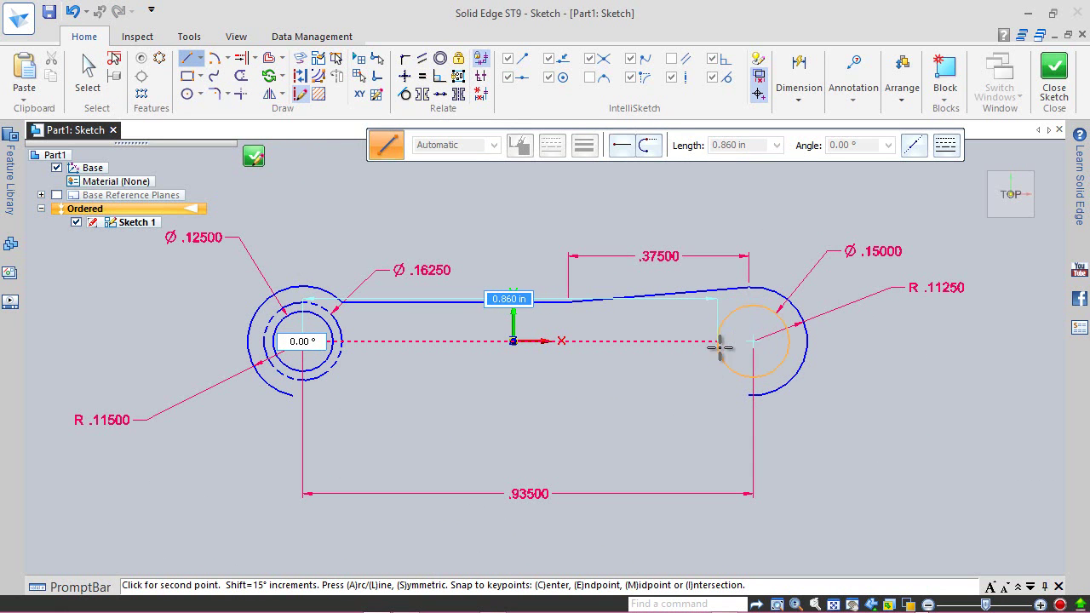
pyautogui.click(753, 342)
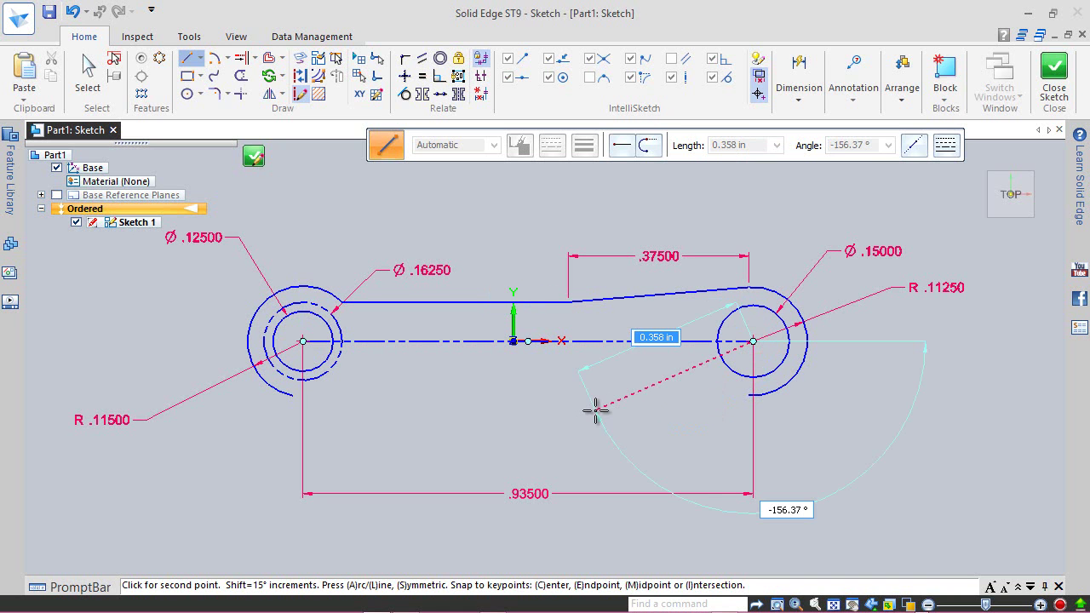
pyautogui.press('Escape')
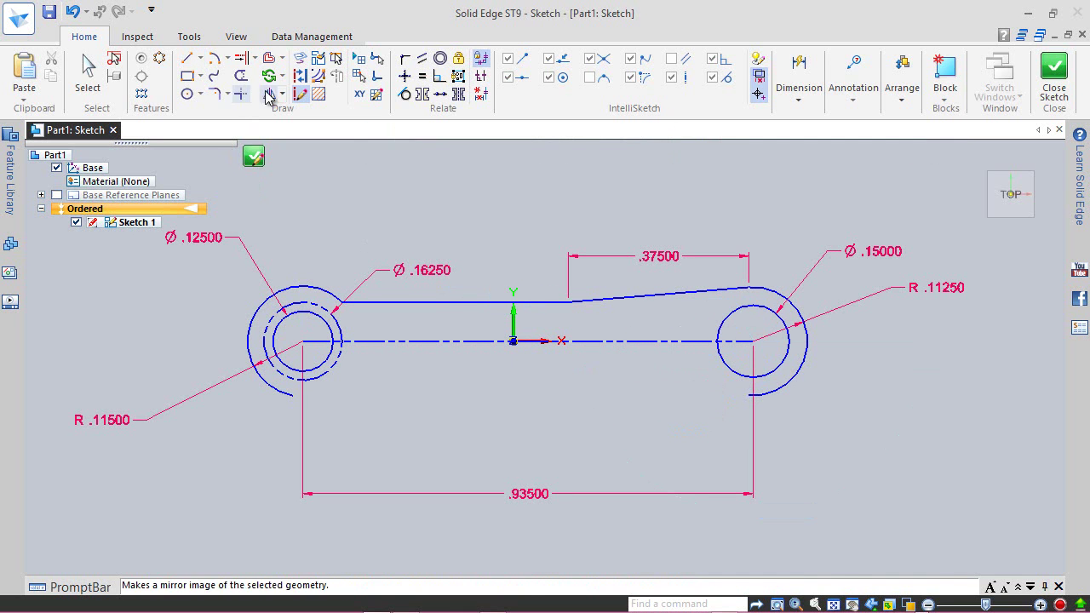
pyautogui.click(297, 95)
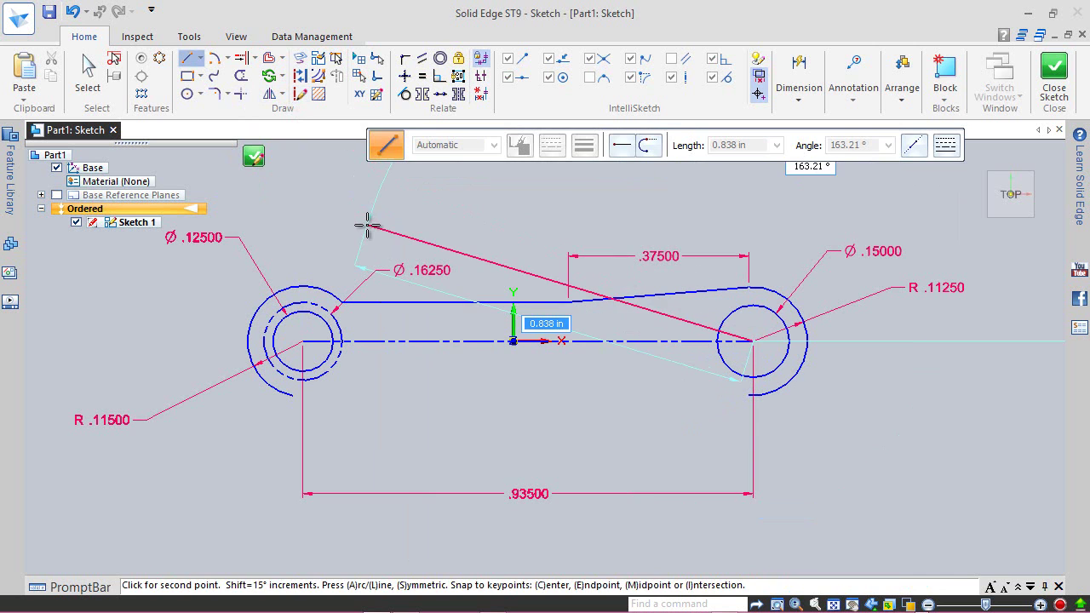
pyautogui.press('Escape')
pyautogui.click(86, 68)
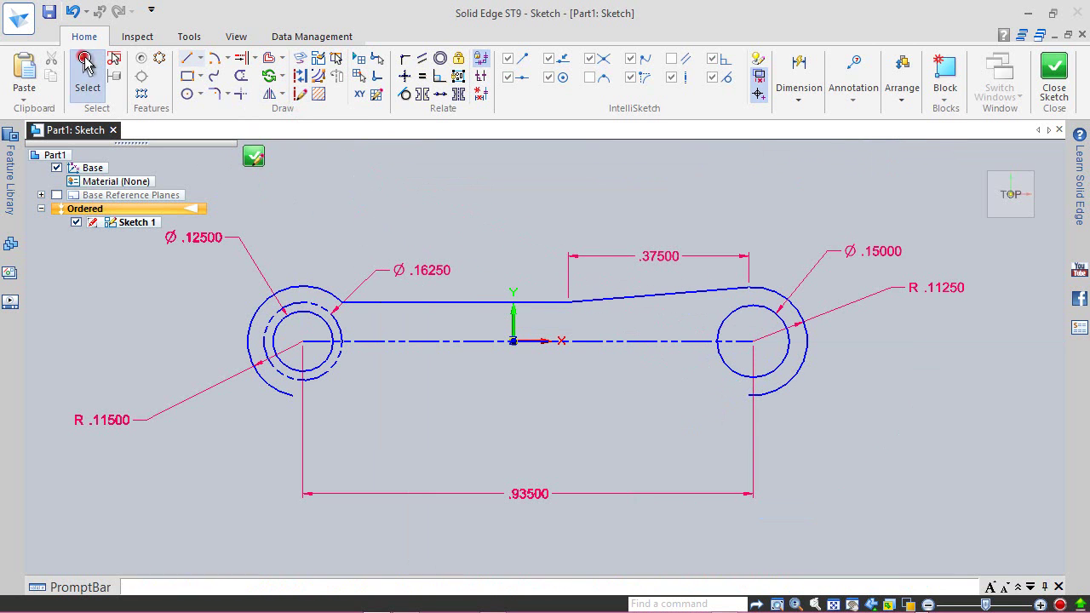
# Mirror copies of the upper horizontal and inclined lines about the horizontal construction line
pyautogui.click(270, 94)
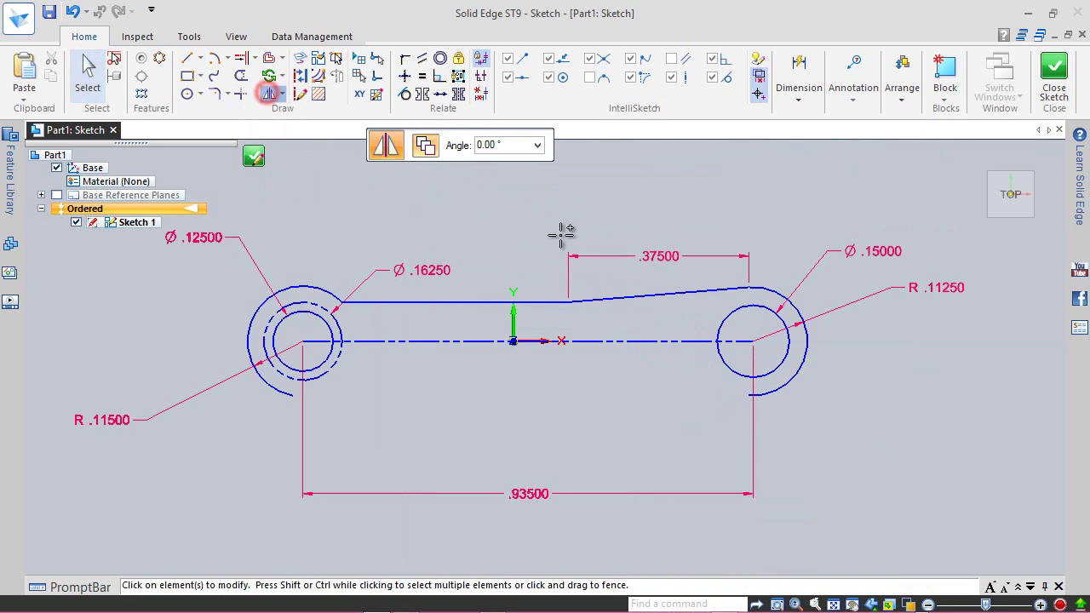
pyautogui.click(421, 299)
pyautogui.keyDown('ctrl'); pyautogui.click(665, 295); pyautogui.keyUp('ctrl')
pyautogui.rightClick(665, 294)
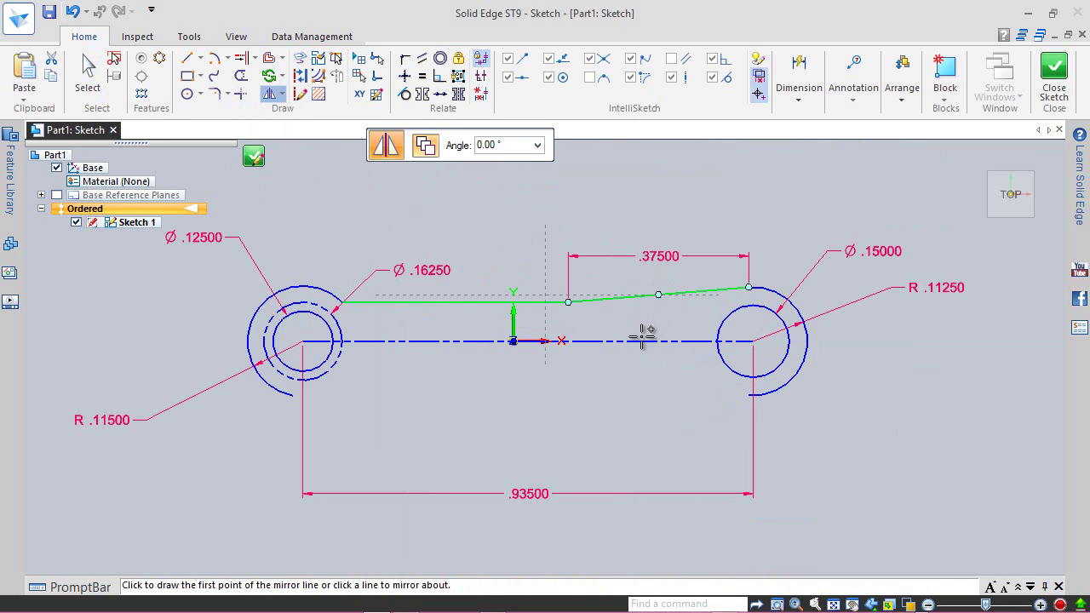
pyautogui.click(628, 340)
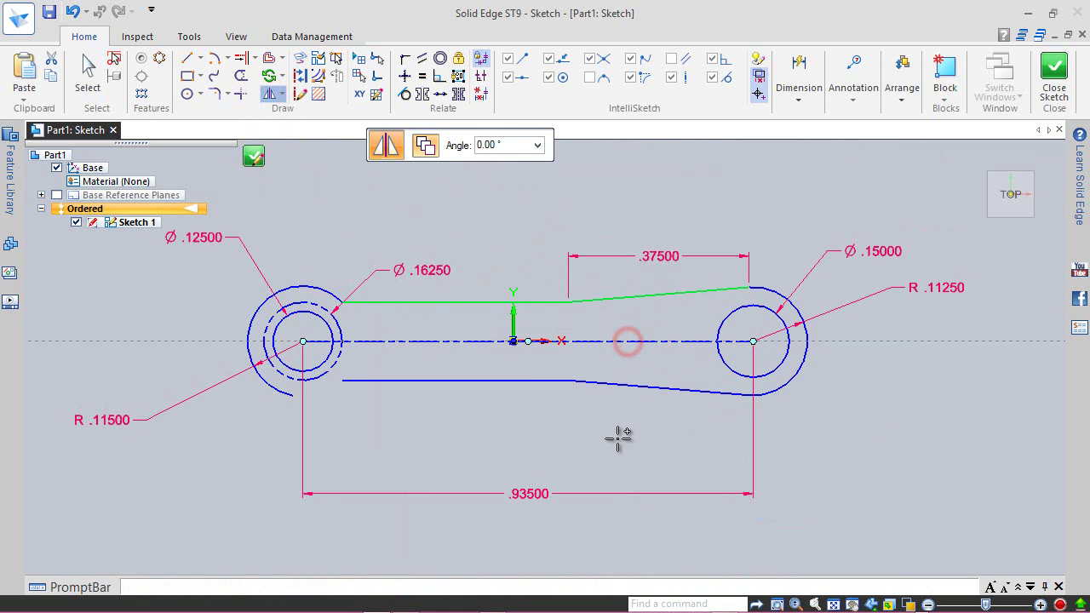
pyautogui.click(88, 72)
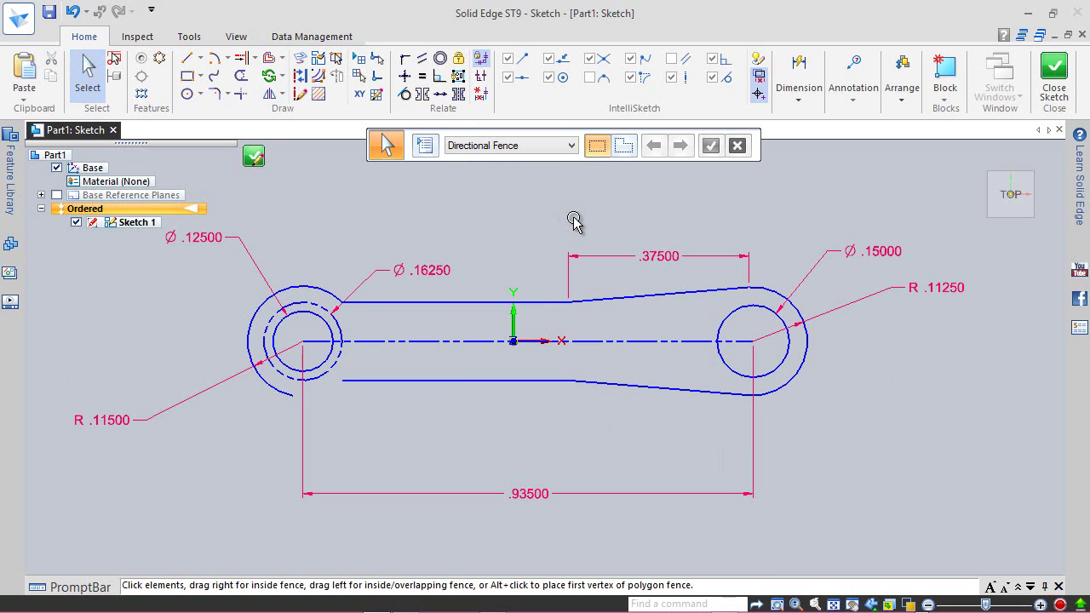
pyautogui.click(635, 221)
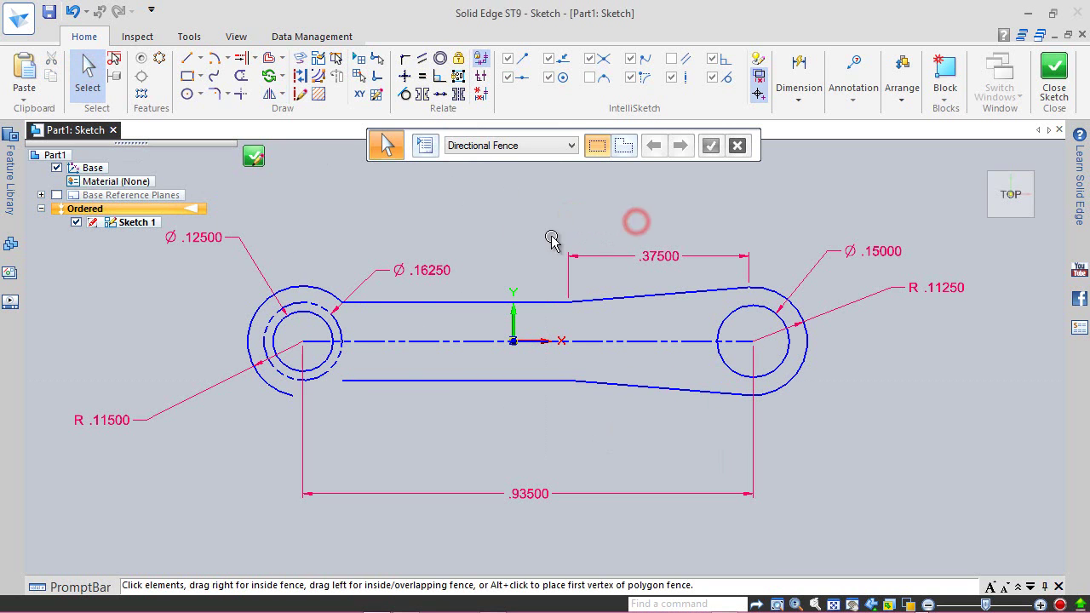
# Draw a vertical line from the origin up past the upper horizontal edge and convert it to construction geometry
pyautogui.click(182, 61)
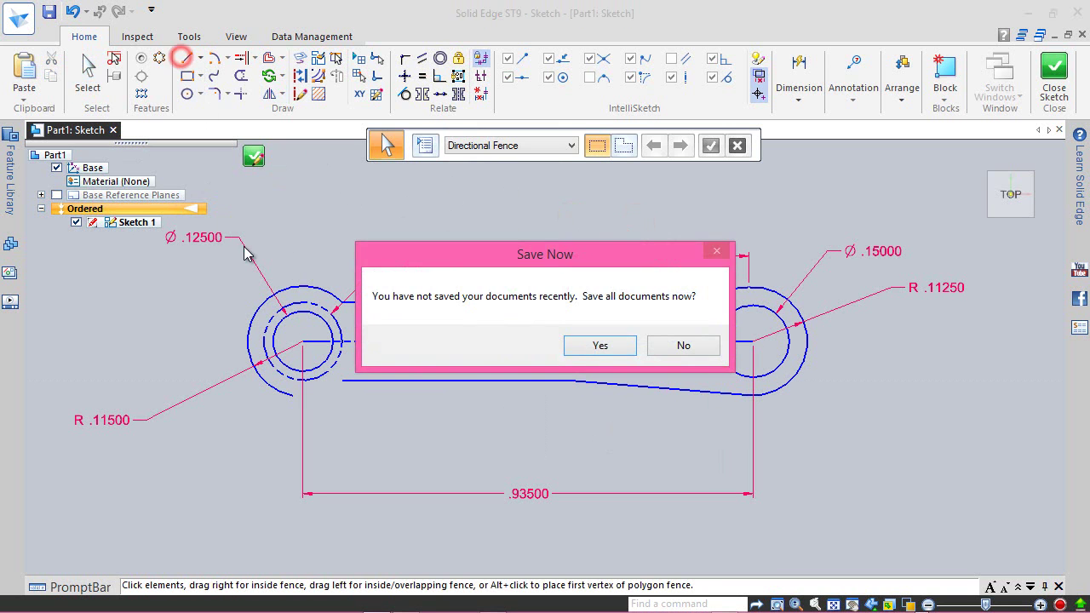
pyautogui.click(664, 346)
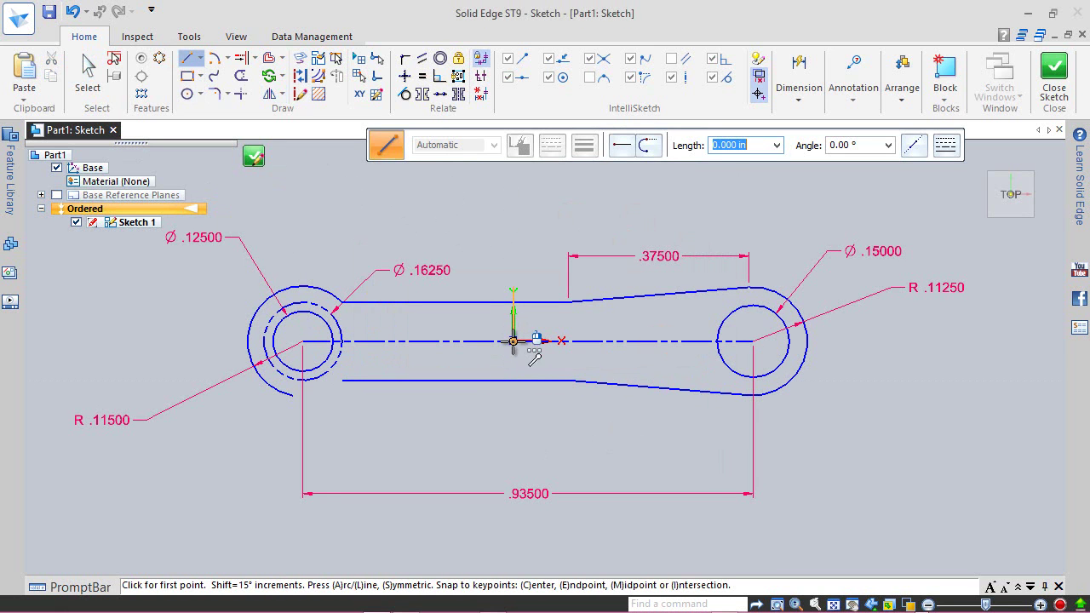
pyautogui.click(512, 341)
pyautogui.click(512, 216)
pyautogui.press('Escape')
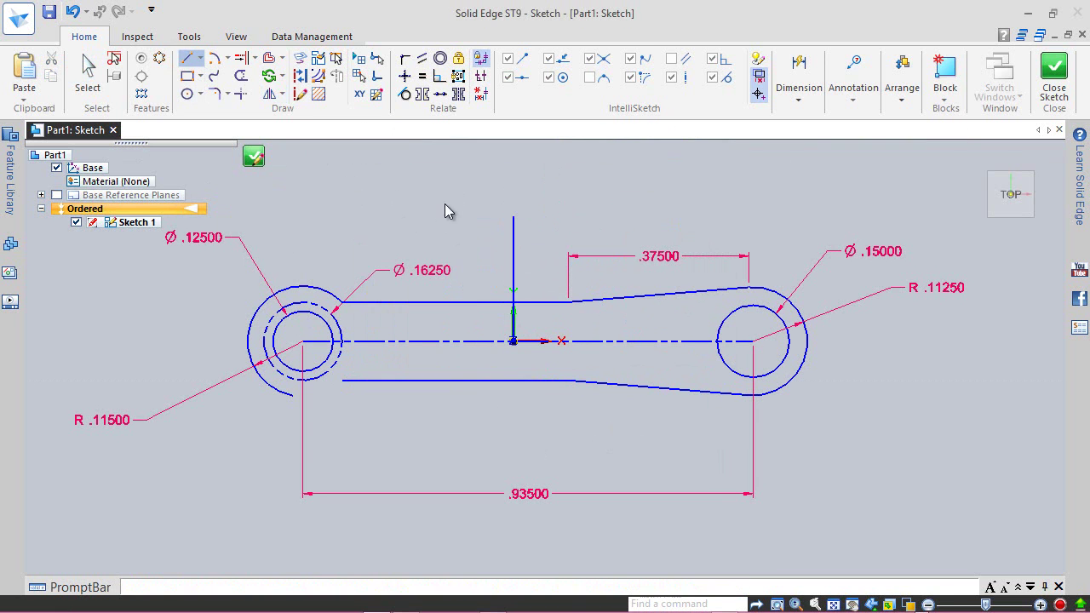
pyautogui.click(513, 232)
pyautogui.click(88, 73)
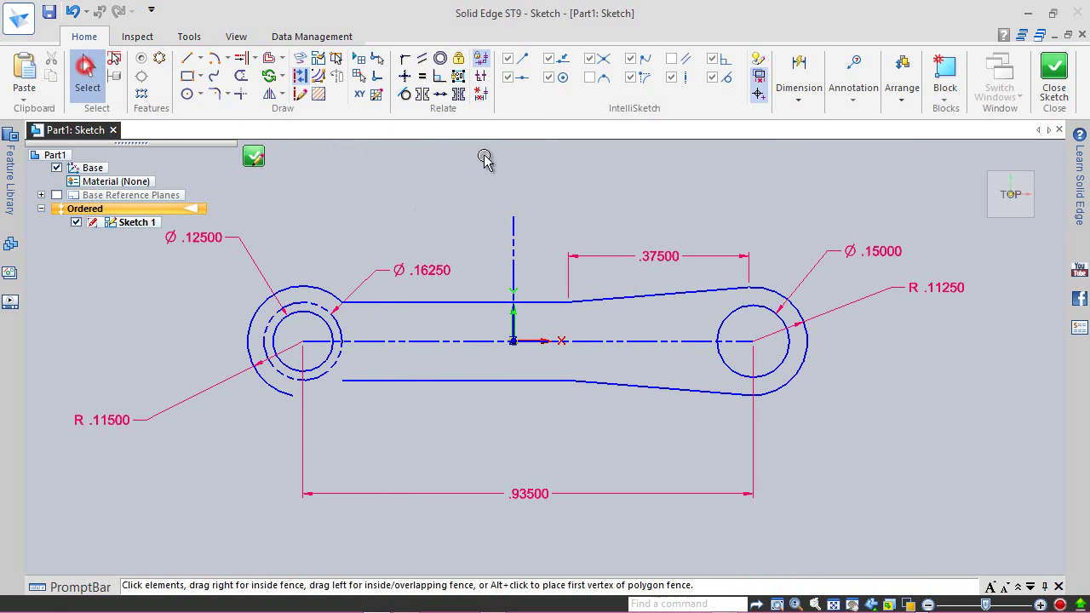
# Connect the junction of the upper horizontal and inclined lines to the vertical construction line, and that line's upper endpoint to the horizontal line
pyautogui.click(404, 58)
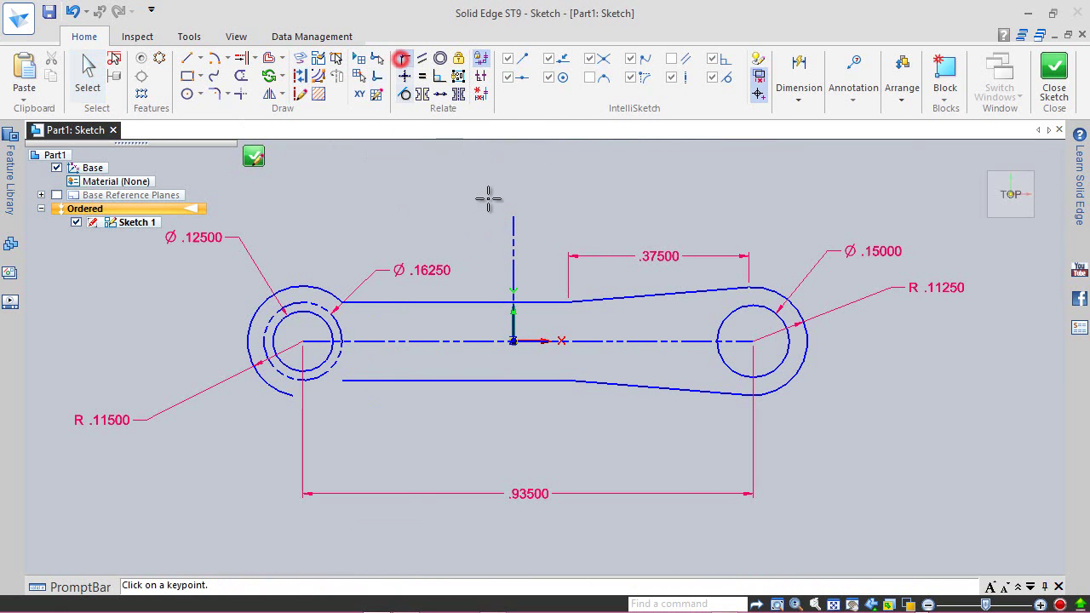
pyautogui.click(569, 301)
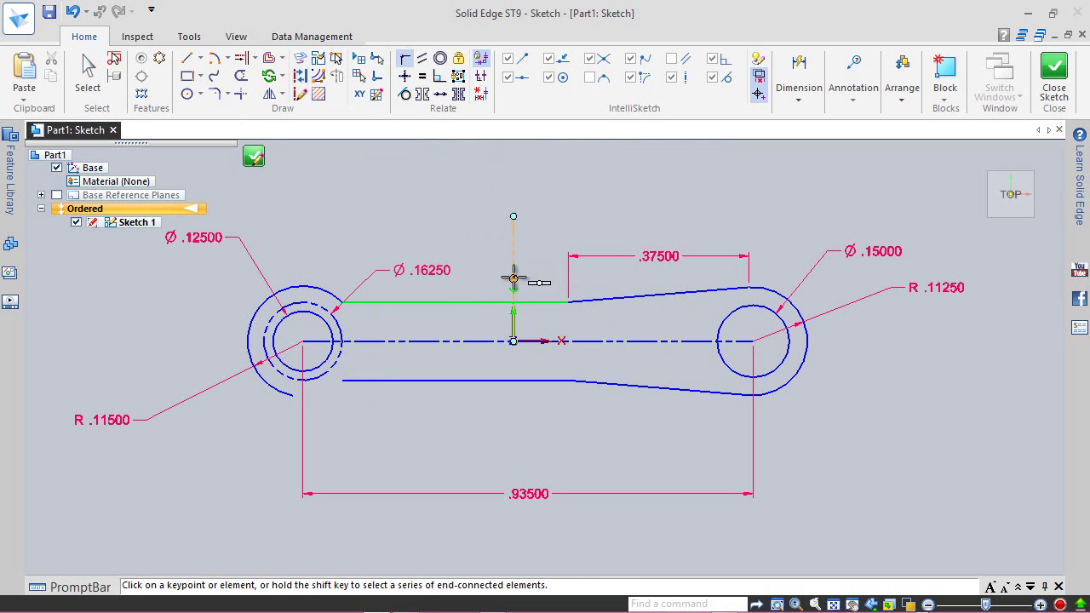
pyautogui.click(514, 258)
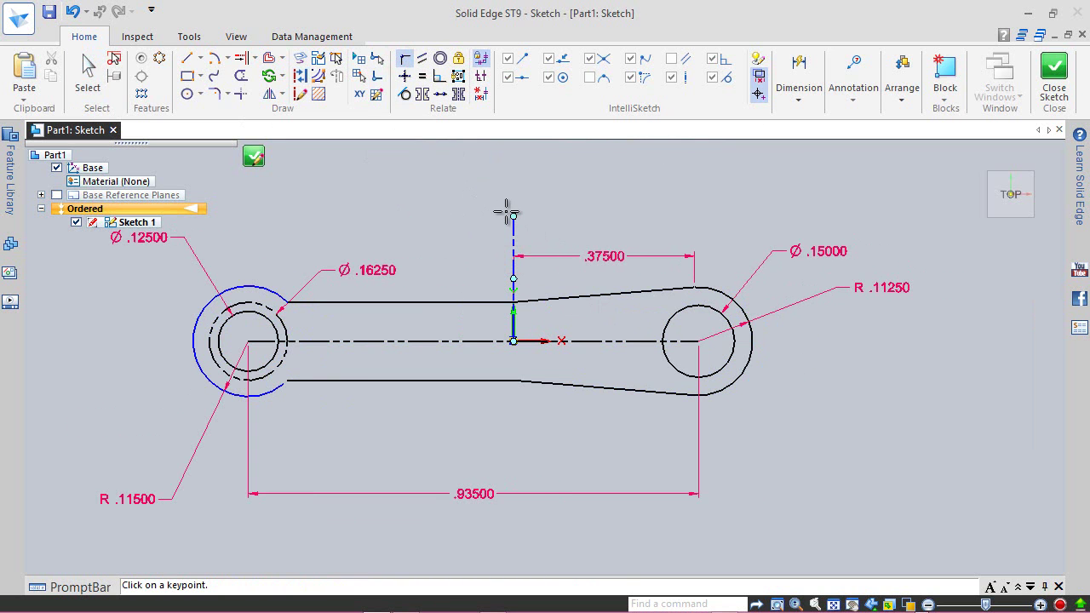
pyautogui.click(514, 214)
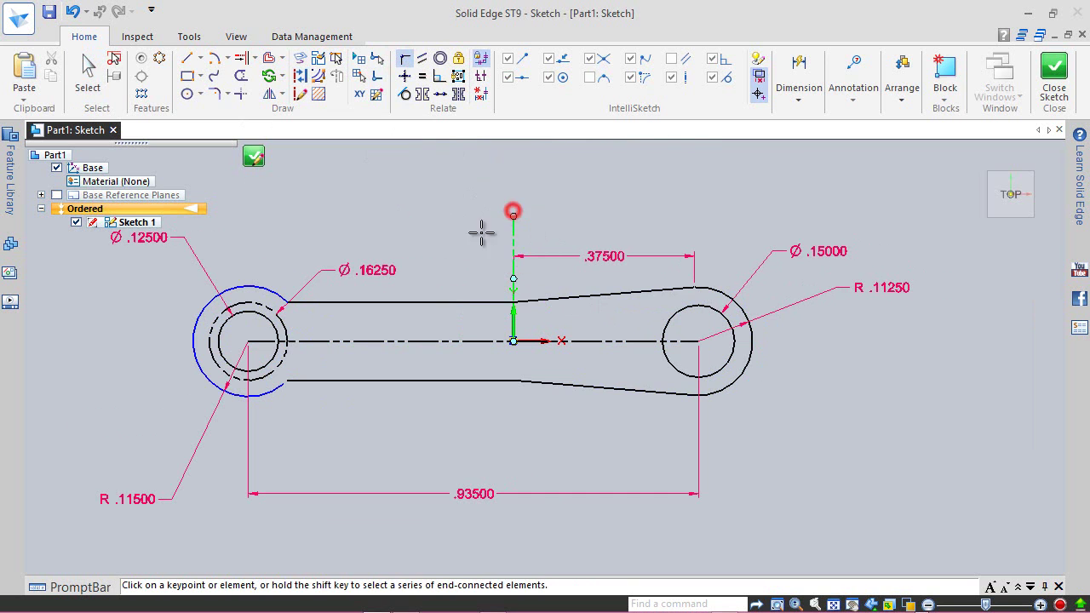
pyautogui.click(432, 301)
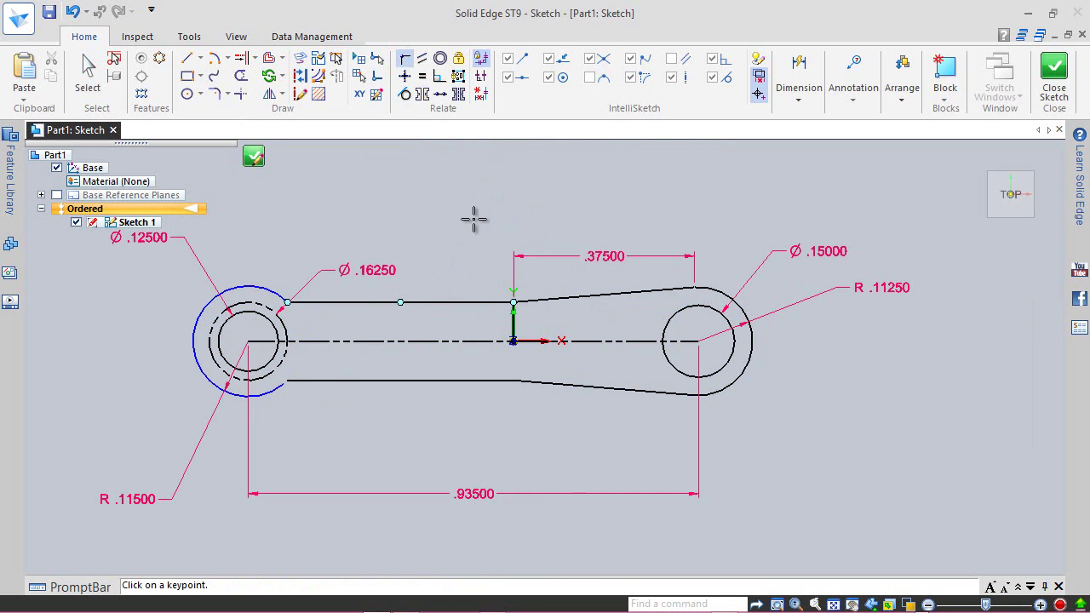
# Connect the lower endpoint of the .115 in radius arc to the adjacent endpoint of the mirrored horizontal line
pyautogui.scroll(4, 512, 333)
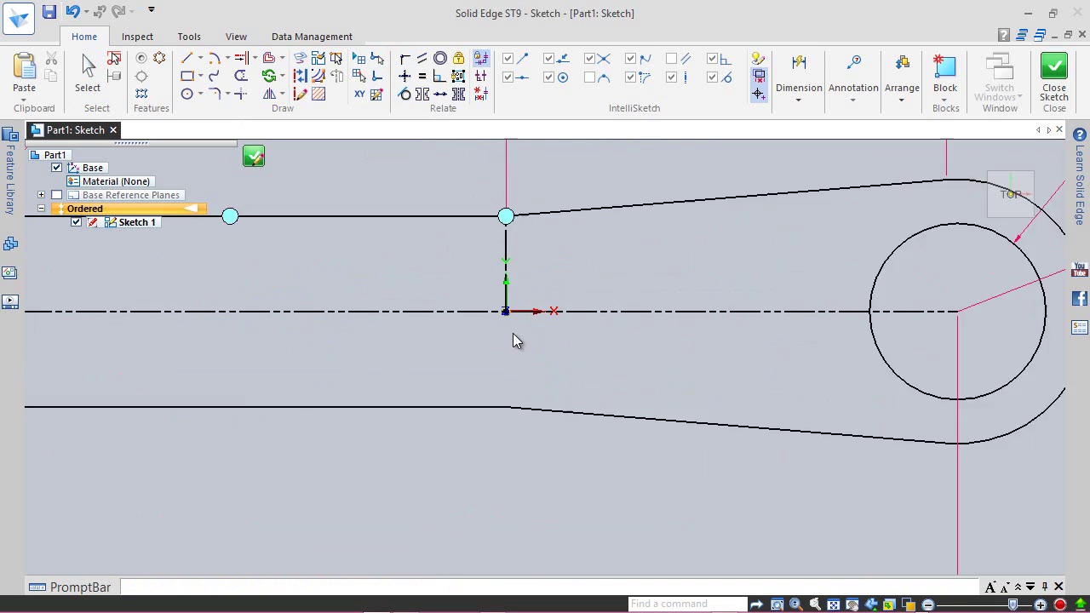
pyautogui.scroll(-4, 634, 350)
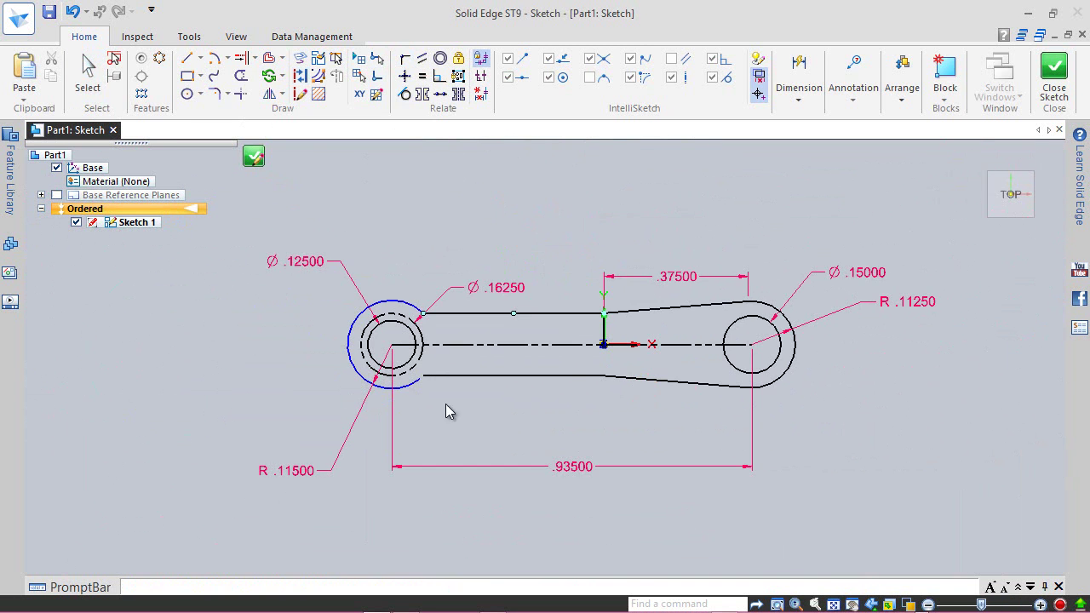
pyautogui.scroll(1, 429, 368)
pyautogui.scroll(1, 428, 368)
pyautogui.click(404, 58)
pyautogui.click(417, 396)
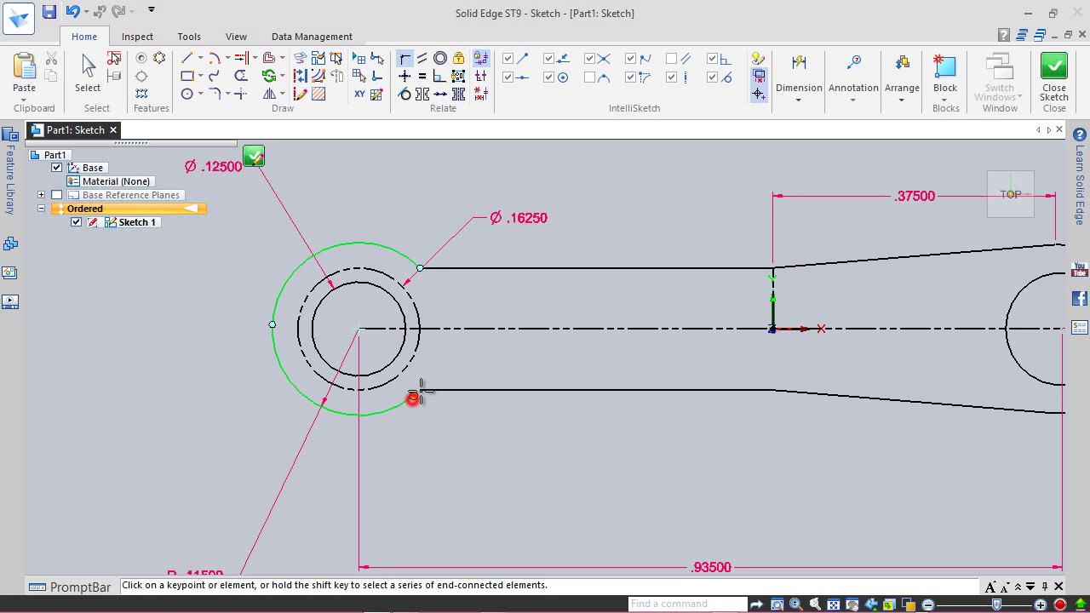
pyautogui.click(420, 389)
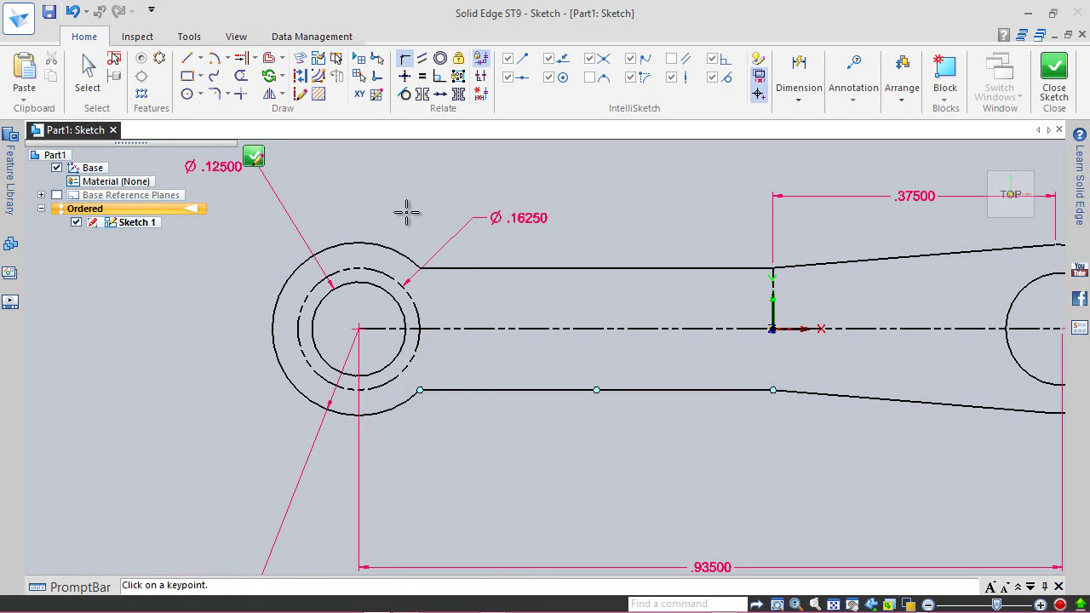
pyautogui.click(88, 72)
pyautogui.scroll(-3, 378, 367)
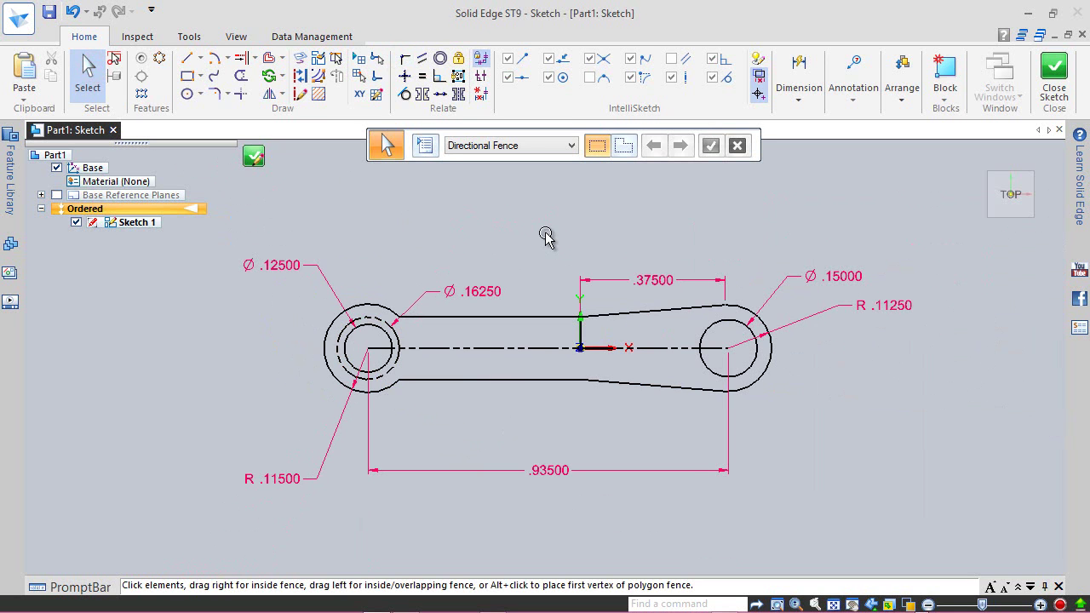
# Close and finish the link profile sketch, leave the Sketch command, and switch to an isometric view
pyautogui.click(1053, 70)
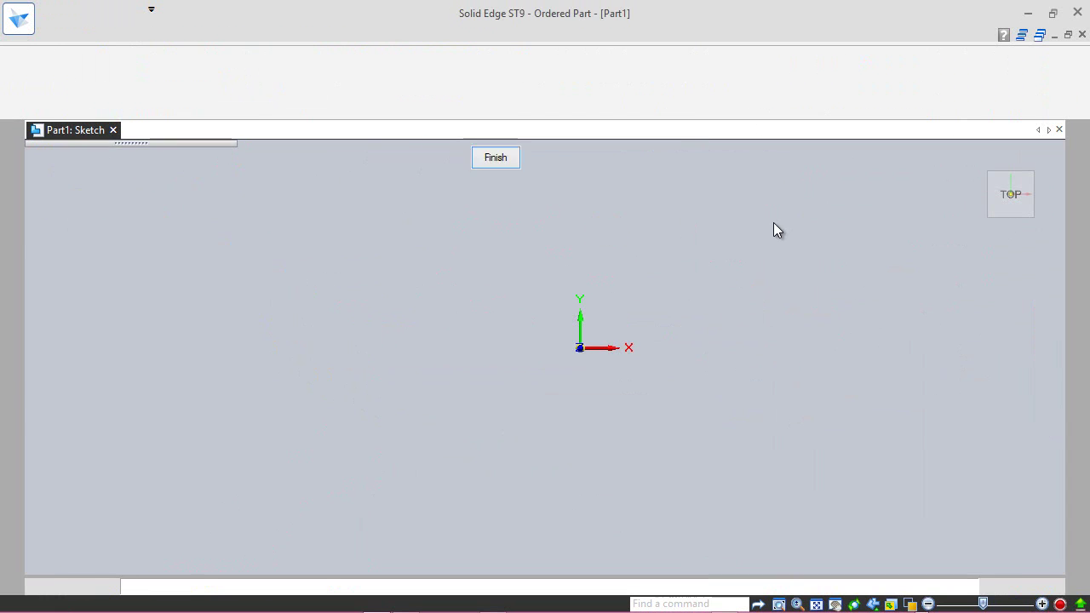
pyautogui.click(496, 157)
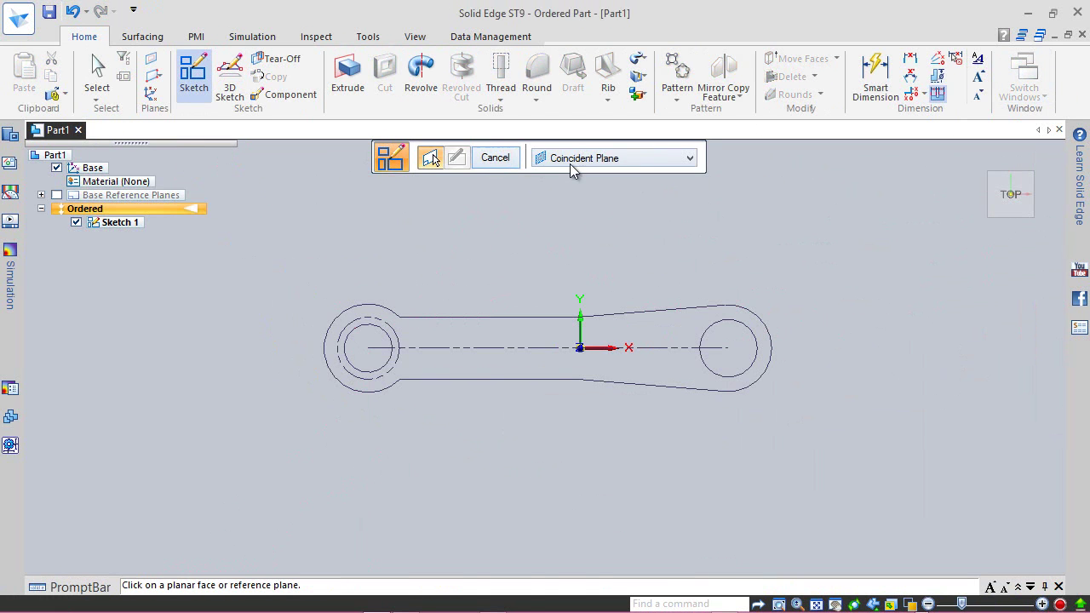
pyautogui.click(495, 157)
pyautogui.click(980, 157)
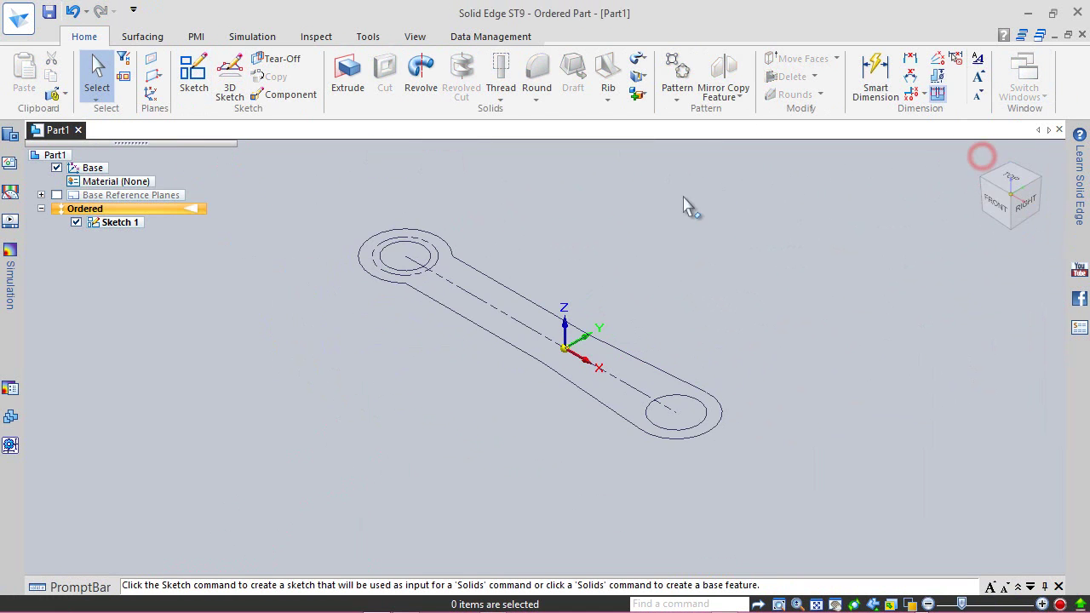
pyautogui.scroll(2, 443, 281)
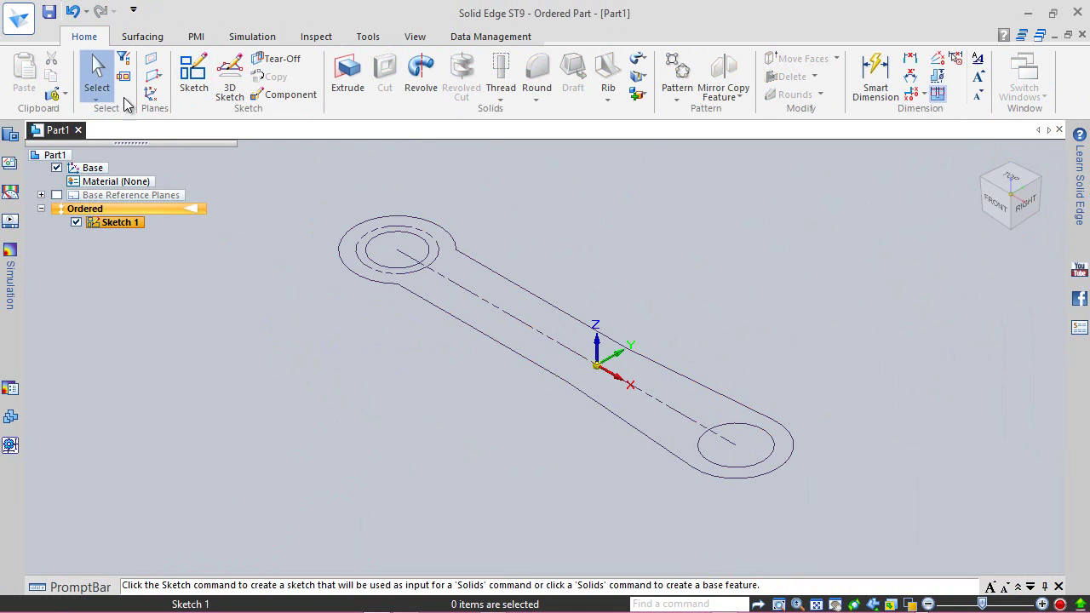
# Start saving the part and create a folder named Engine Con Rod inside the Solid Edge folder
pyautogui.click(49, 13)
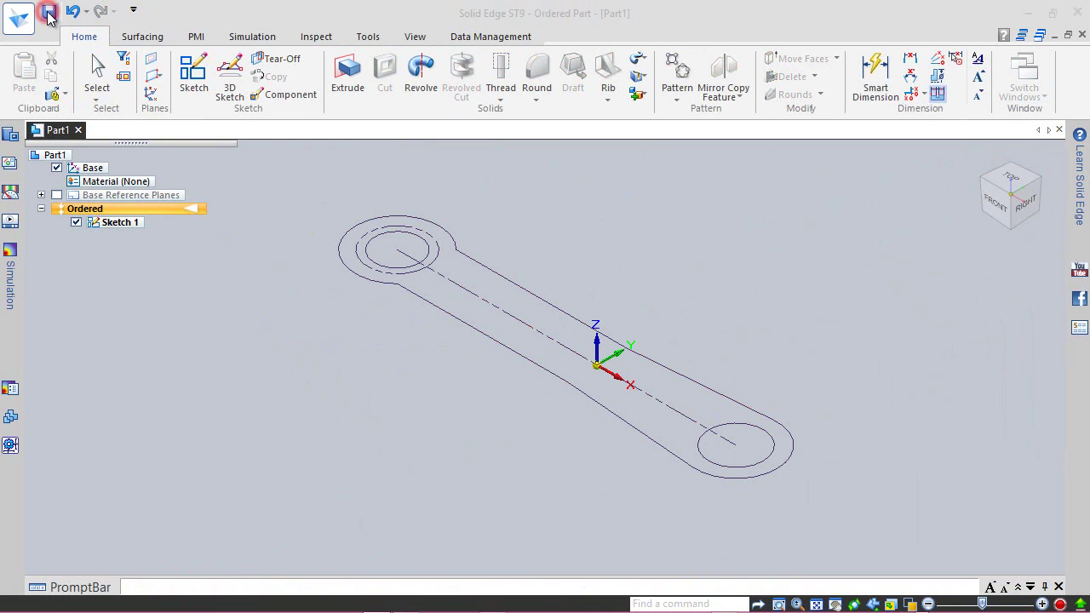
pyautogui.doubleClick(323, 156)
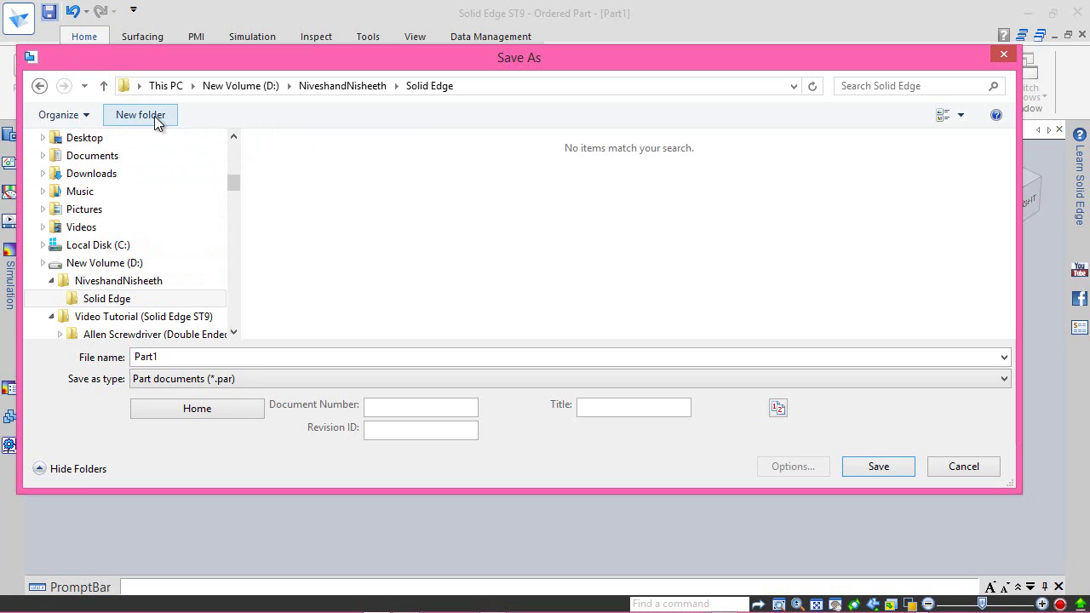
pyautogui.click(153, 115)
pyautogui.write('Engine Con Rod')
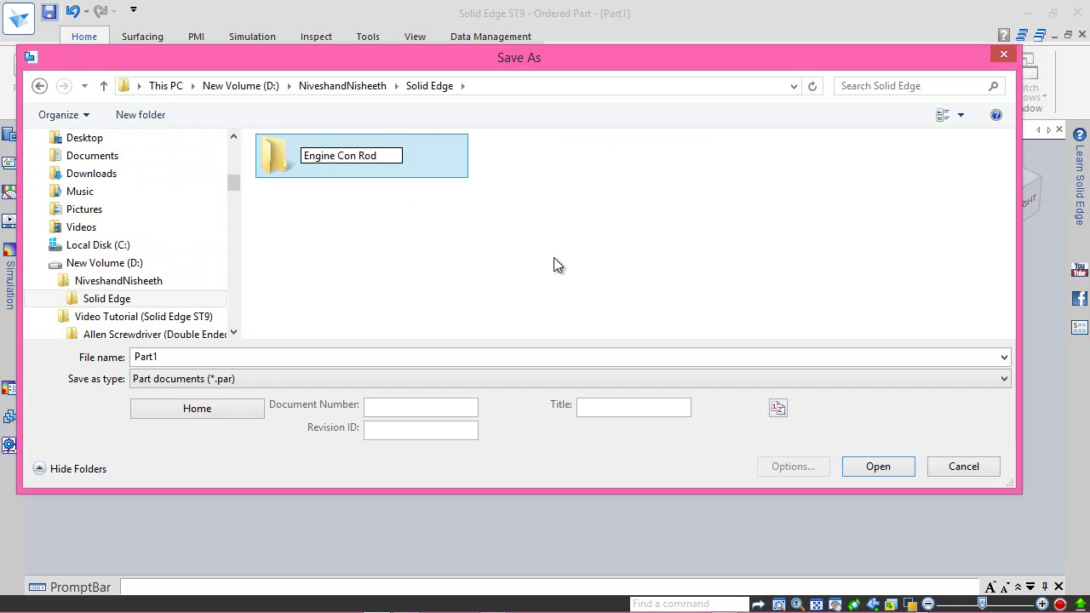
pyautogui.hotkey('ctrl', 'a')
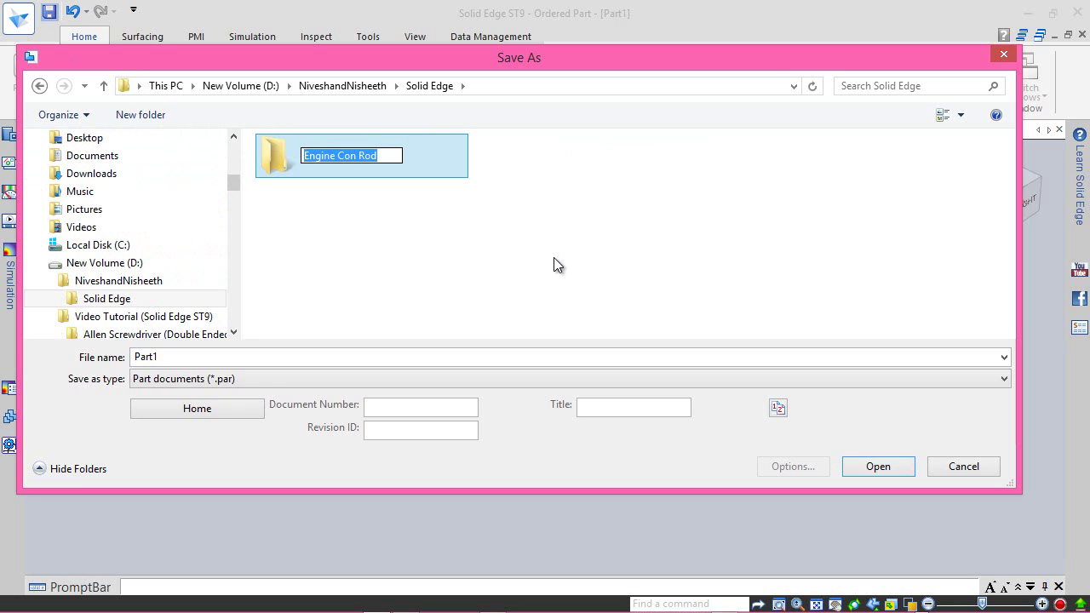
pyautogui.click(552, 255)
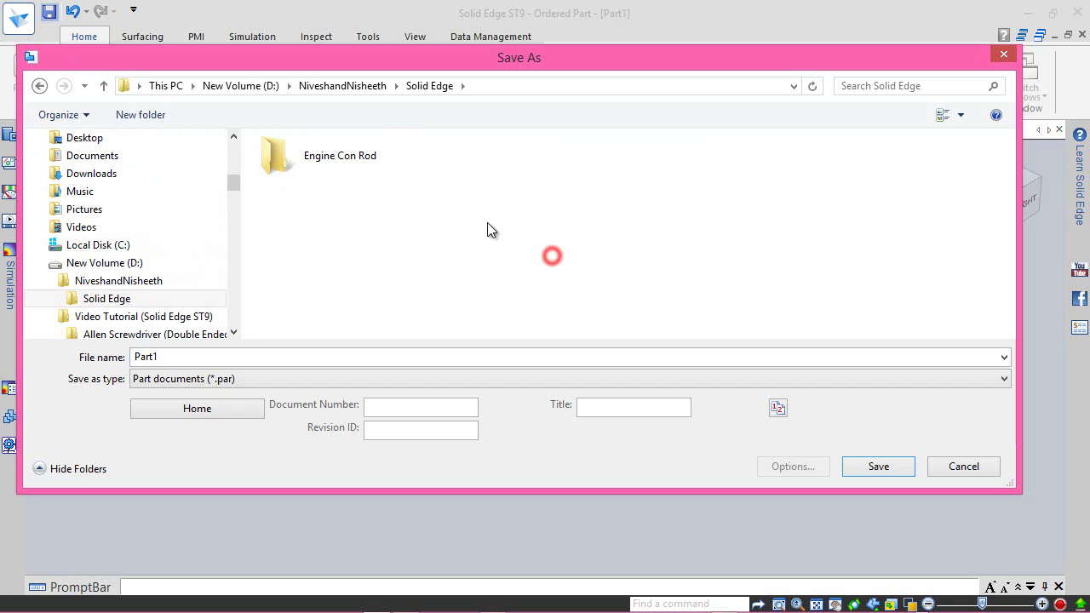
# Save the part as Engine Con Rod in the Engine Con Rod folder
pyautogui.doubleClick(347, 168)
pyautogui.doubleClick(155, 356)
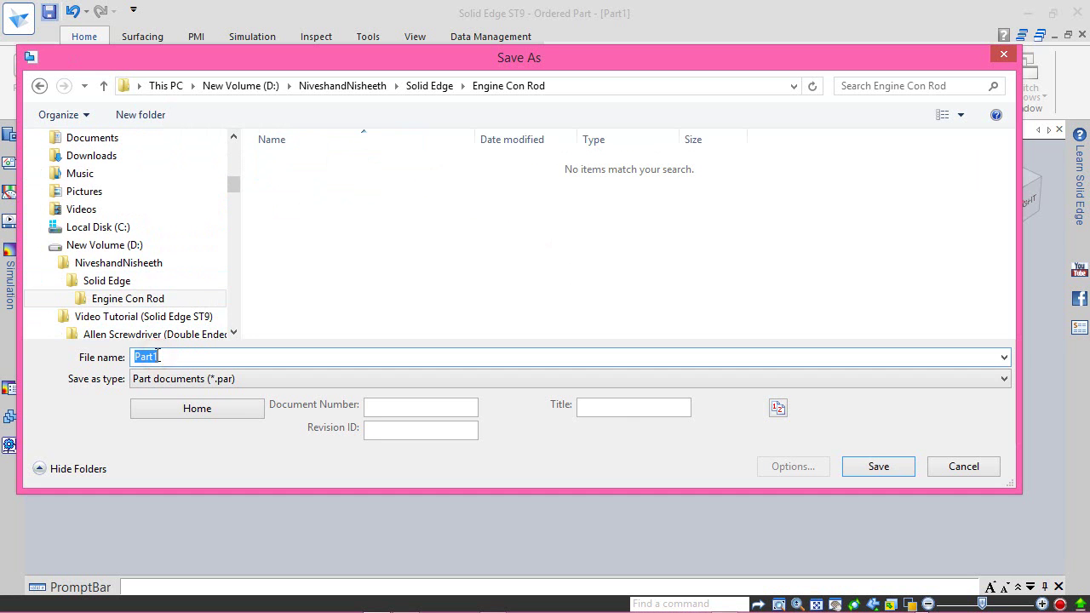
pyautogui.click(878, 467)
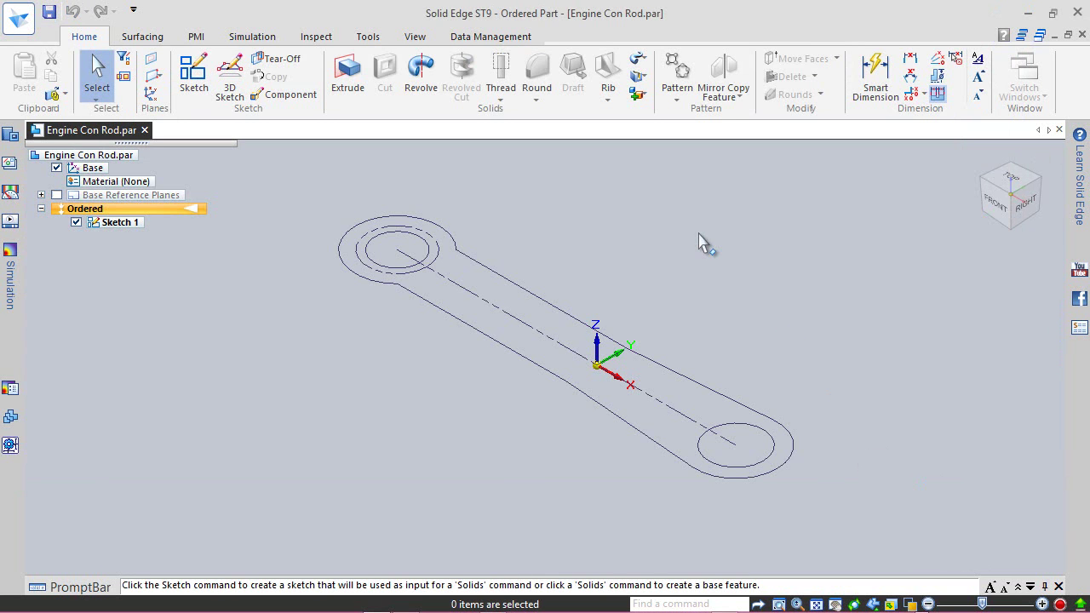
# Start an extrusion from the existing sketch and accept the outer link outline and both solid hole circles as the profile
pyautogui.click(984, 181)
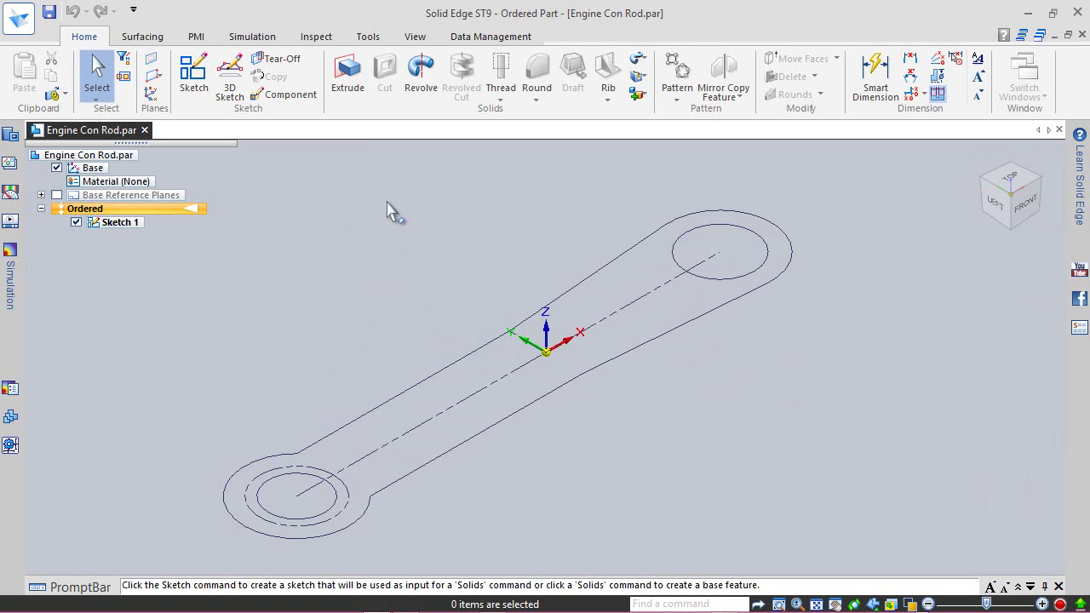
pyautogui.click(347, 81)
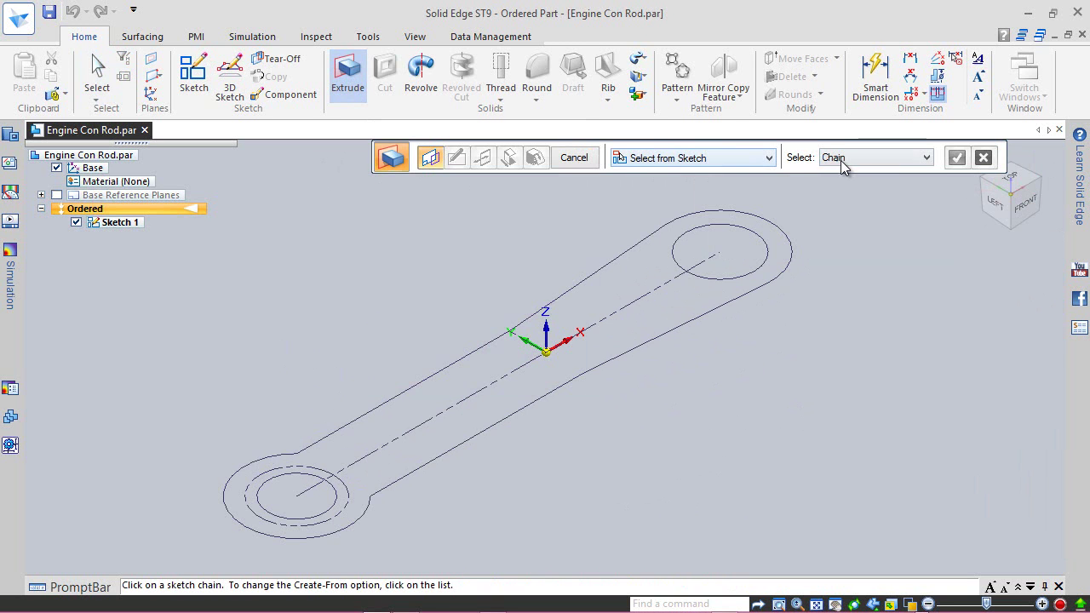
pyautogui.click(763, 217)
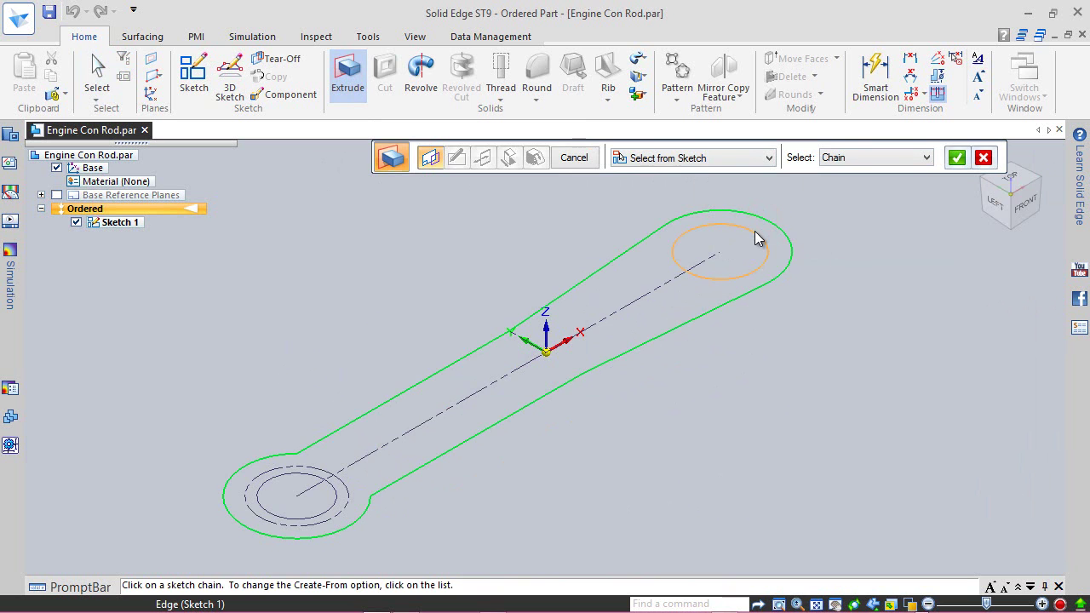
pyautogui.click(756, 234)
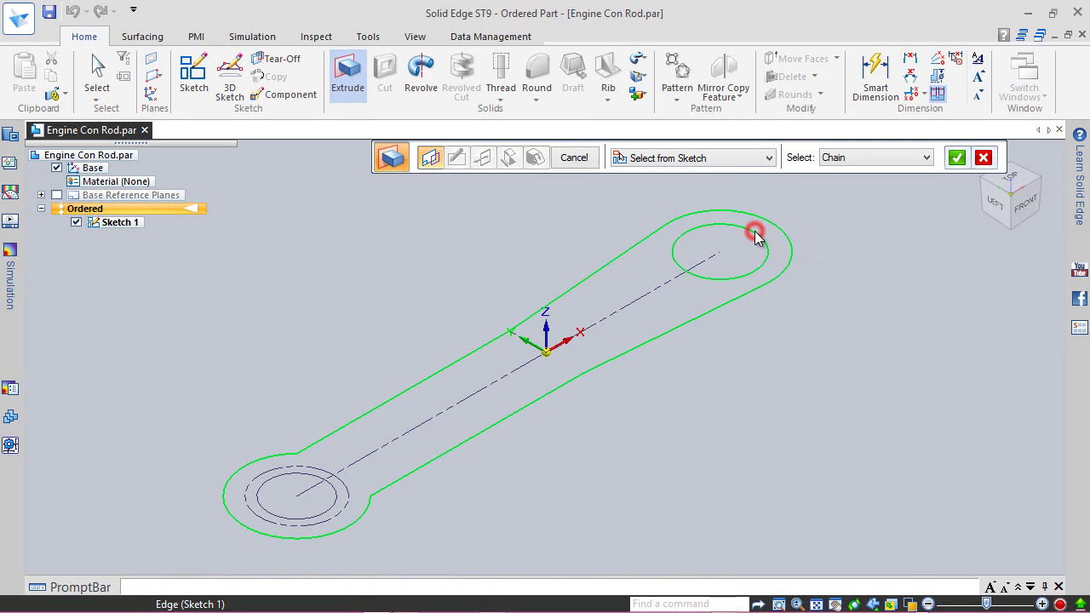
pyautogui.click(297, 474)
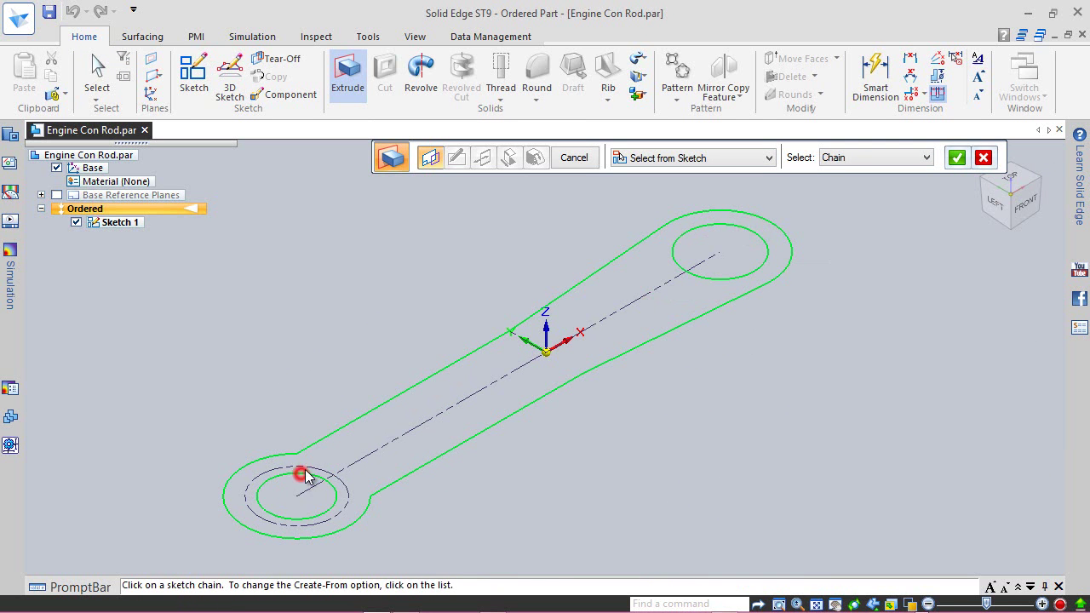
pyautogui.click(956, 158)
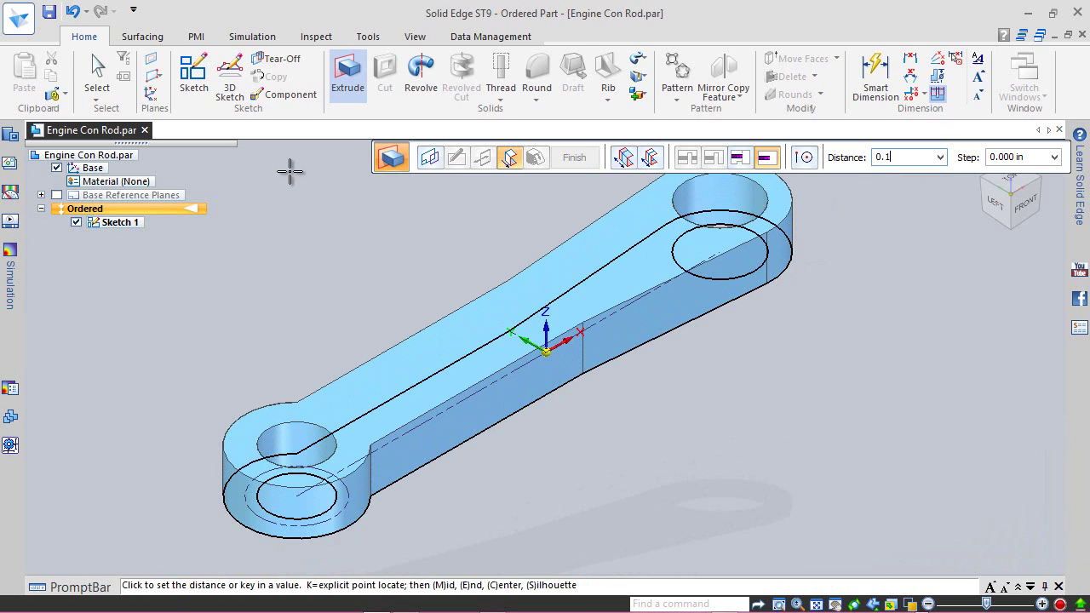
# Extrude the link profile 0.1 in upward, finish the protrusion, and hide Sketch 1
pyautogui.write('0.1')
pyautogui.press('Return')
pyautogui.click(289, 172)
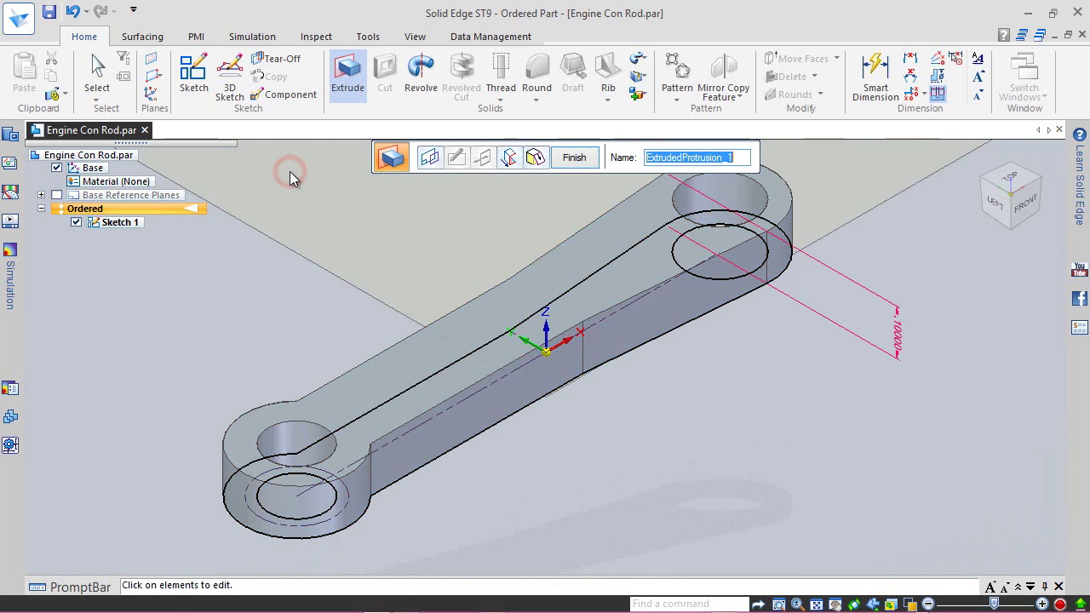
pyautogui.click(574, 157)
pyautogui.click(574, 157)
pyautogui.click(76, 250)
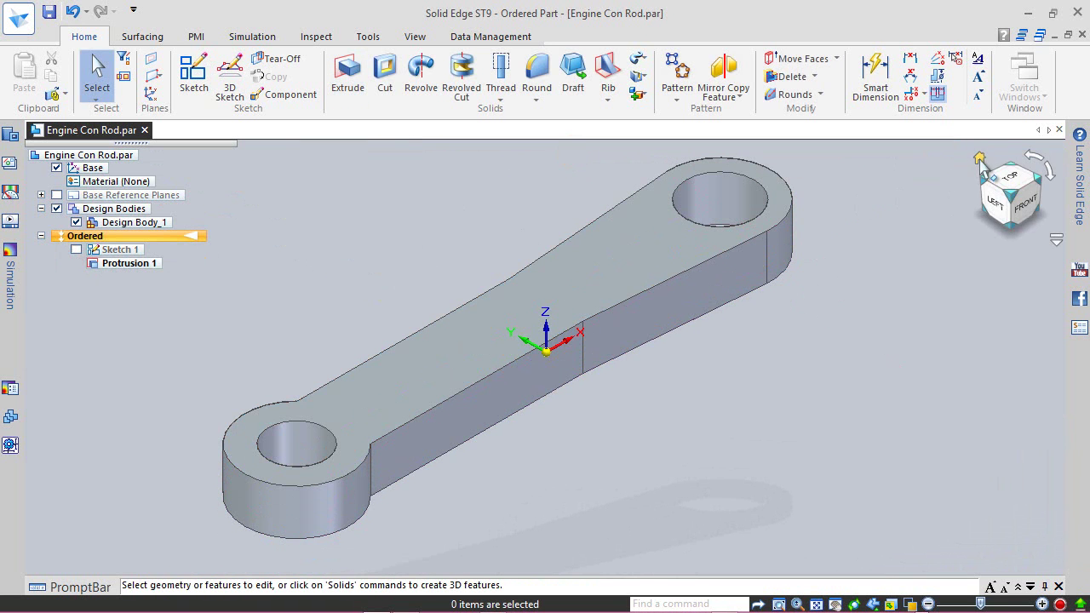
# Turn off the floor shadow and override the view lighting by setting the lower-right light's angle to 85
pyautogui.click(1037, 181)
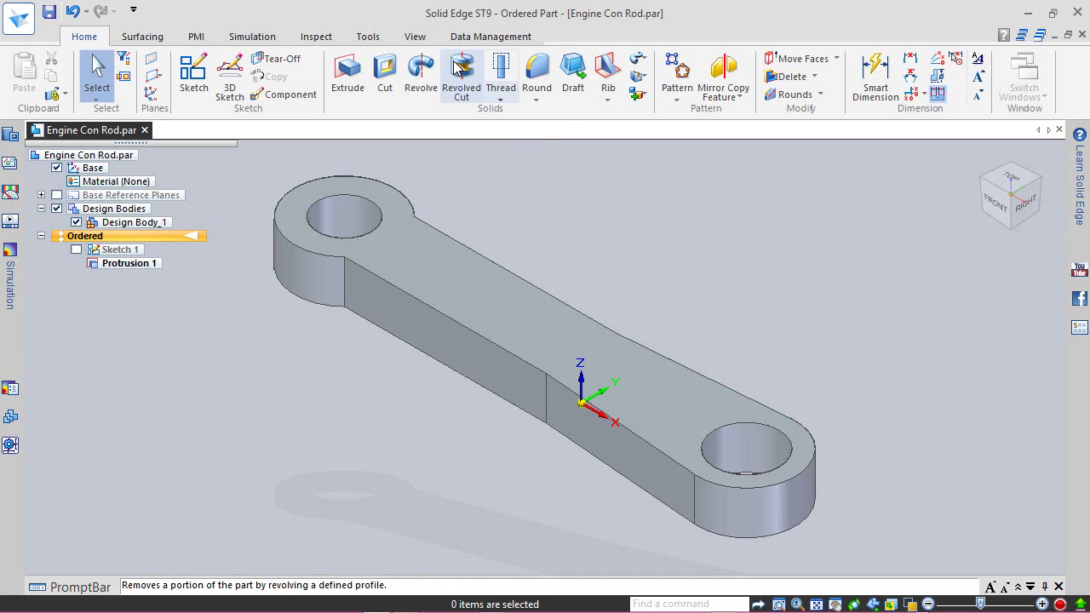
pyautogui.click(415, 36)
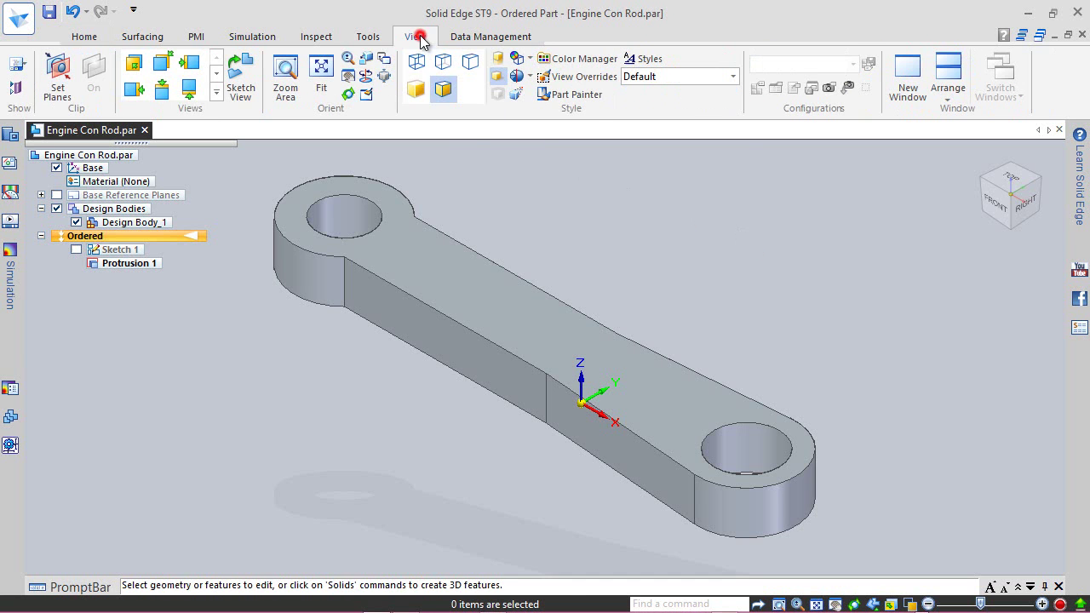
pyautogui.click(497, 76)
pyautogui.click(579, 76)
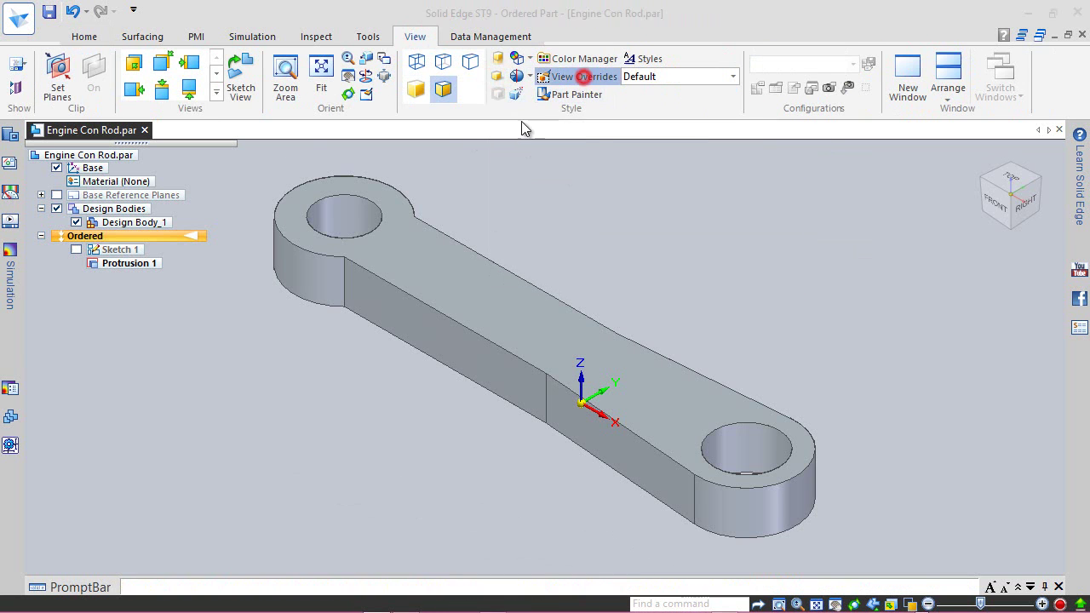
pyautogui.click(361, 199)
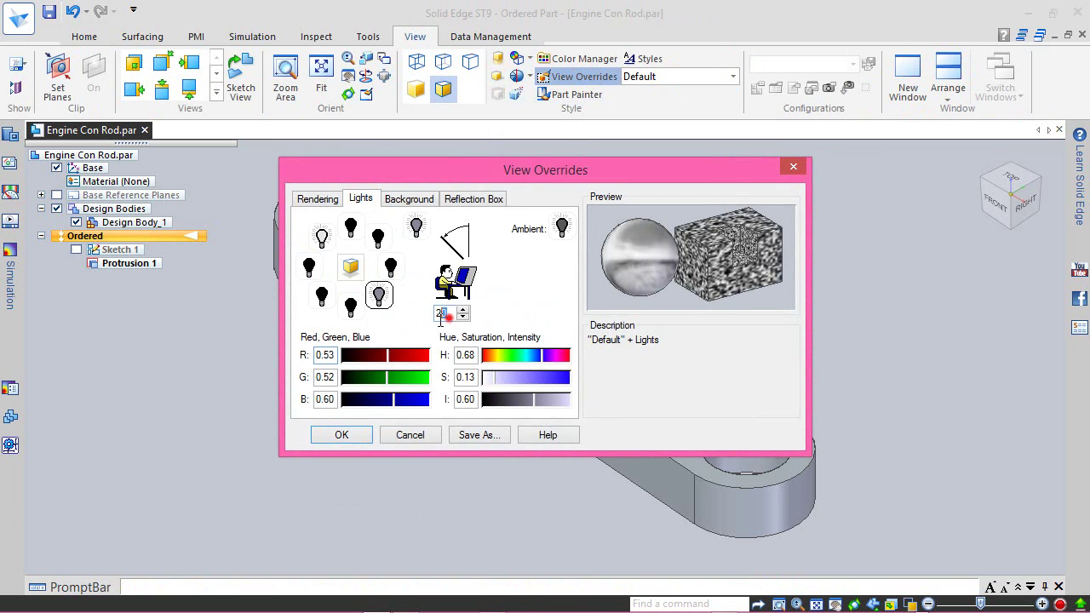
pyautogui.write('85')
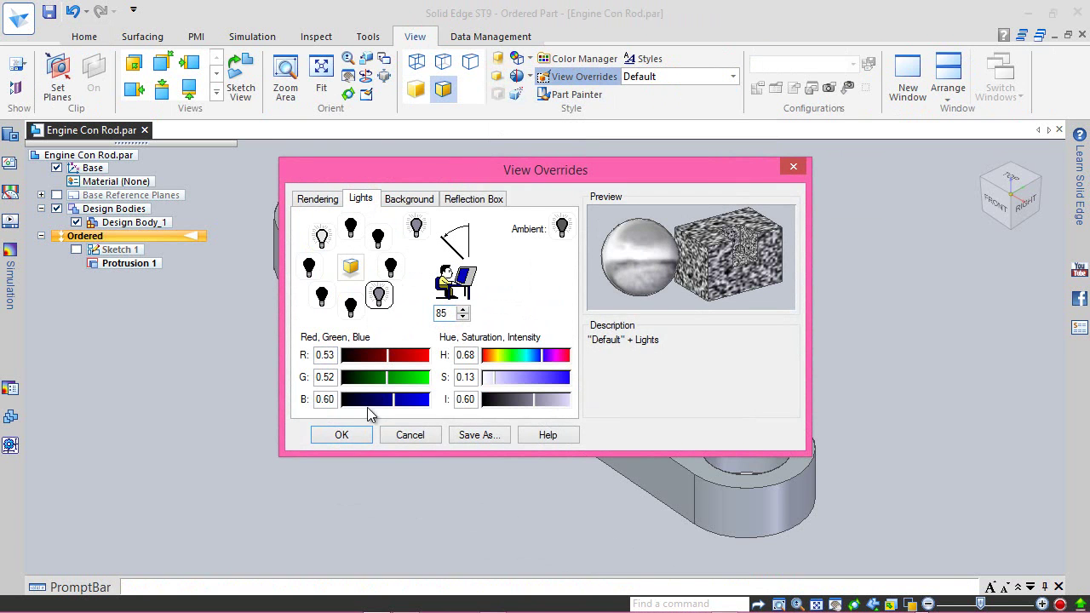
pyautogui.click(351, 437)
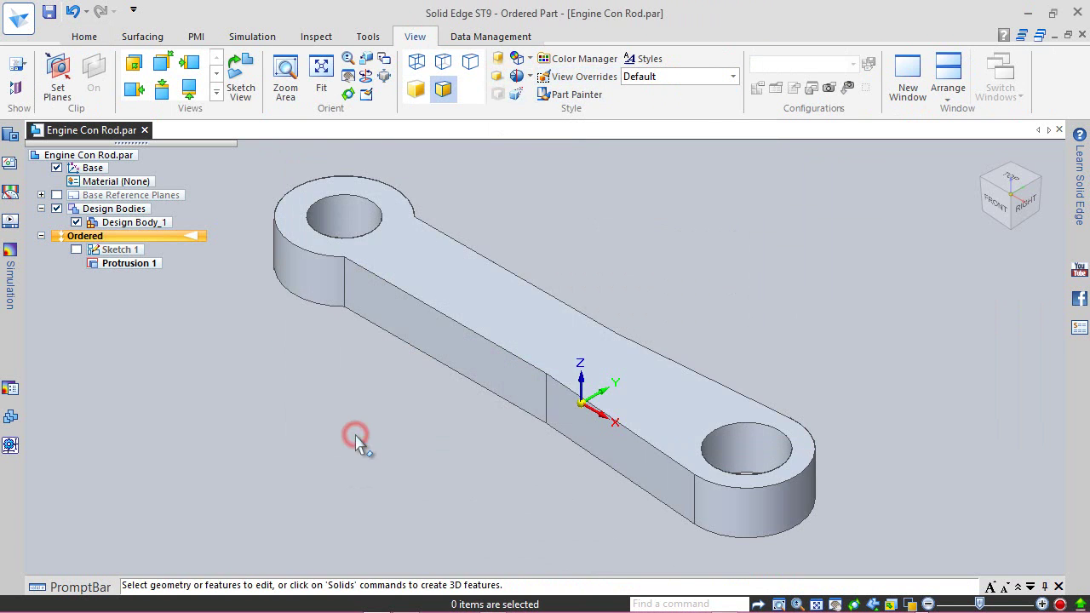
# Paint the whole design body with the Aluminum style using Part Painter, and save the part
pyautogui.click(567, 95)
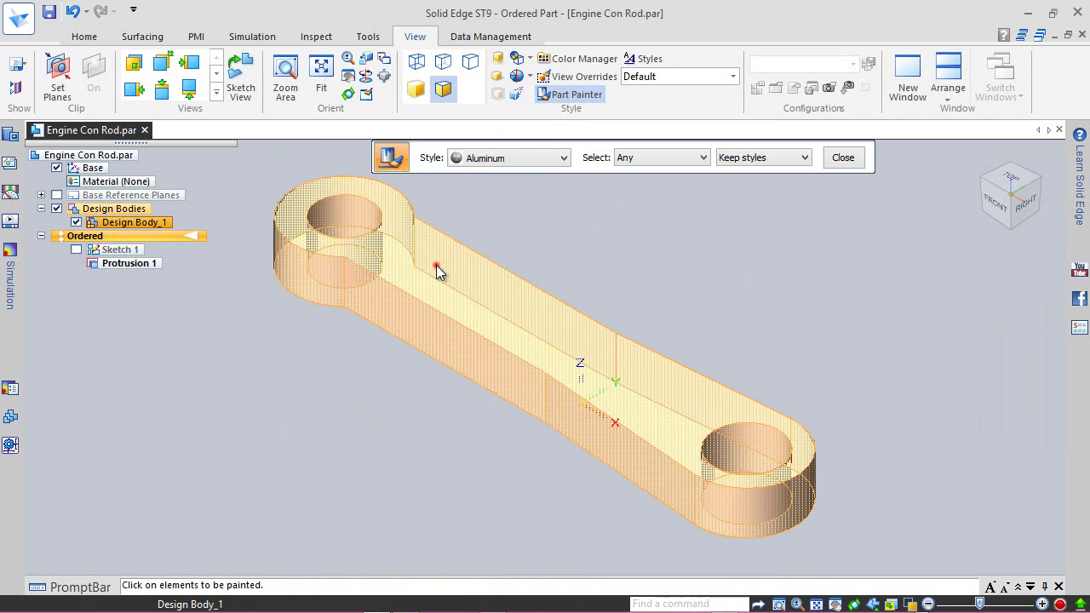
pyautogui.click(436, 265)
pyautogui.click(840, 158)
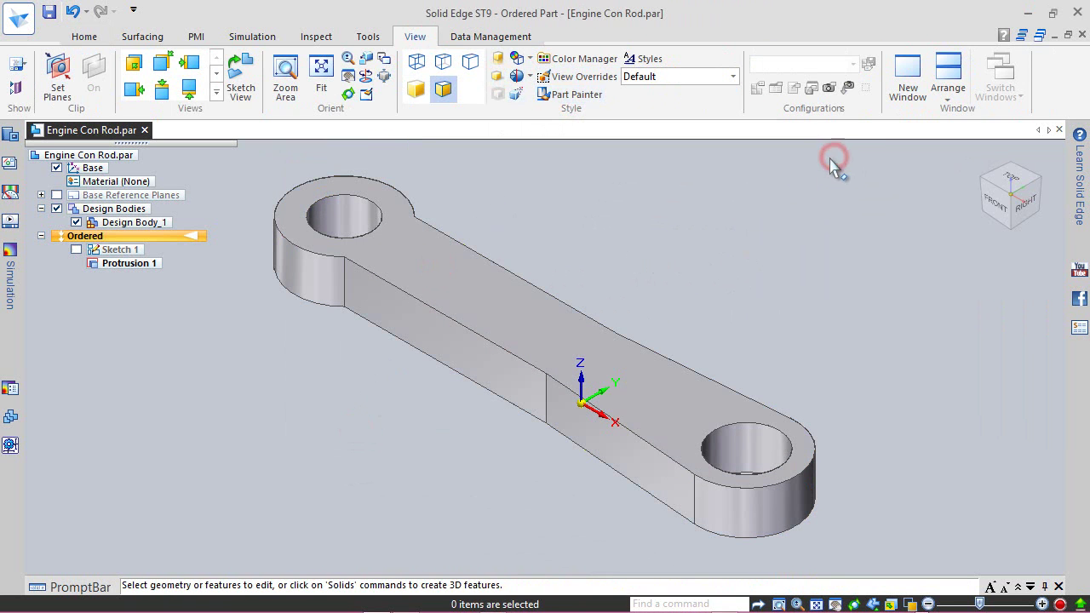
pyautogui.click(84, 37)
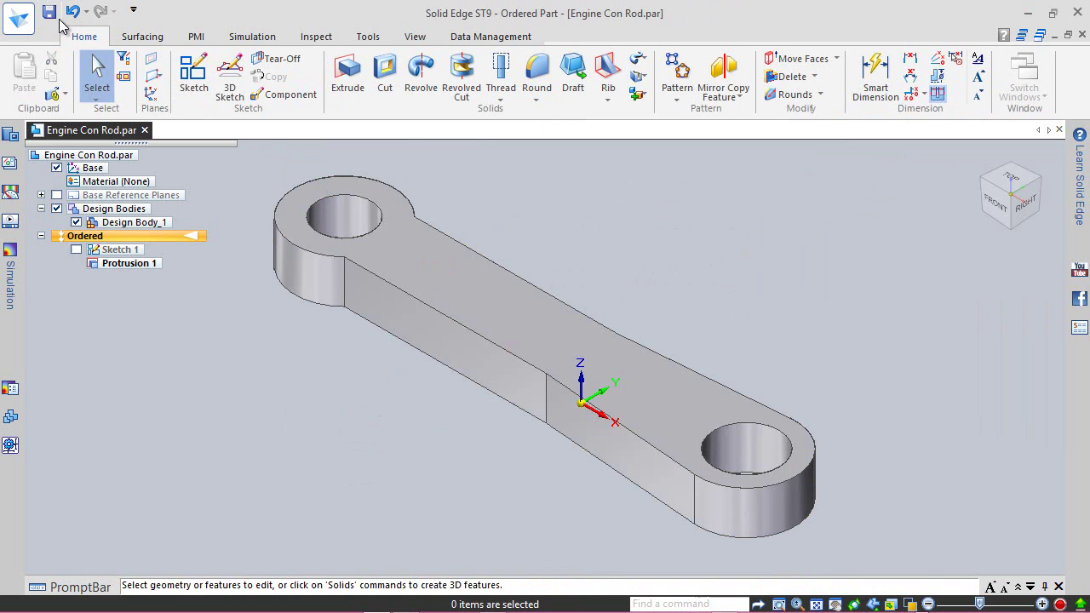
pyautogui.click(49, 13)
pyautogui.click(780, 245)
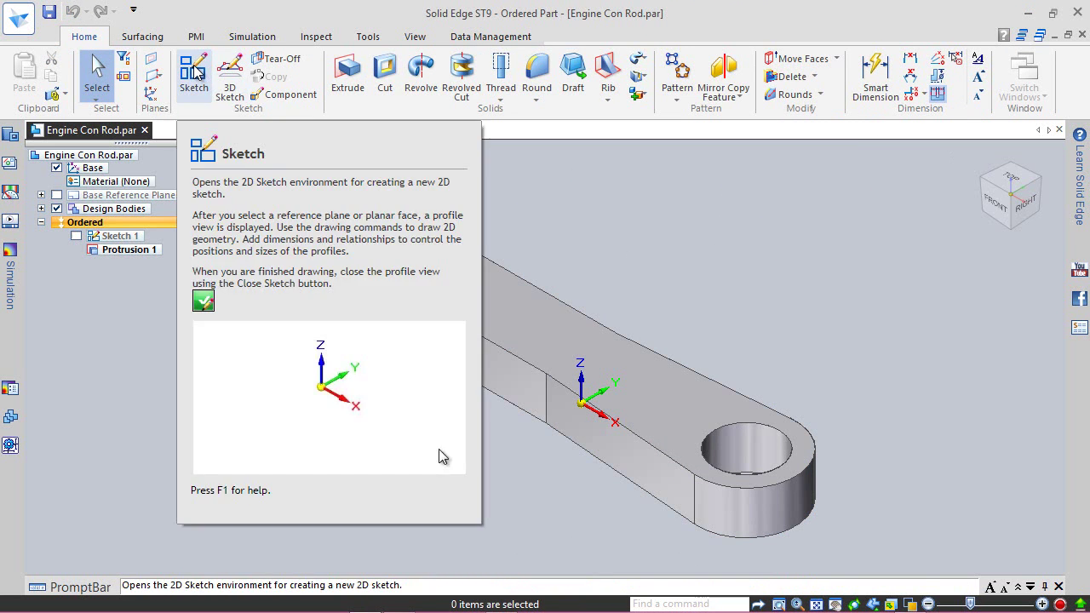
# Start a sketch on the rod's top face and draw two concentric circles at its left end, matching the hole and the 0.230 in outer edge
pyautogui.click(191, 85)
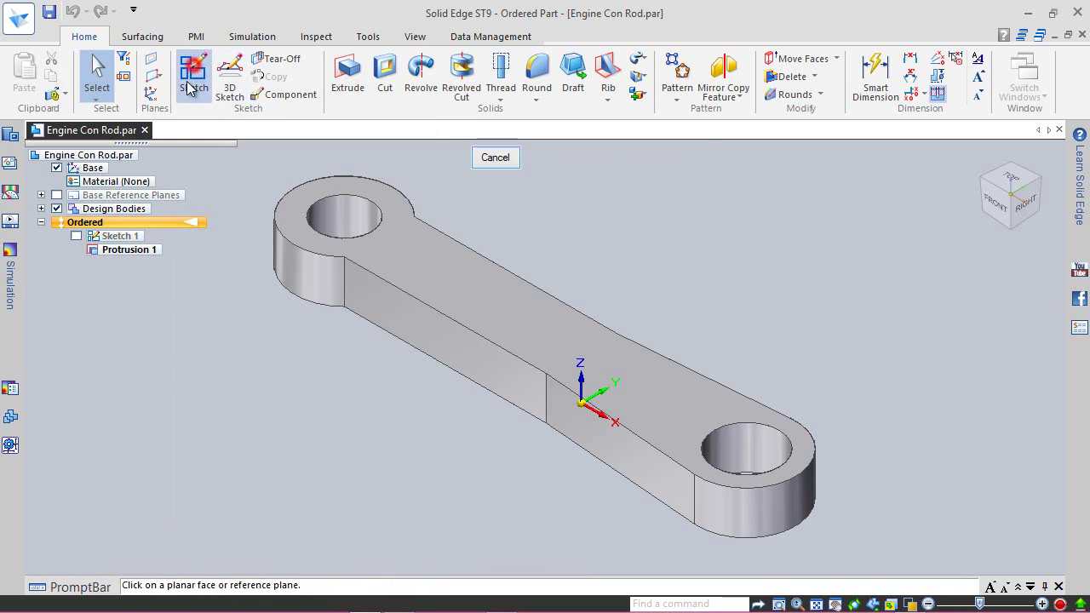
pyautogui.click(516, 319)
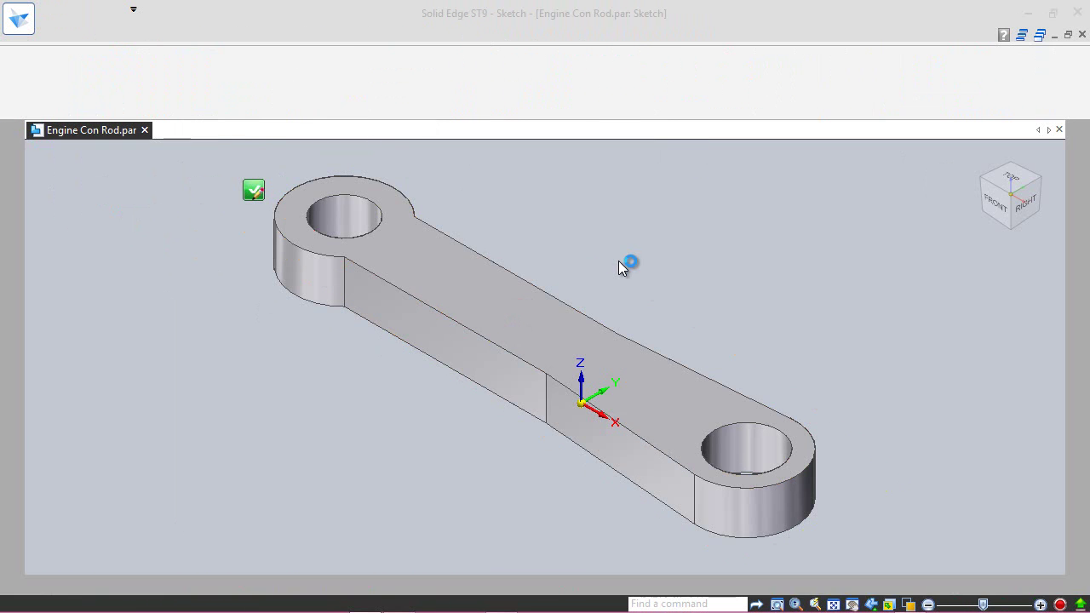
pyautogui.click(1013, 178)
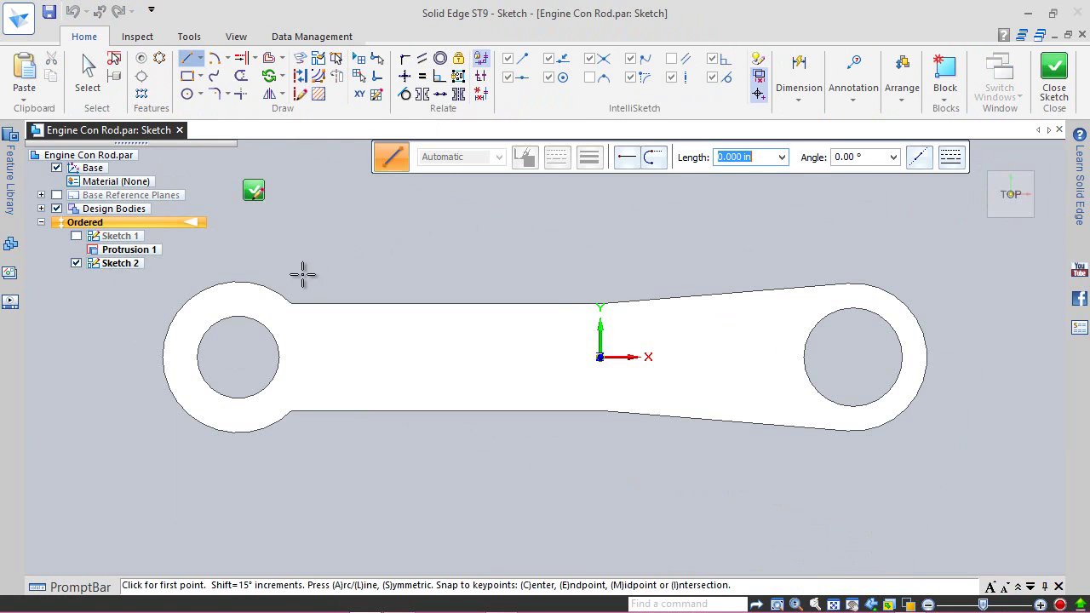
pyautogui.click(186, 93)
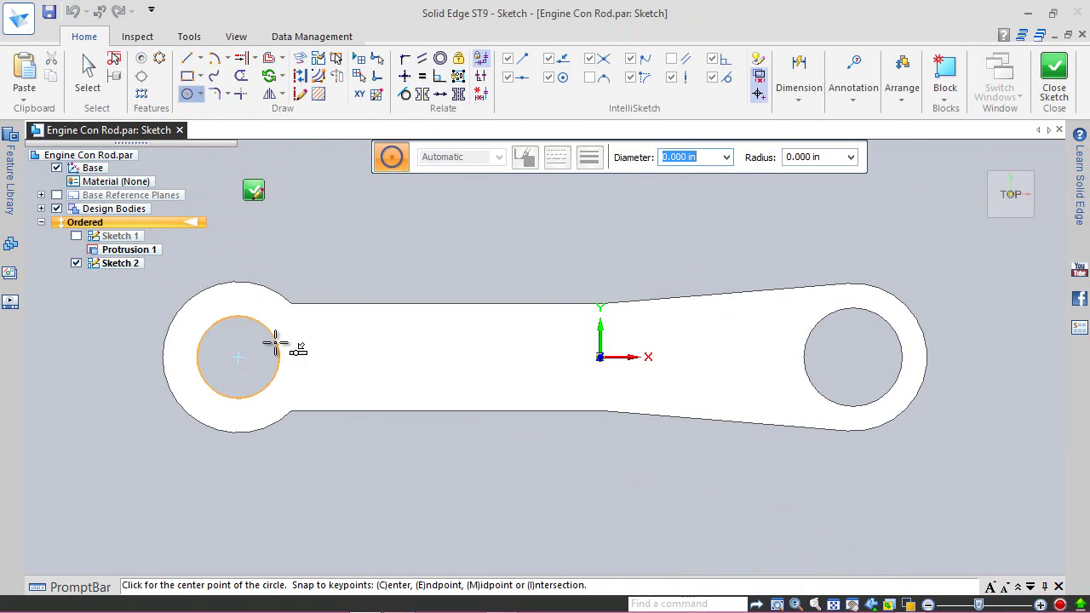
pyautogui.click(237, 357)
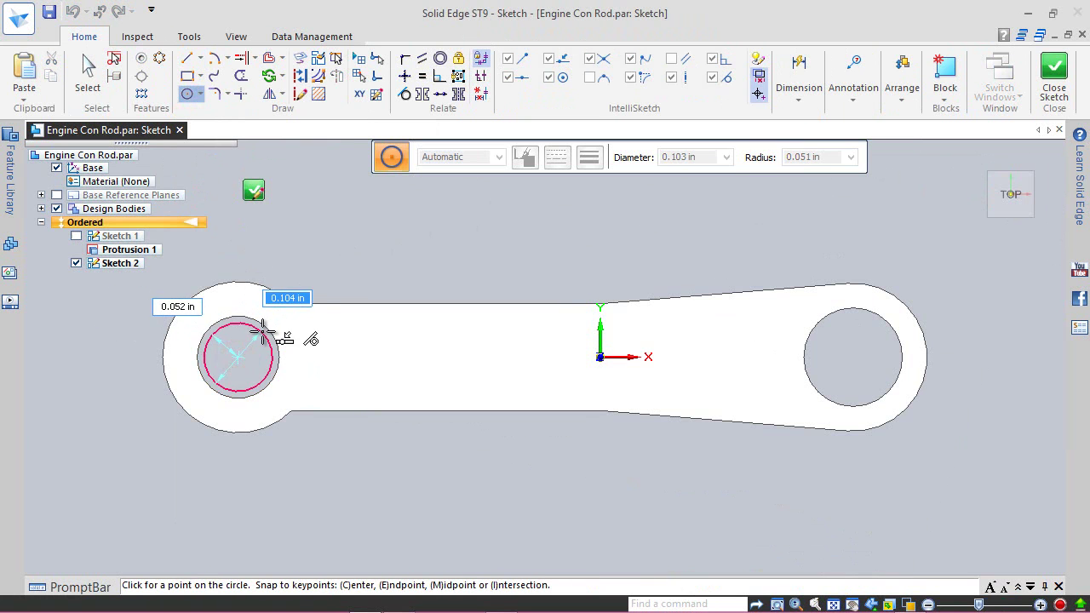
pyautogui.click(267, 330)
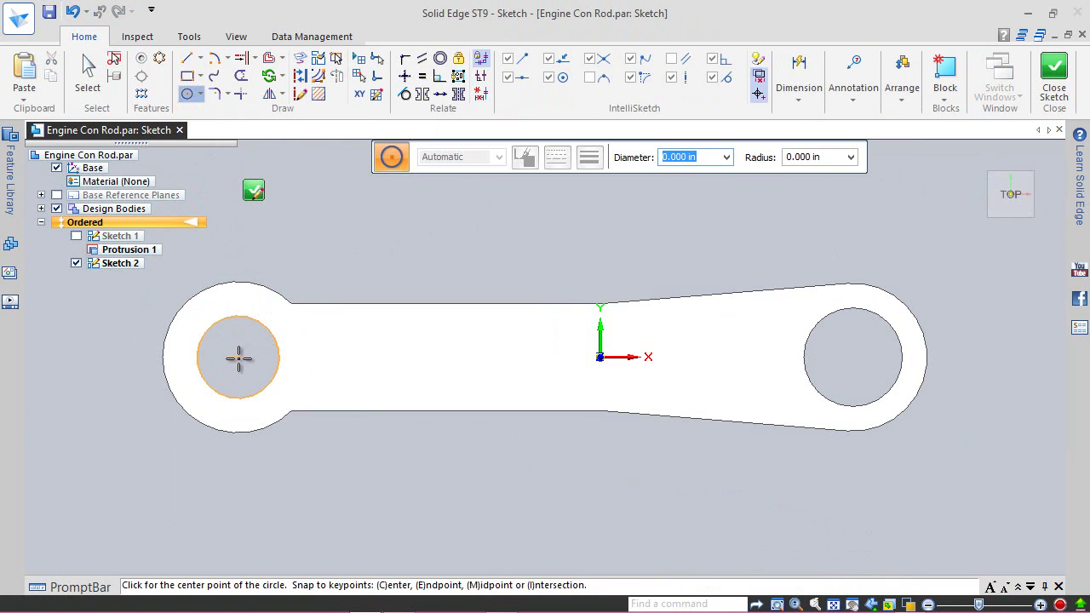
pyautogui.click(239, 359)
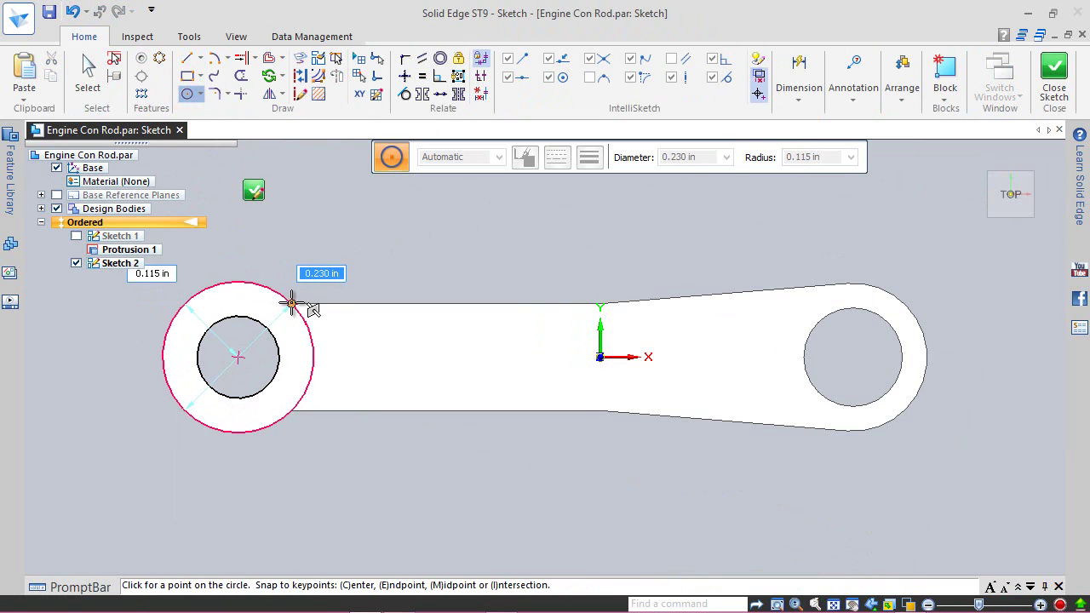
pyautogui.click(292, 304)
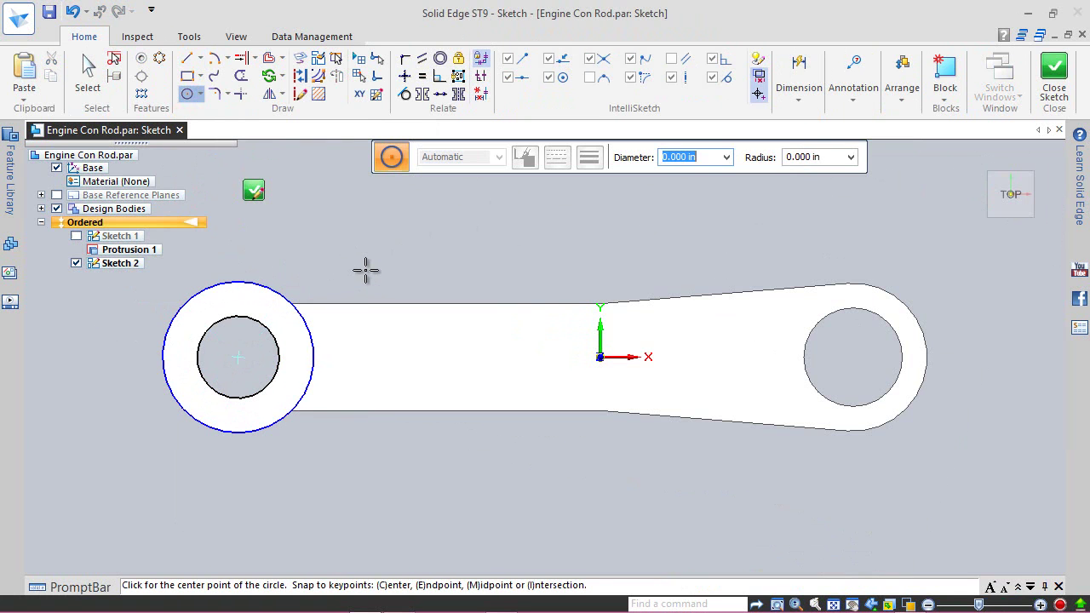
# Draw two concentric circles at the rod's right end, one matching the hole and one the 0.225 in outer edge
pyautogui.click(854, 358)
pyautogui.click(871, 320)
pyautogui.click(852, 358)
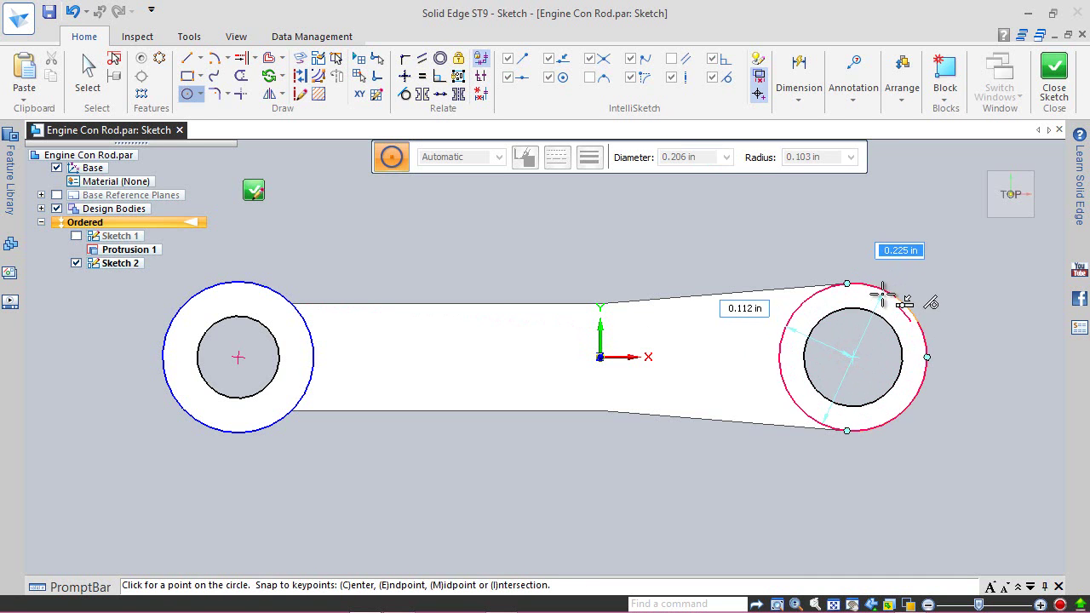
pyautogui.click(868, 286)
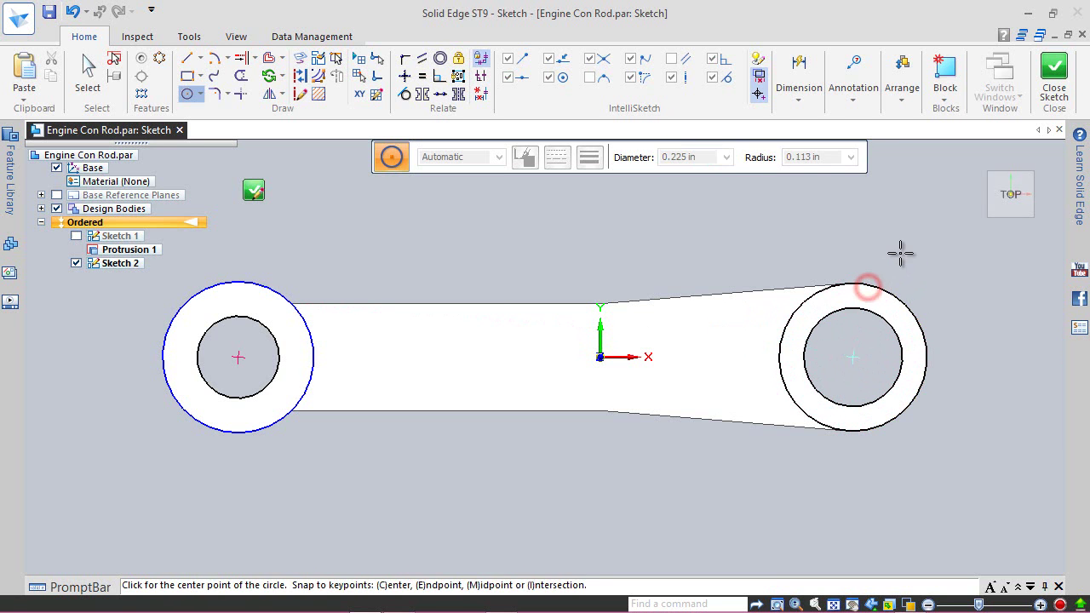
# Constrain the left end's outer circle with a Tangent relation to the rod's rounded outer edge
pyautogui.click(88, 73)
pyautogui.moveTo(312, 343)
pyautogui.mouseDown()
pyautogui.moveTo(312, 365)
pyautogui.moveTo(299, 370)
pyautogui.mouseUp()
pyautogui.click(406, 94)
pyautogui.click(259, 281)
pyautogui.click(255, 293)
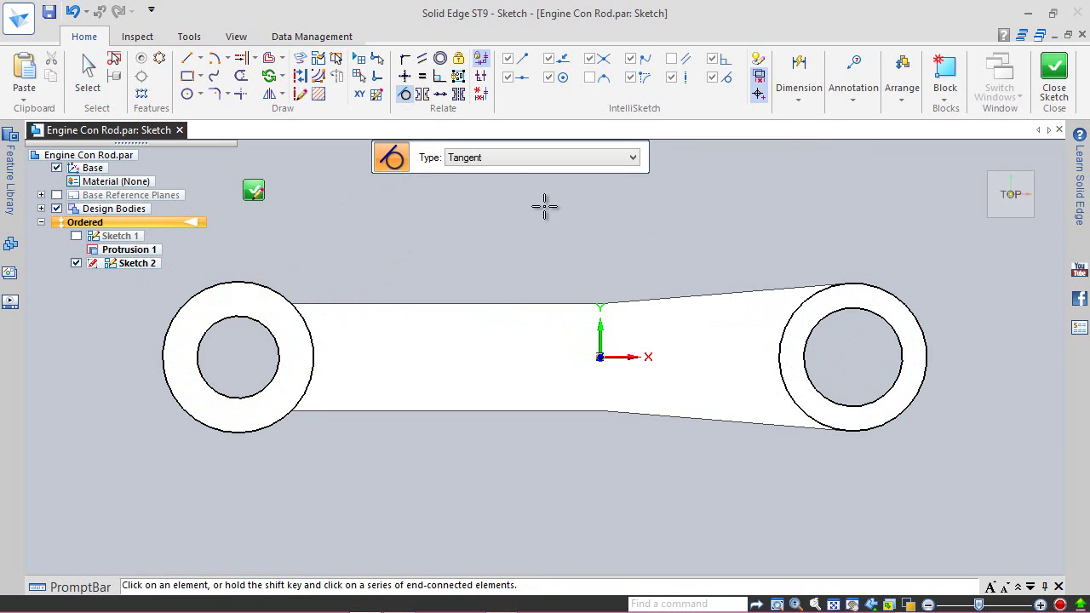
# Close and finish the boss circle sketch and leave the Sketch command
pyautogui.click(1053, 73)
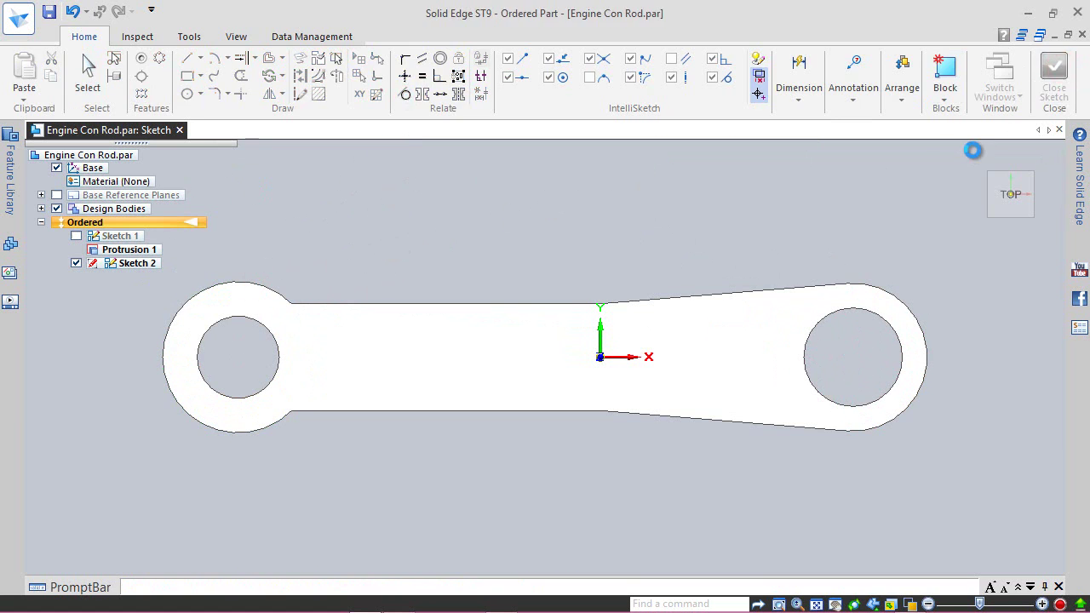
pyautogui.click(497, 161)
pyautogui.click(497, 161)
# Extrude both ring profiles at the rod's ends 0.015 in upward from its top face and hide the ring sketch
pyautogui.click(980, 159)
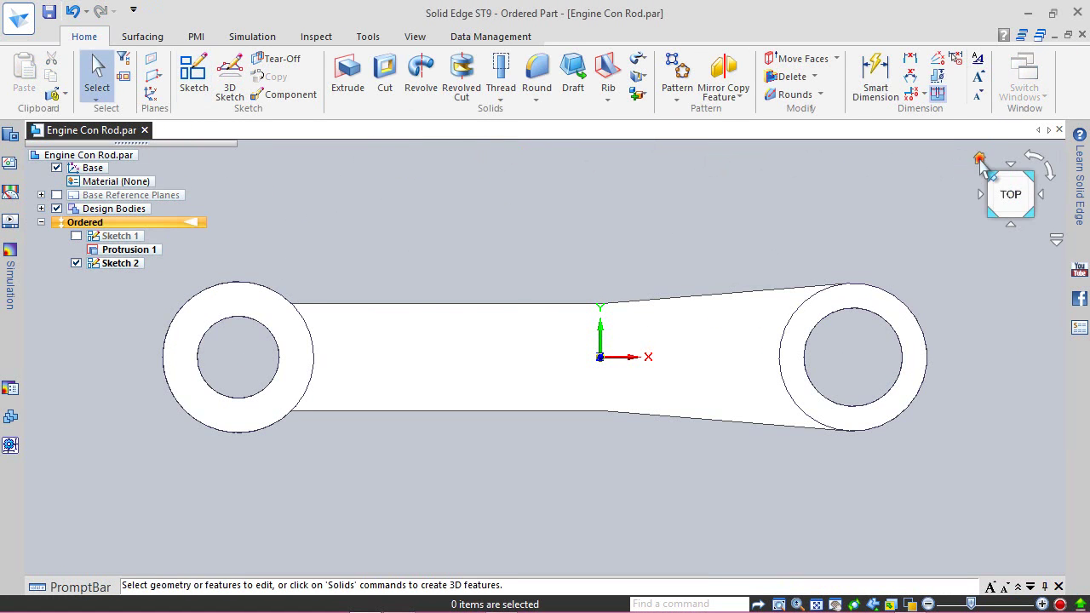
pyautogui.click(347, 76)
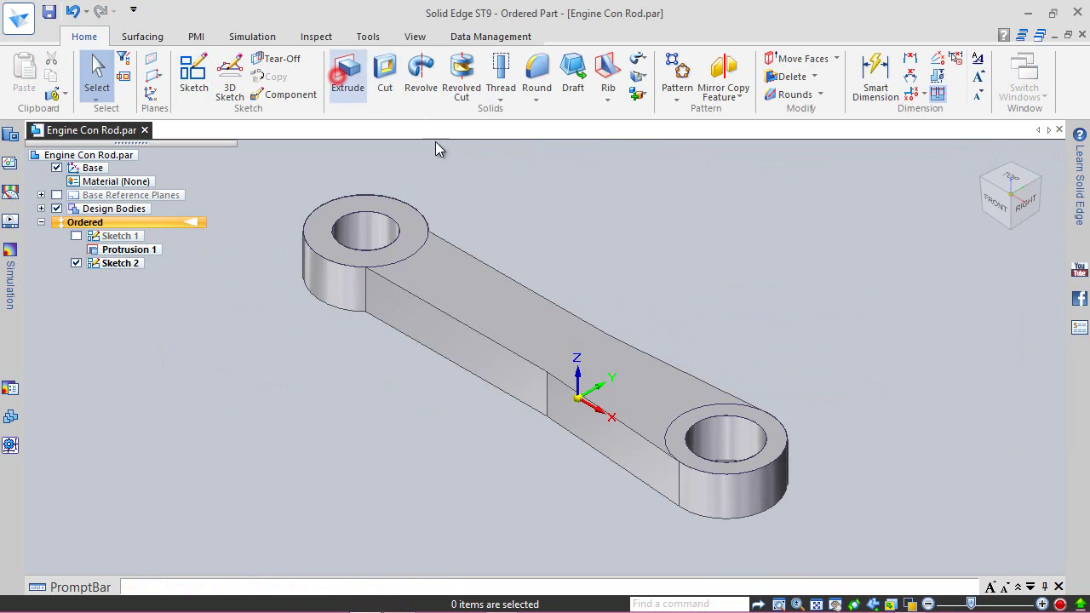
pyautogui.click(422, 243)
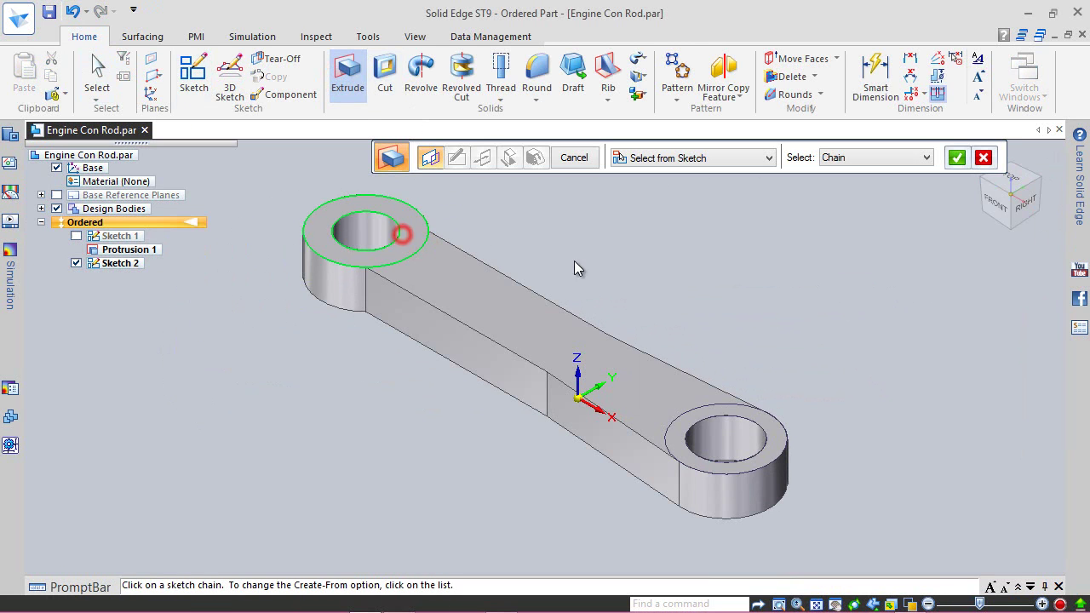
pyautogui.click(747, 419)
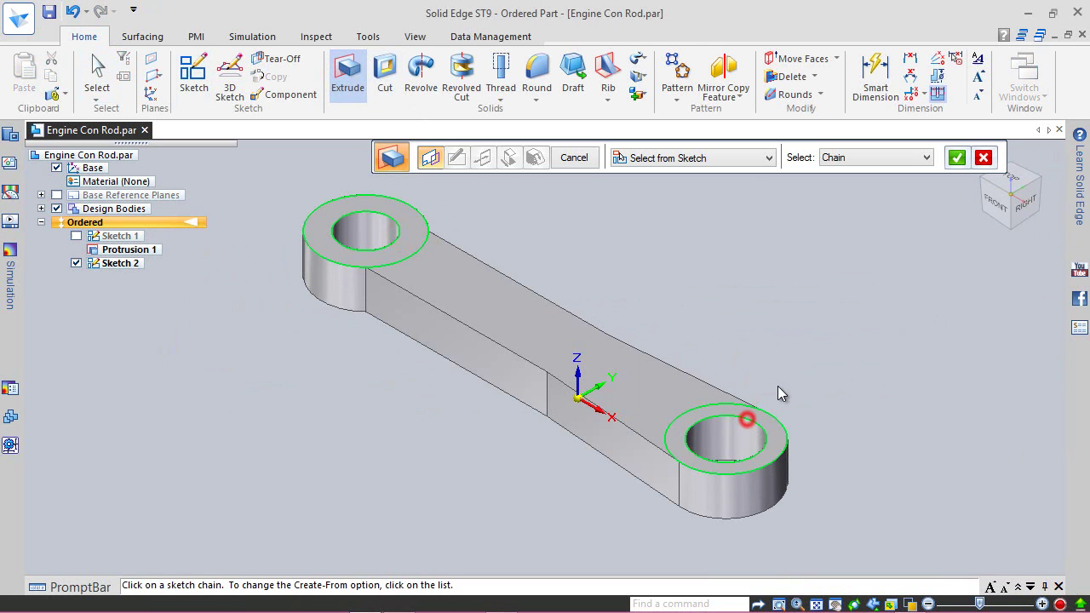
pyautogui.click(958, 165)
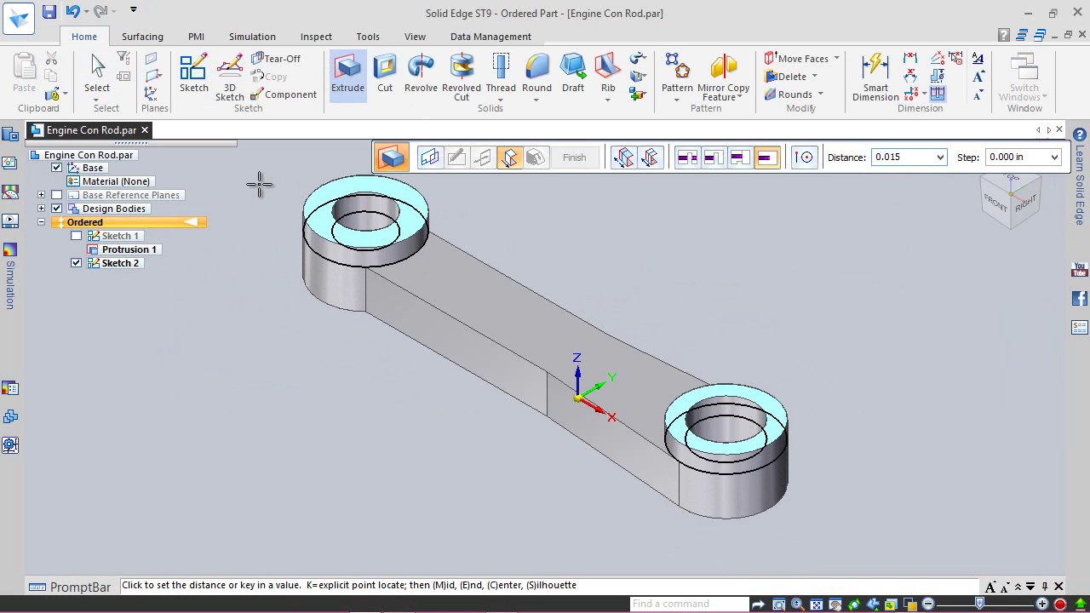
pyautogui.click(259, 184)
pyautogui.click(259, 184)
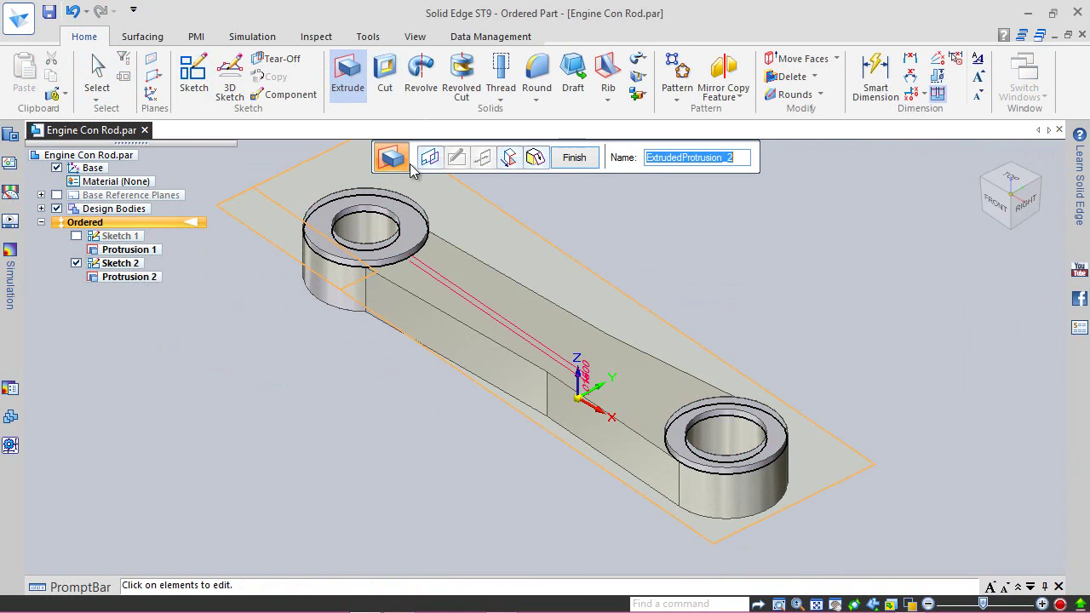
pyautogui.click(594, 159)
pyautogui.click(586, 158)
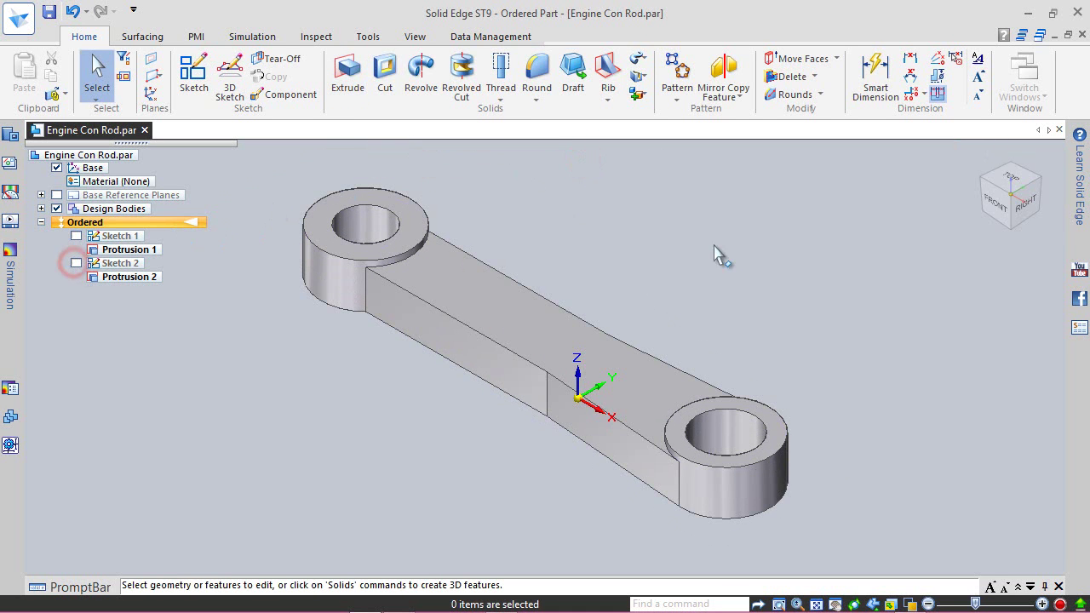
# Set the arc smoothness to 10 in the view options and save the part
pyautogui.click(975, 161)
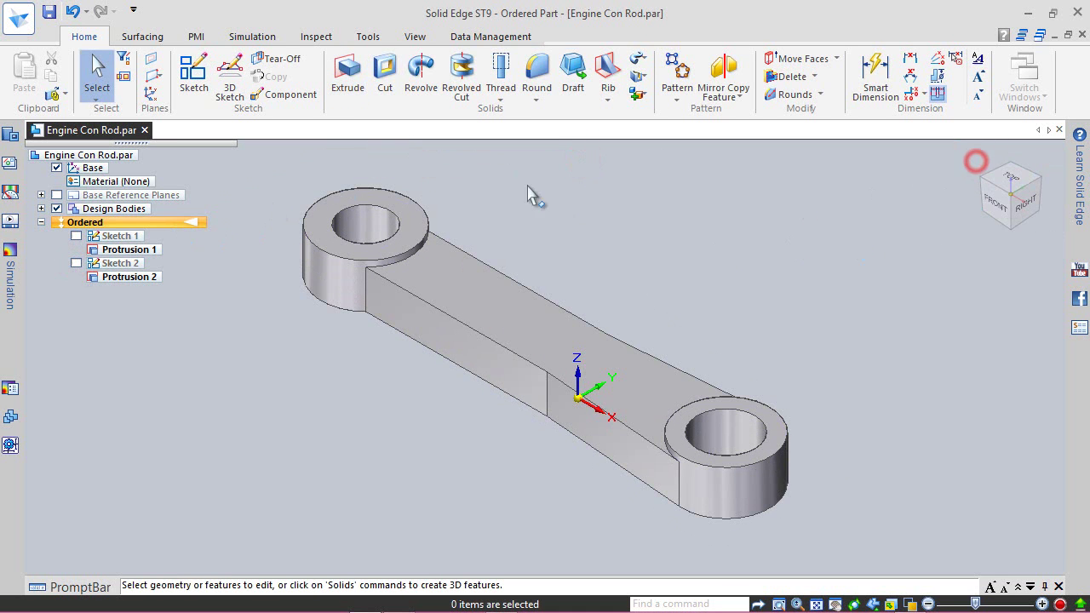
pyautogui.click(18, 17)
pyautogui.click(73, 373)
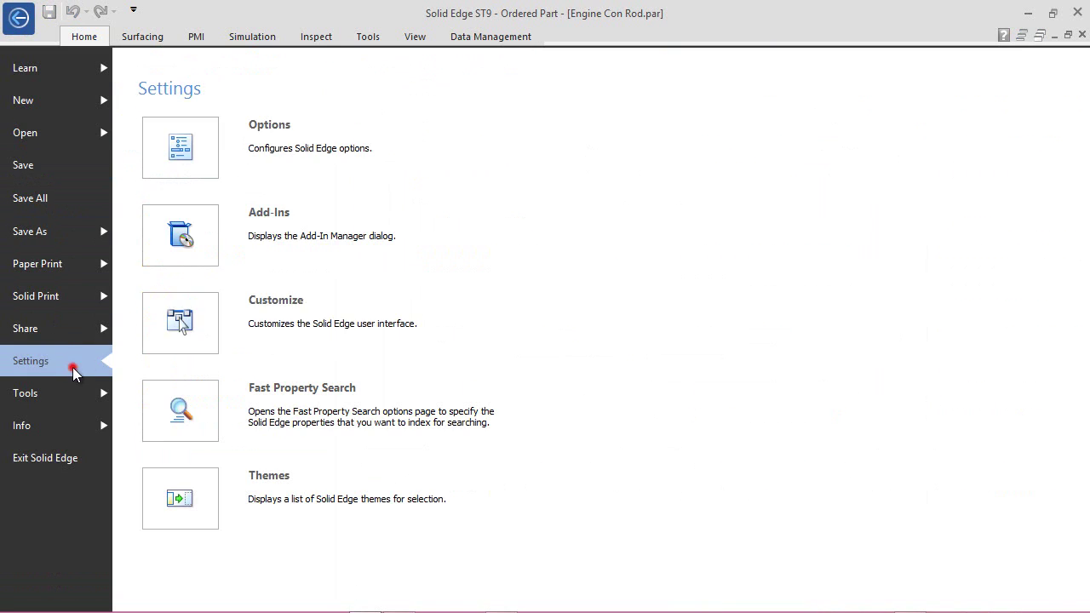
pyautogui.click(262, 151)
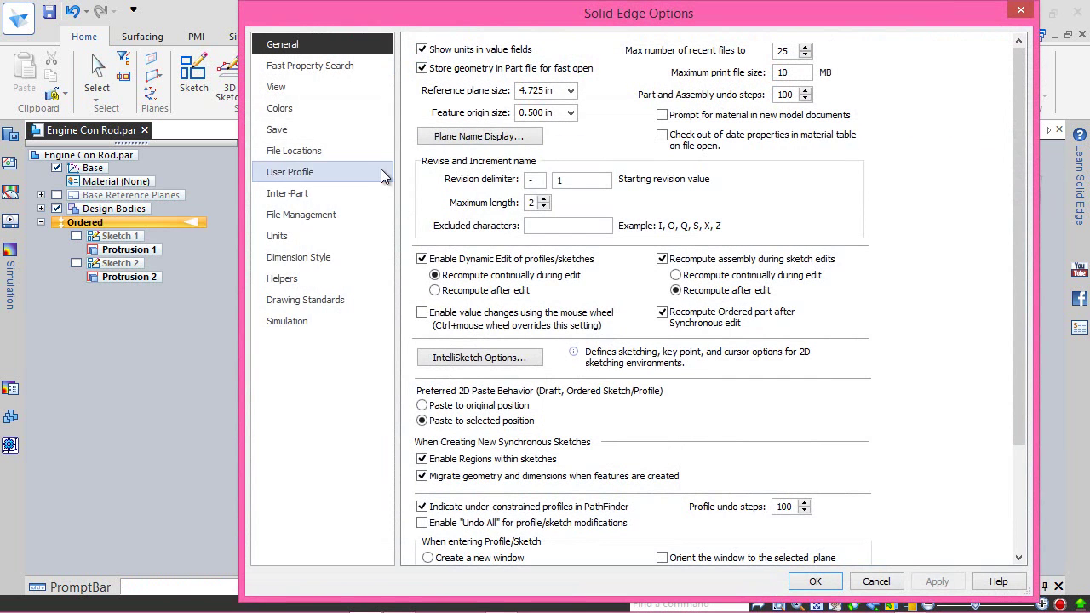
pyautogui.click(281, 90)
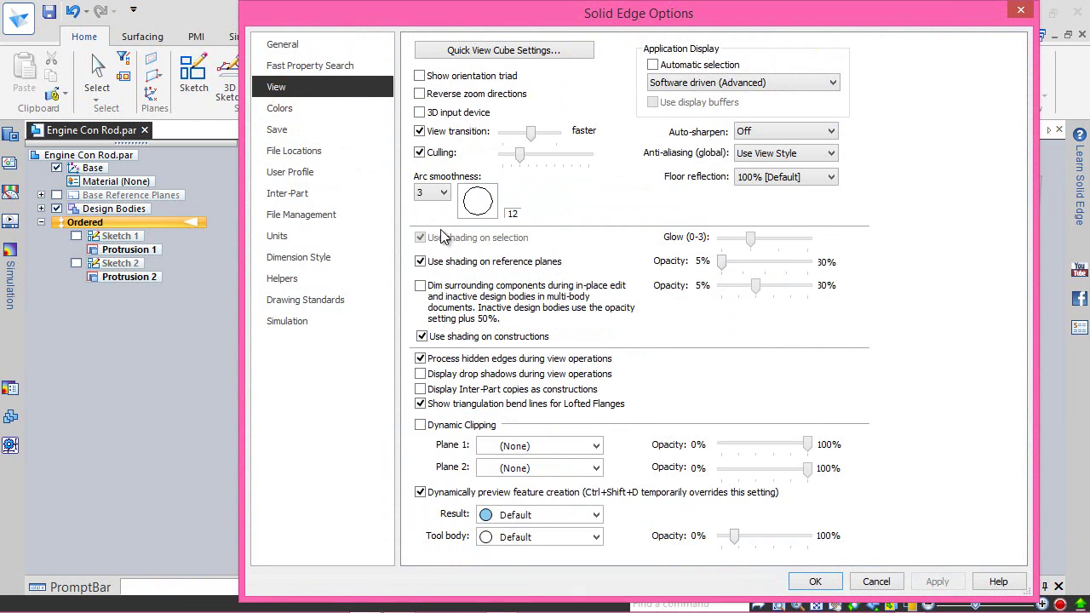
pyautogui.click(432, 194)
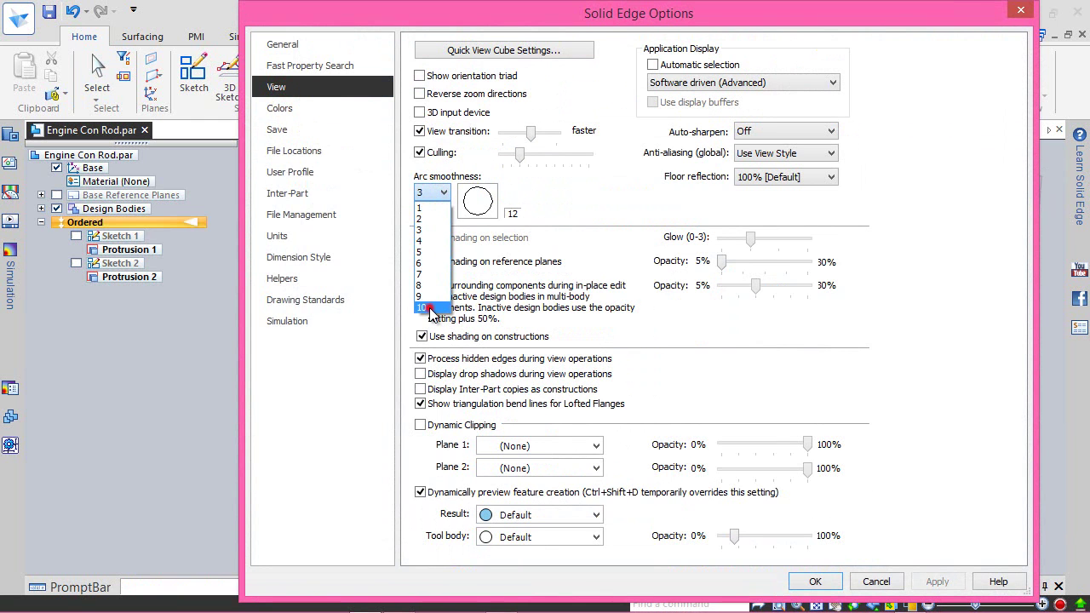
pyautogui.click(430, 309)
pyautogui.click(815, 582)
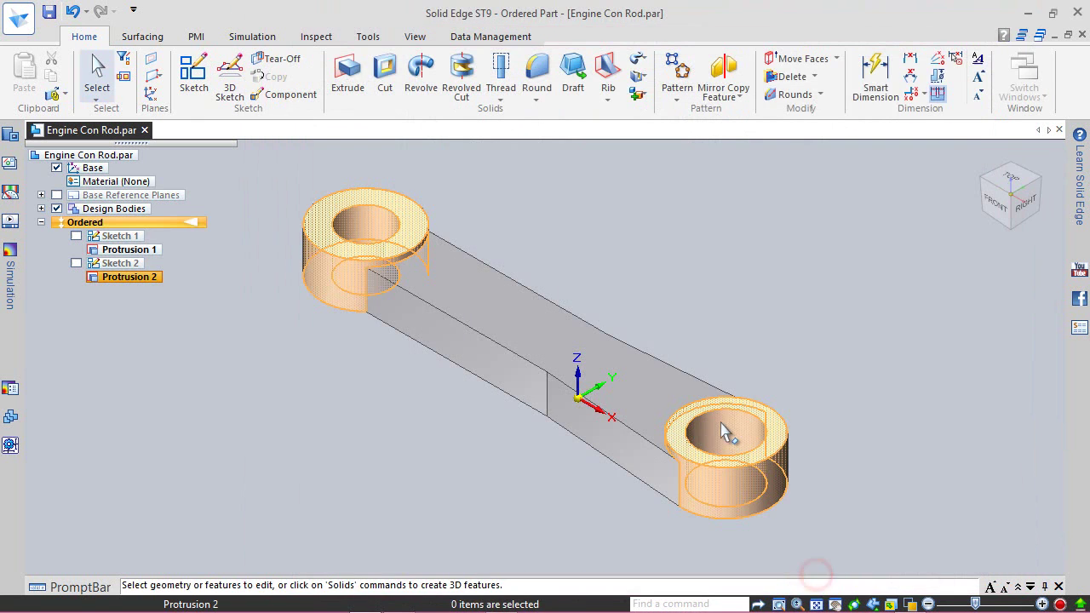
pyautogui.click(49, 11)
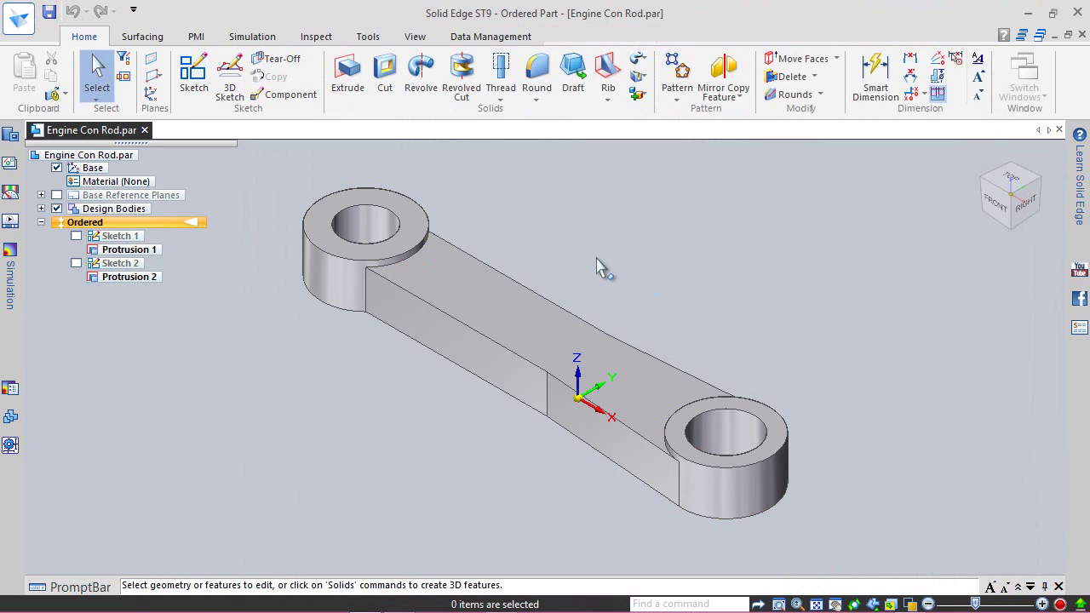
pyautogui.click(655, 240)
# Create a parallel reference plane from the link's top face, entering an offset distance of .1/2, and leave the plane command
pyautogui.click(157, 76)
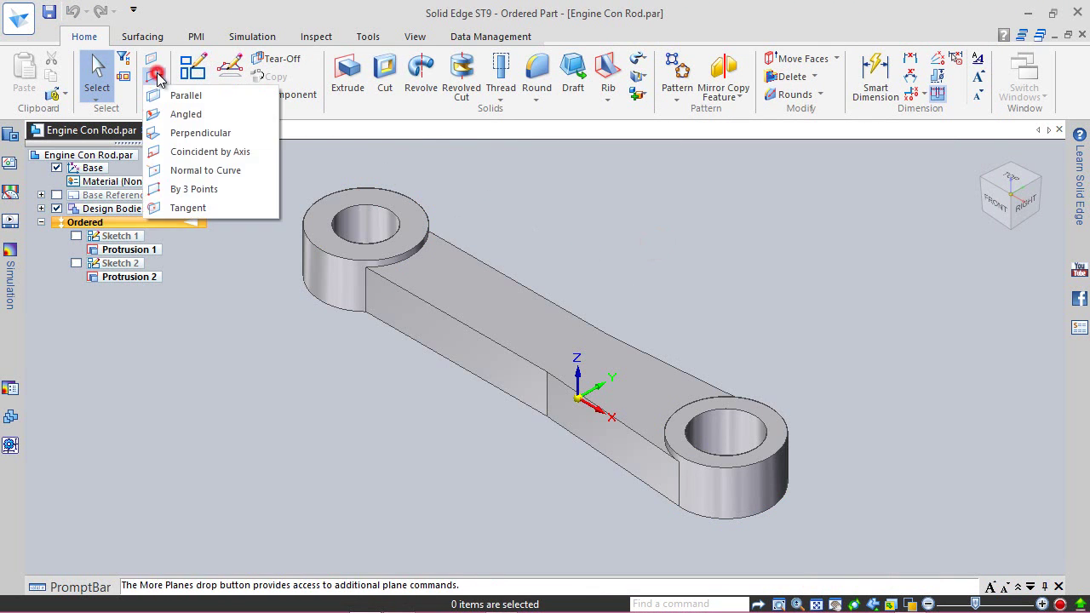
pyautogui.click(172, 89)
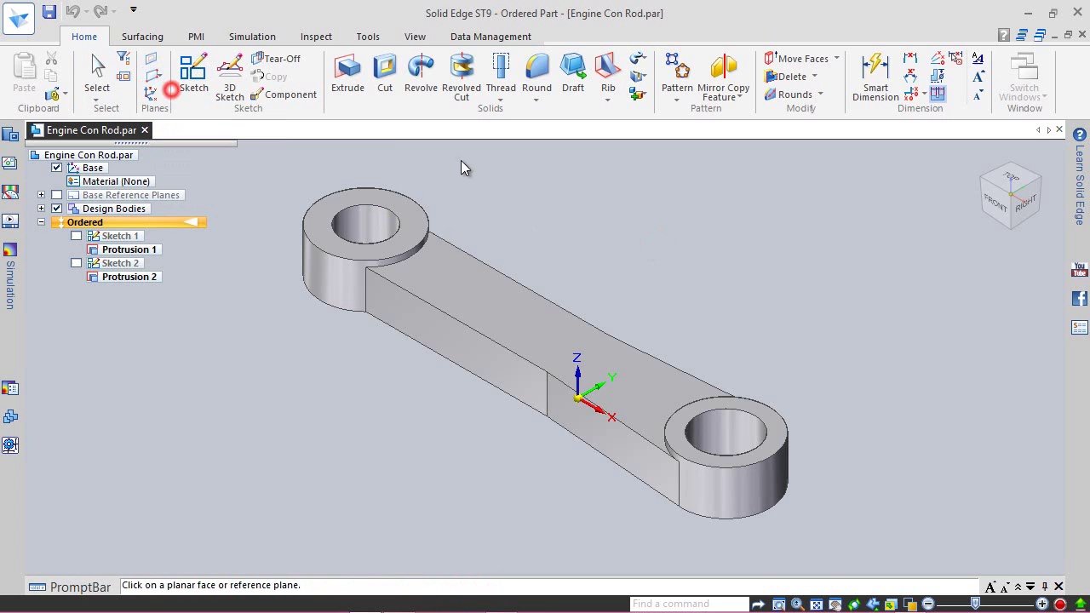
pyautogui.click(519, 316)
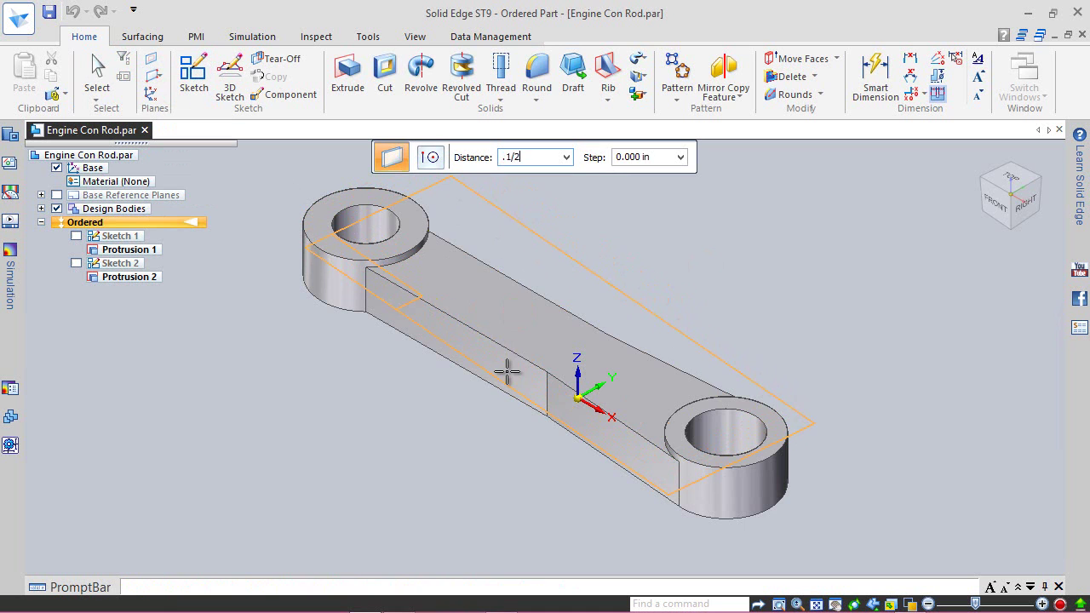
pyautogui.press('Tab')
pyautogui.click(506, 371)
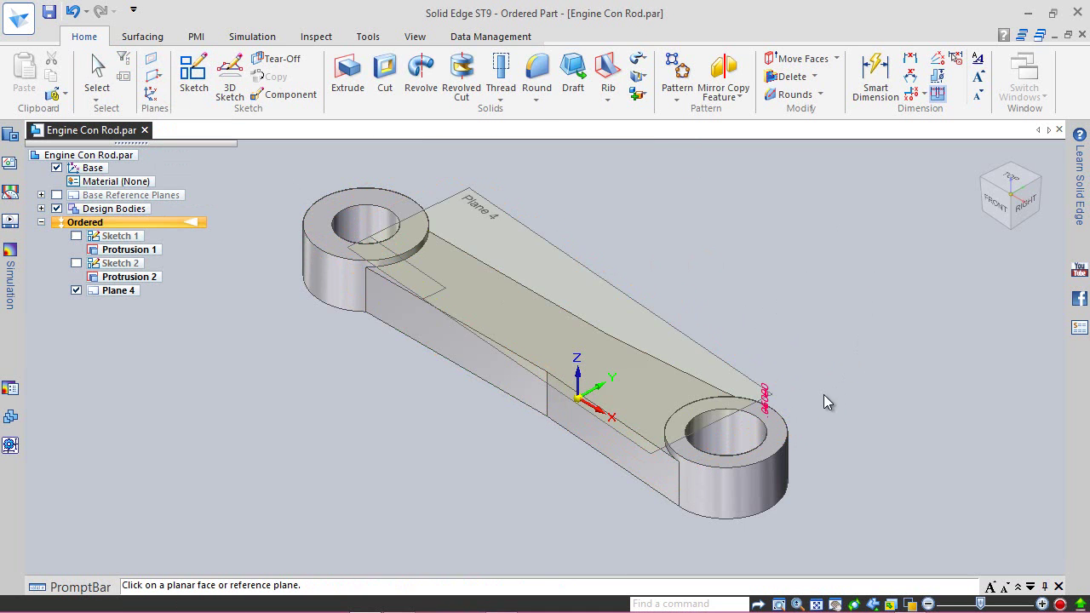
pyautogui.scroll(3, 771, 400)
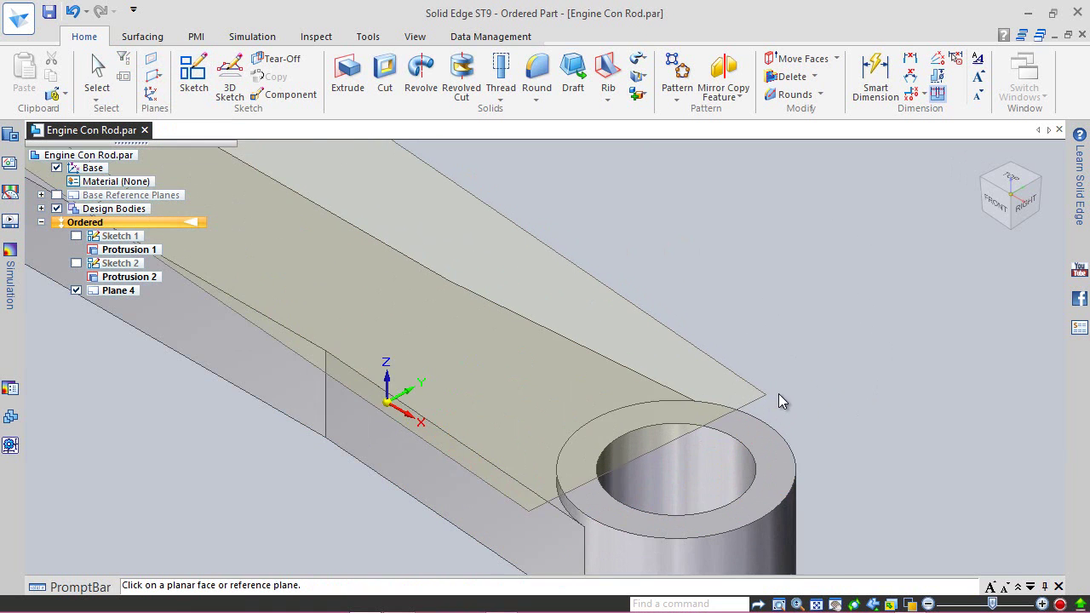
pyautogui.scroll(2, 763, 412)
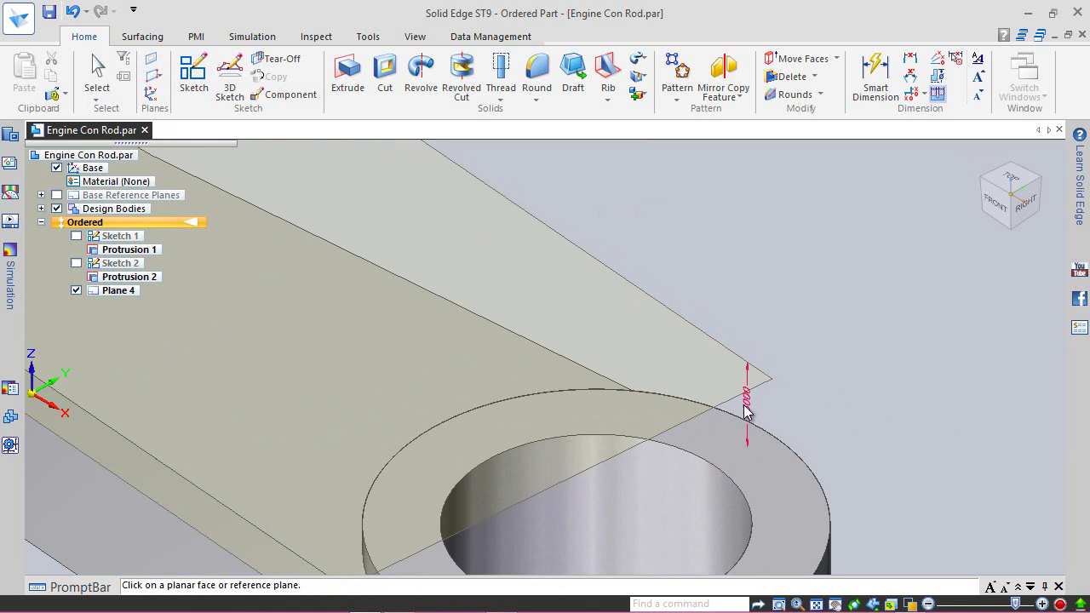
pyautogui.press('Escape')
# Select the new parallel plane and move its floating edit controls clear of the feature tree, into the open space above the rod
pyautogui.click(128, 291)
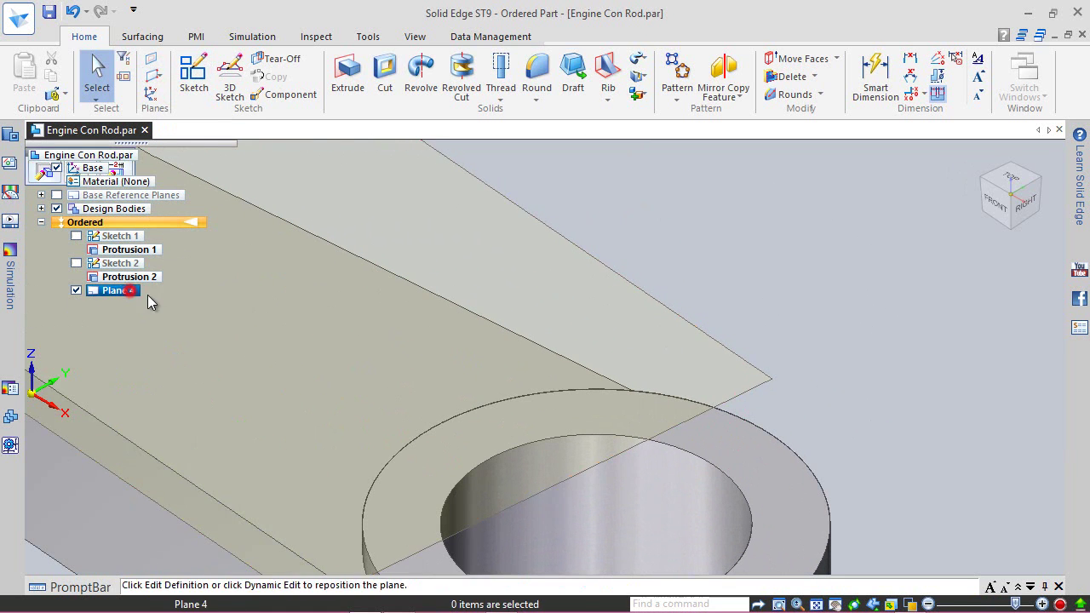
pyautogui.hotkey('ctrl', 'f')
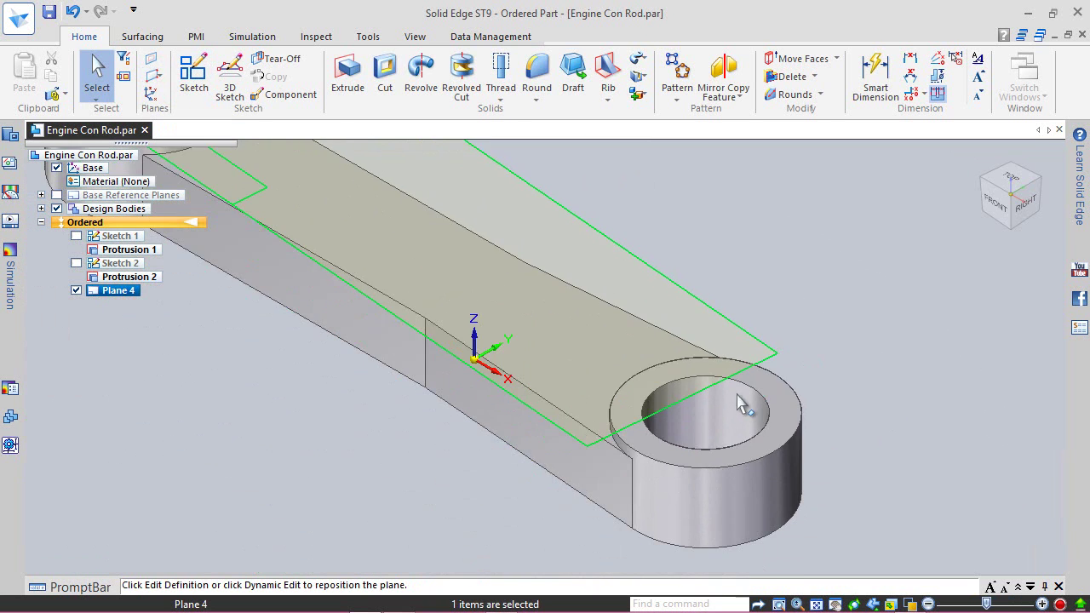
pyautogui.scroll(1, 578, 274)
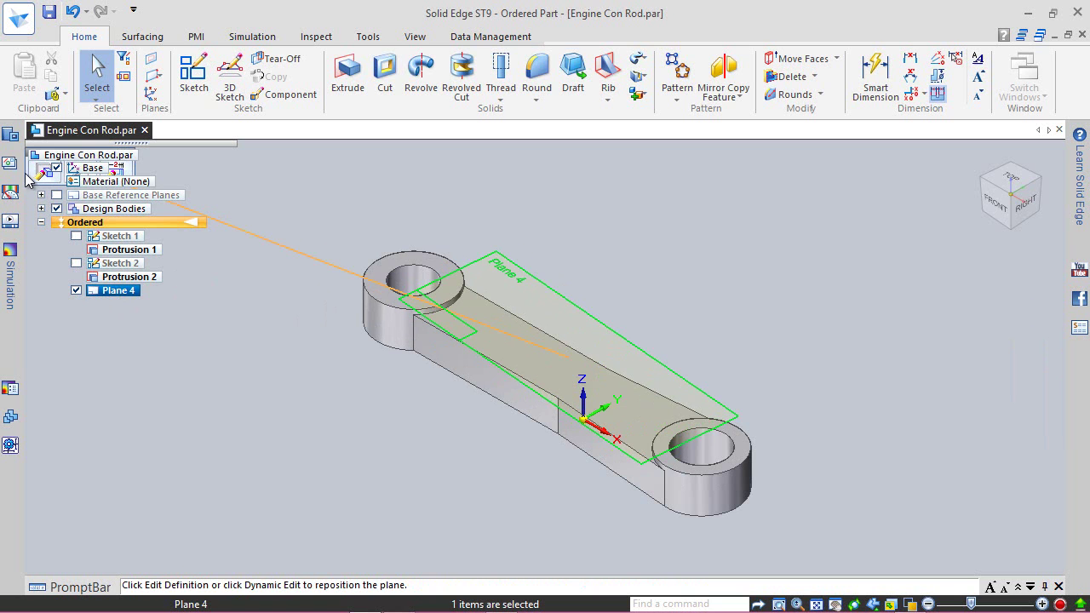
pyautogui.moveTo(121, 149); pyautogui.dragTo(816, 180)
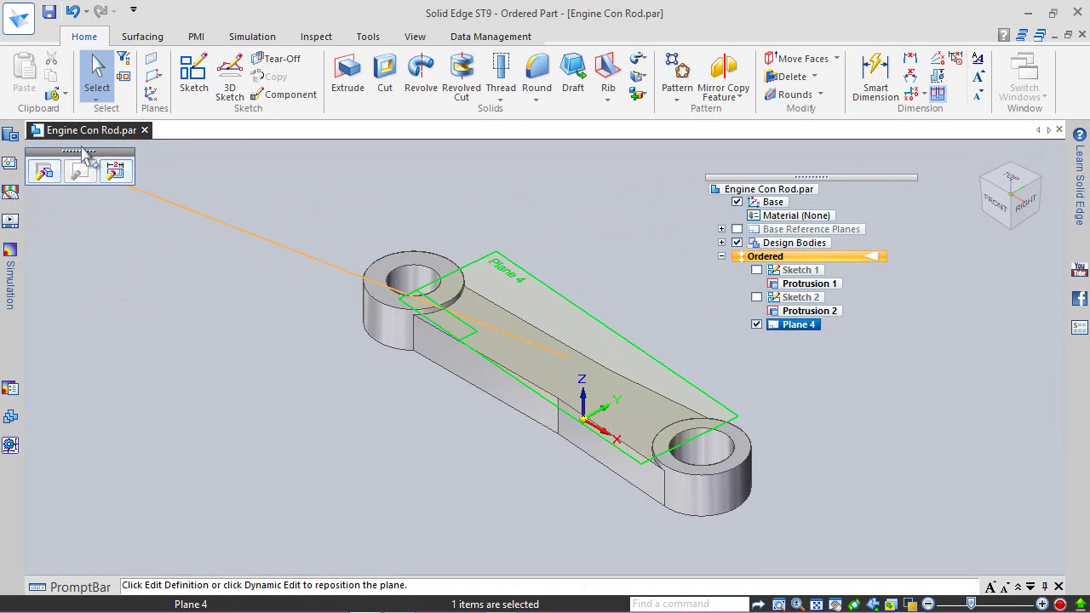
pyautogui.moveTo(82, 158); pyautogui.dragTo(620, 199)
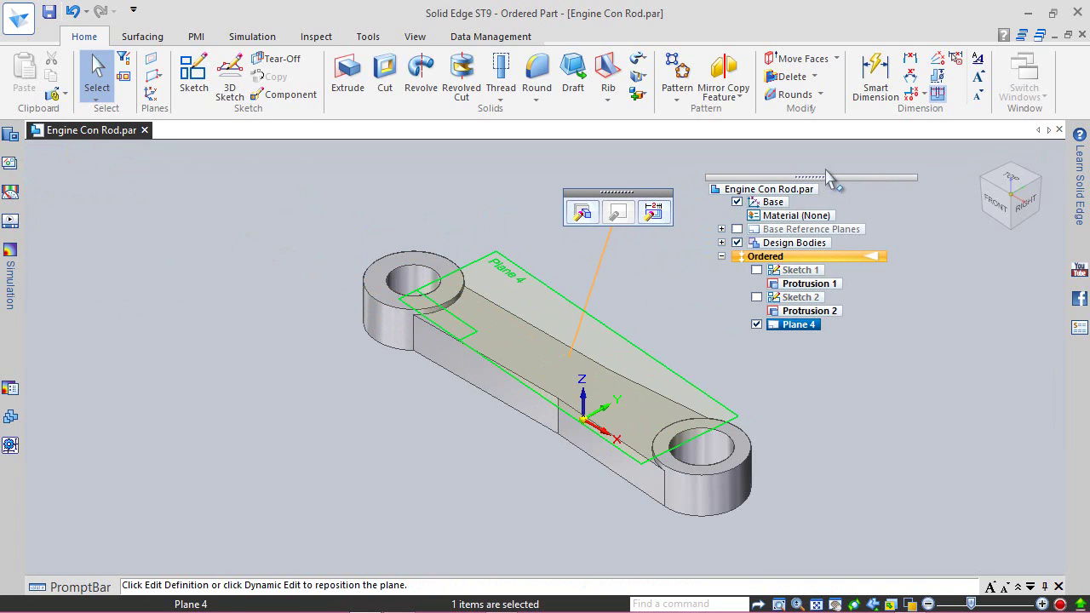
pyautogui.moveTo(824, 182); pyautogui.dragTo(143, 152)
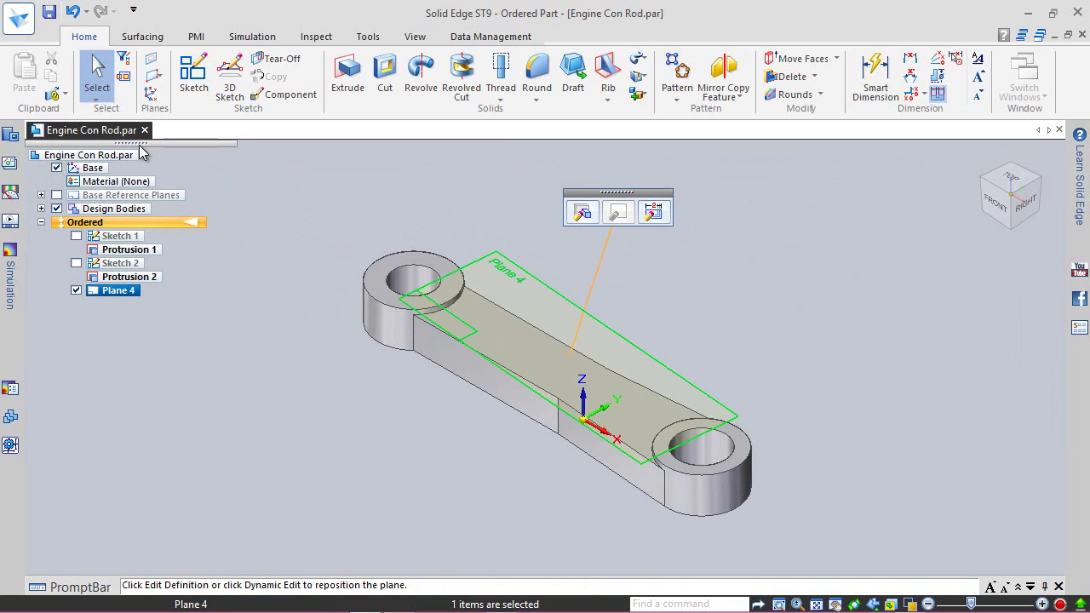
# Check the parallel plane's offset dimension with Dynamic Edit, and open the plane's definition to edit its distance
pyautogui.click(655, 213)
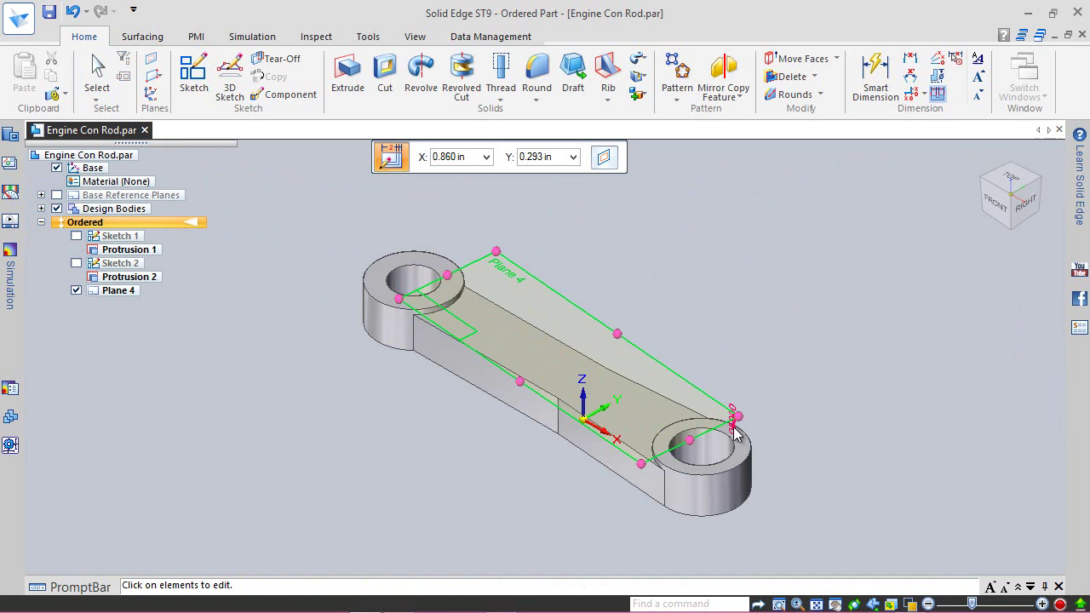
pyautogui.scroll(3, 736, 435)
pyautogui.press('Escape')
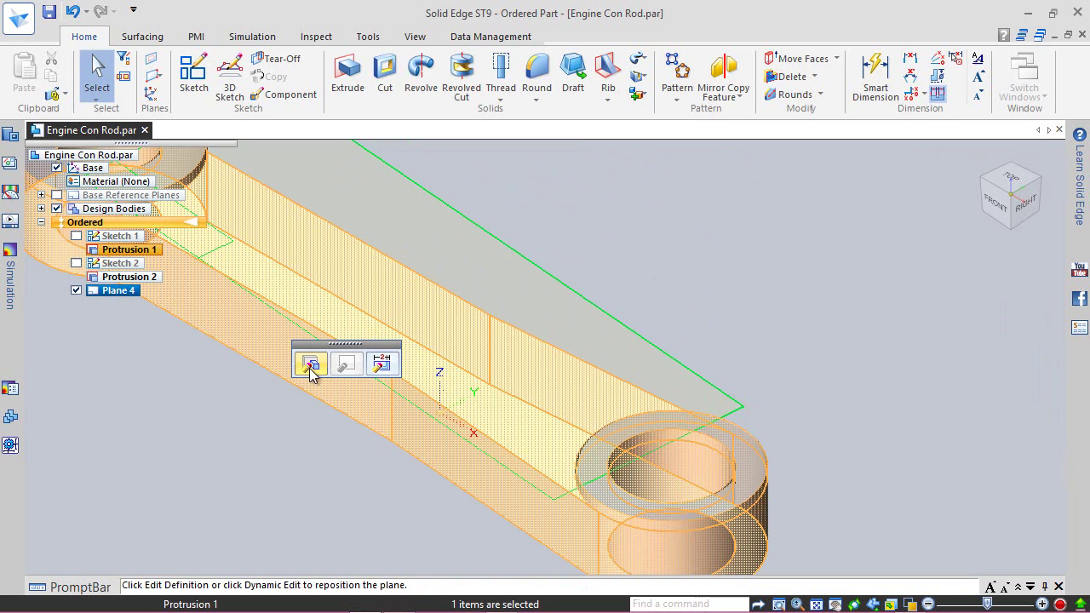
pyautogui.click(311, 364)
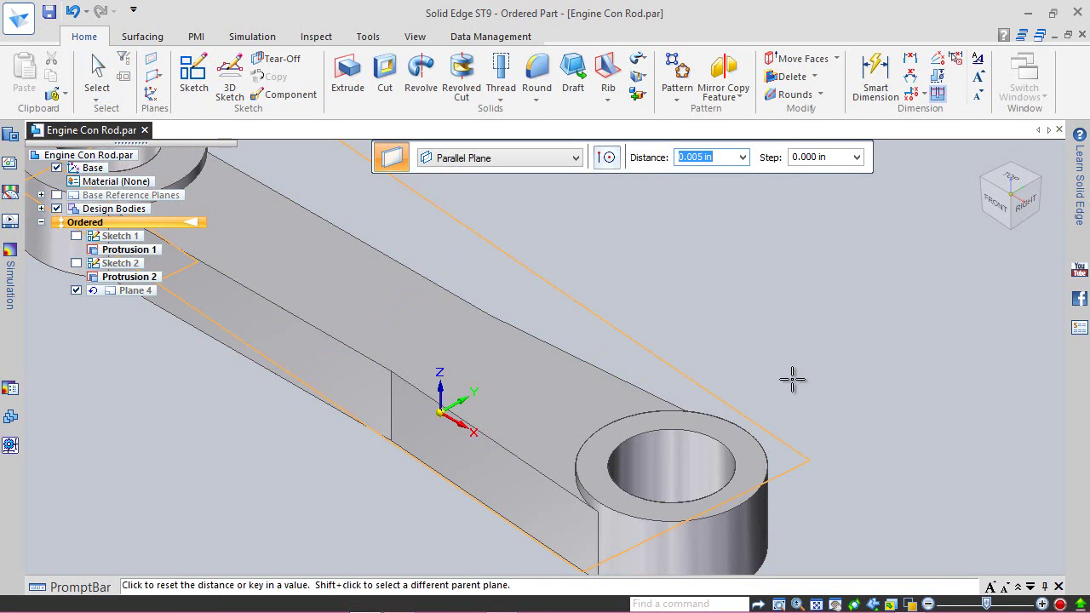